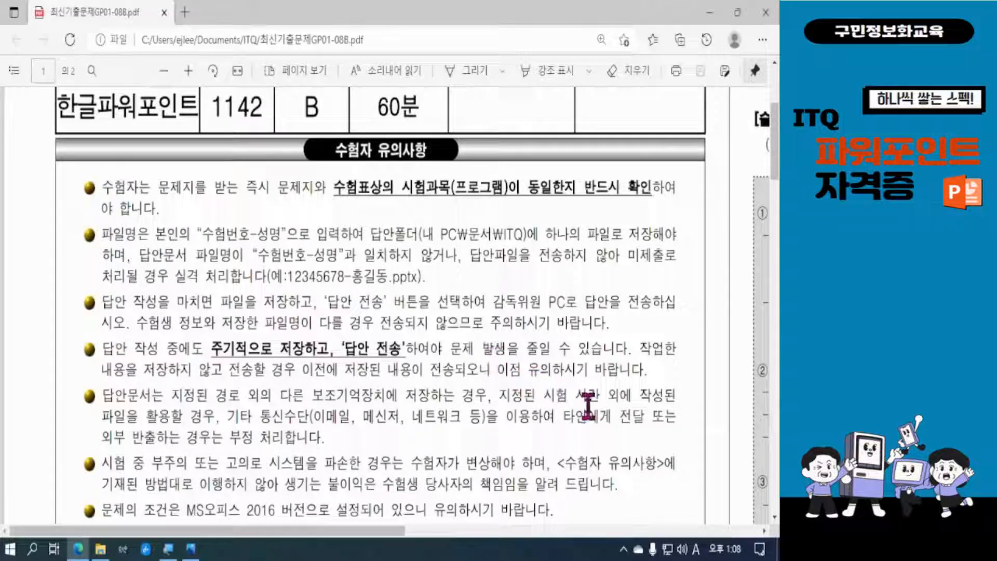
Read the exam PDF's candidate notes and answer-writing guidelines, marking the line about the A4 slide size
scroll(587, 406, "down", 1)
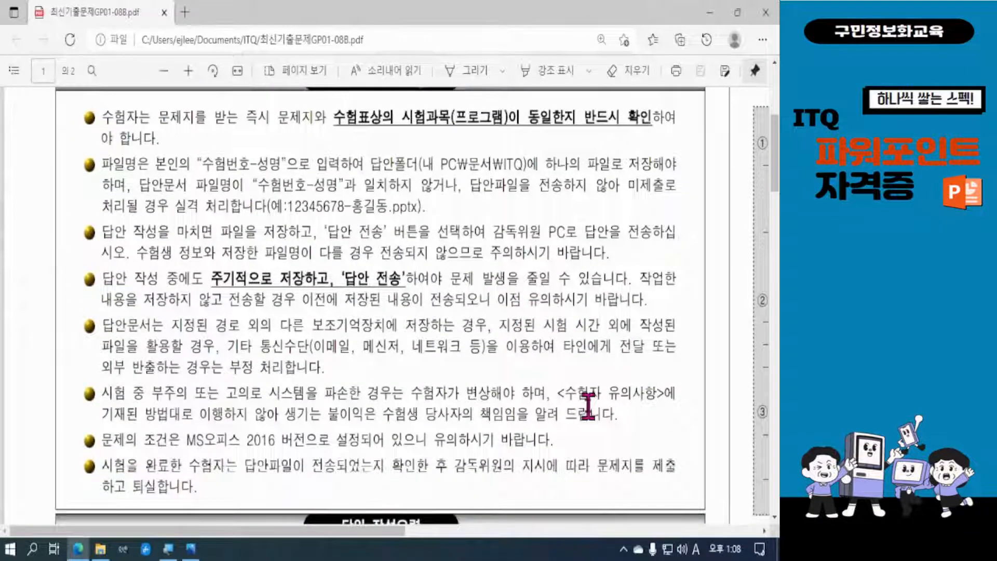
scroll(588, 405, "down", 1)
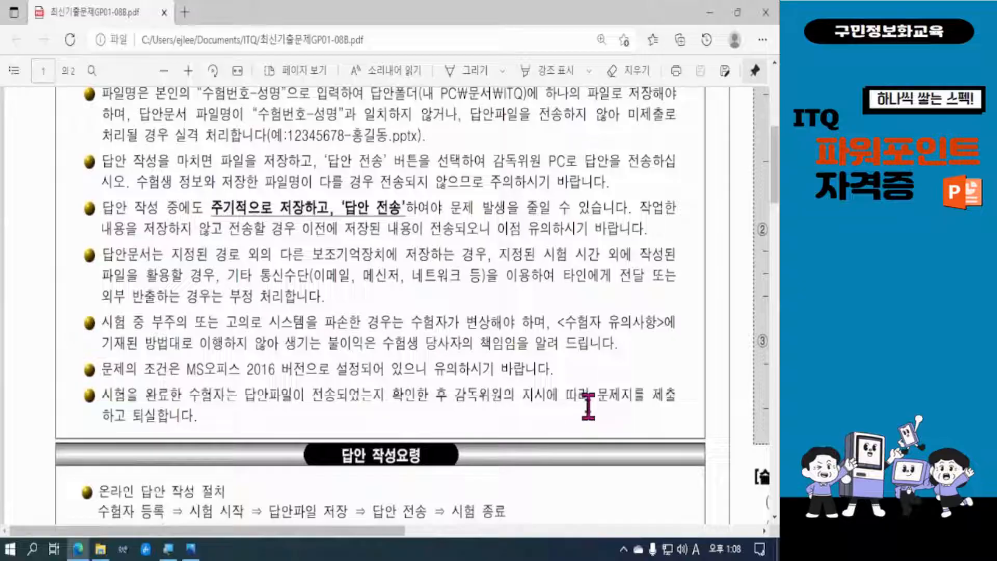
scroll(588, 405, "down", 2)
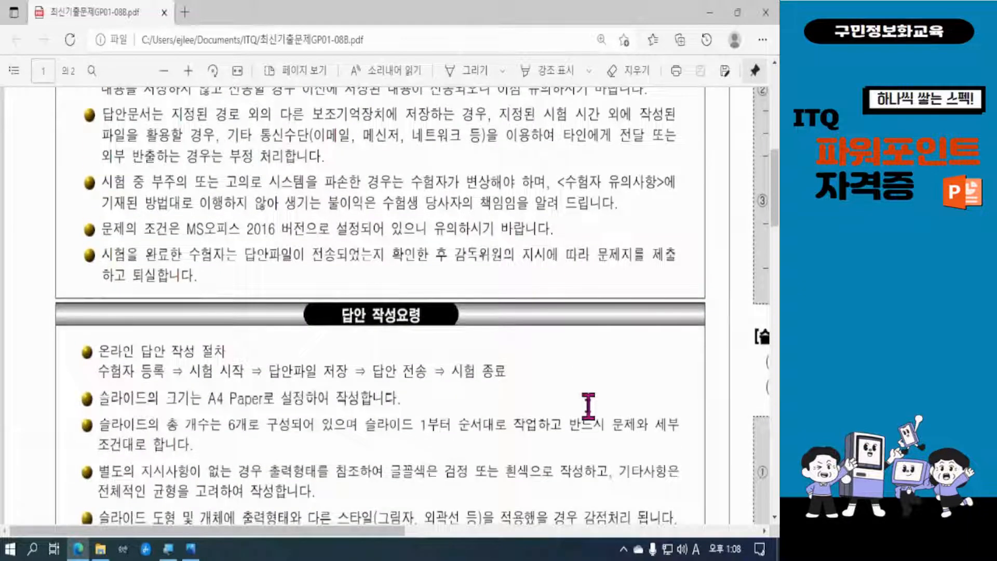
scroll(588, 405, "down", 1)
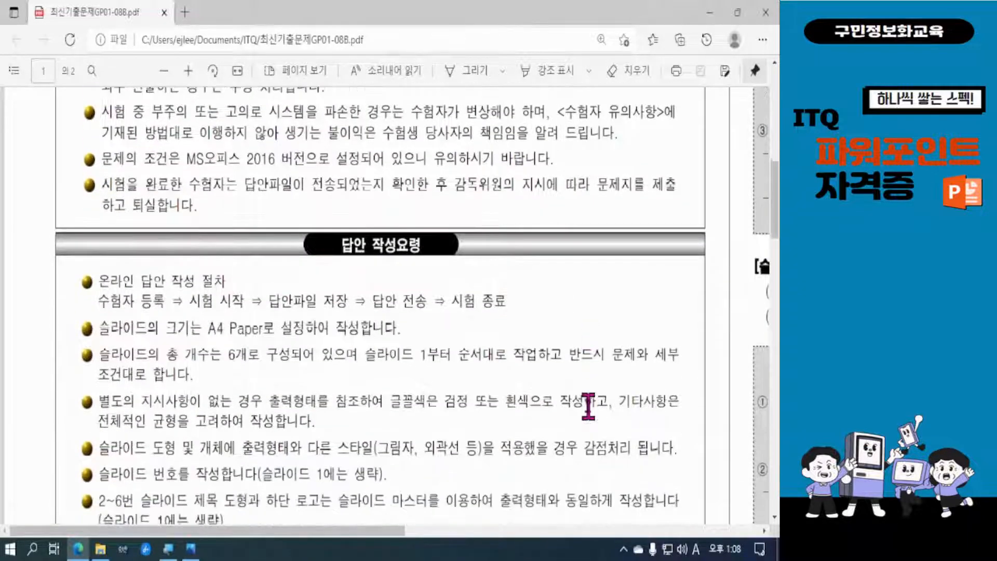
scroll(588, 405, "down", 2)
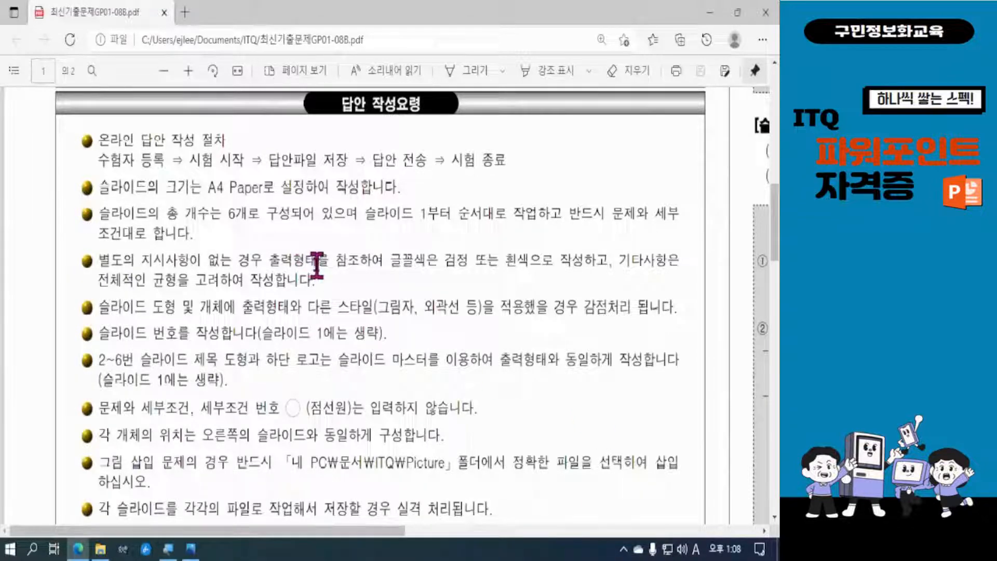
left_click_drag(93, 187, 272, 198)
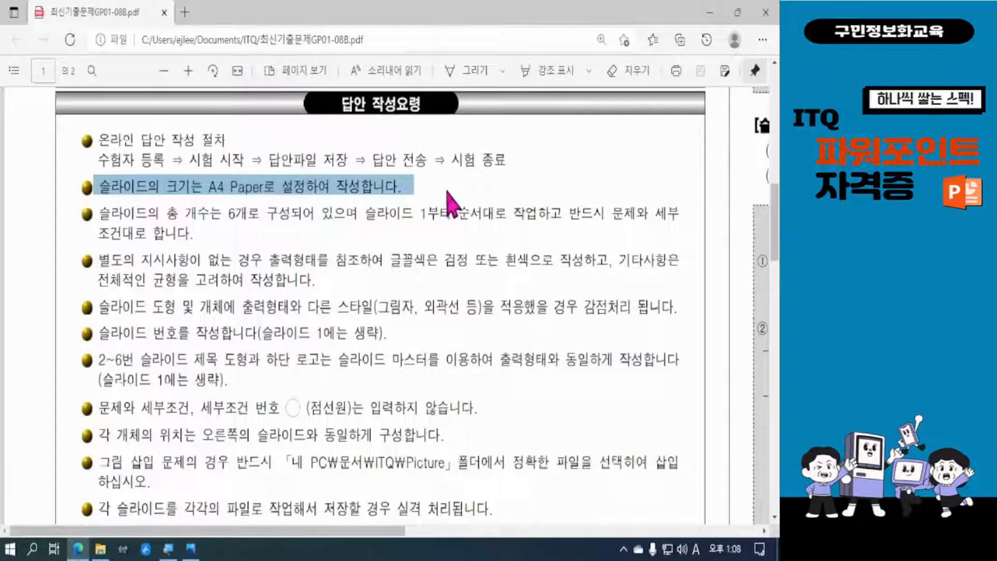
left_click(422, 218)
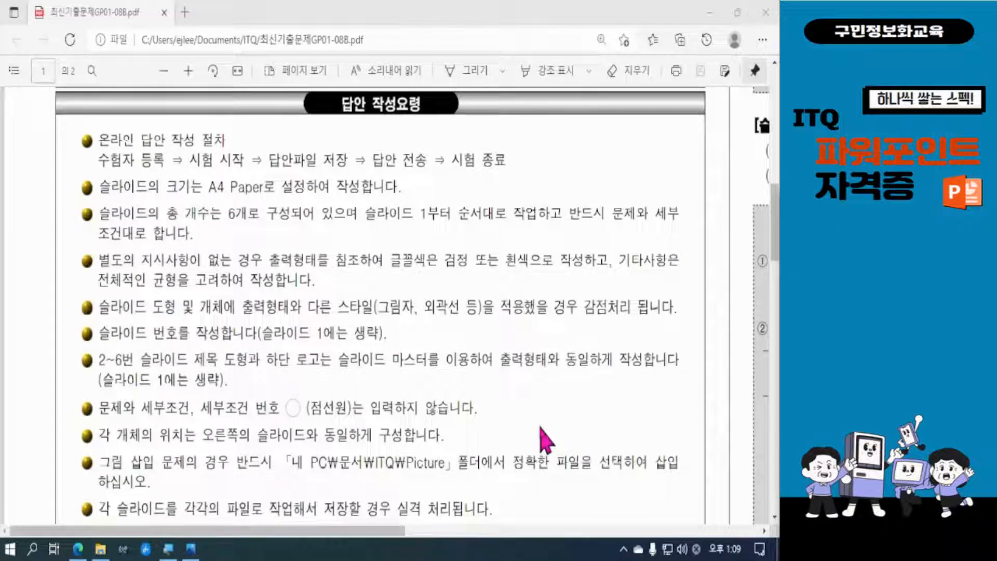
scroll(543, 439, "down", 3)
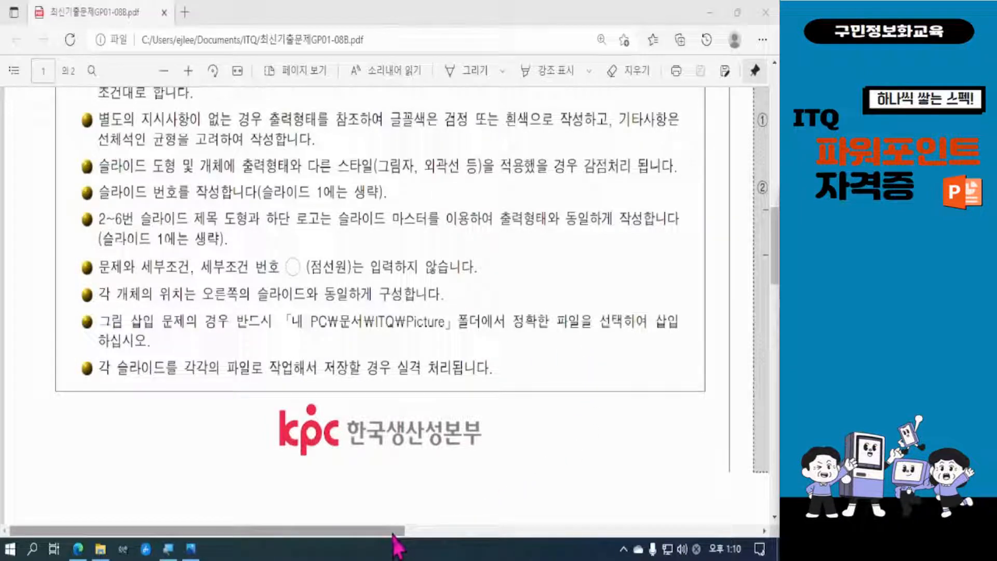
Examine the exam PDF's overall composition requirements and the cover design conditions for slide 1
left_click_drag(394, 534, 753, 537)
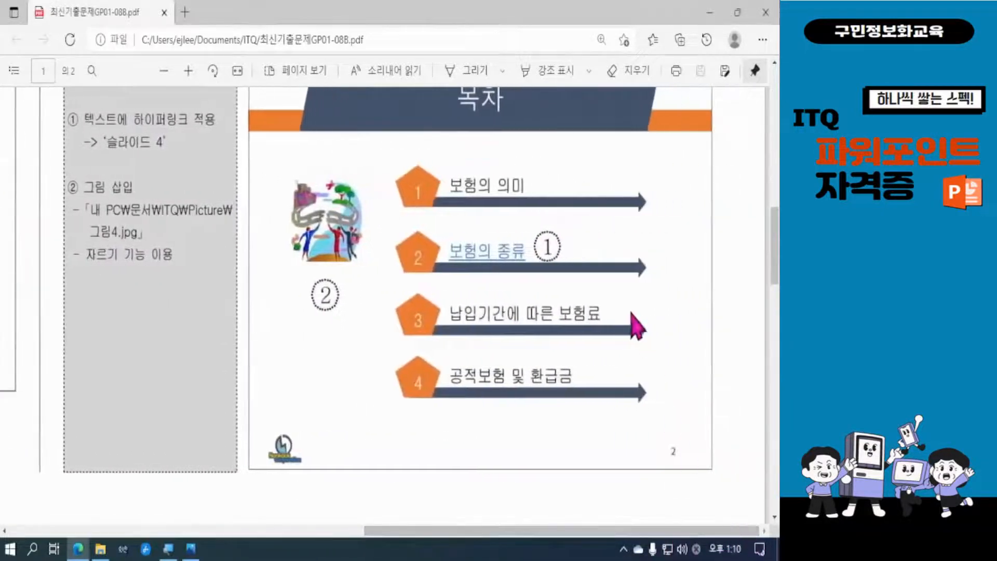
scroll(631, 314, "up", 5)
scroll(632, 313, "up", 6)
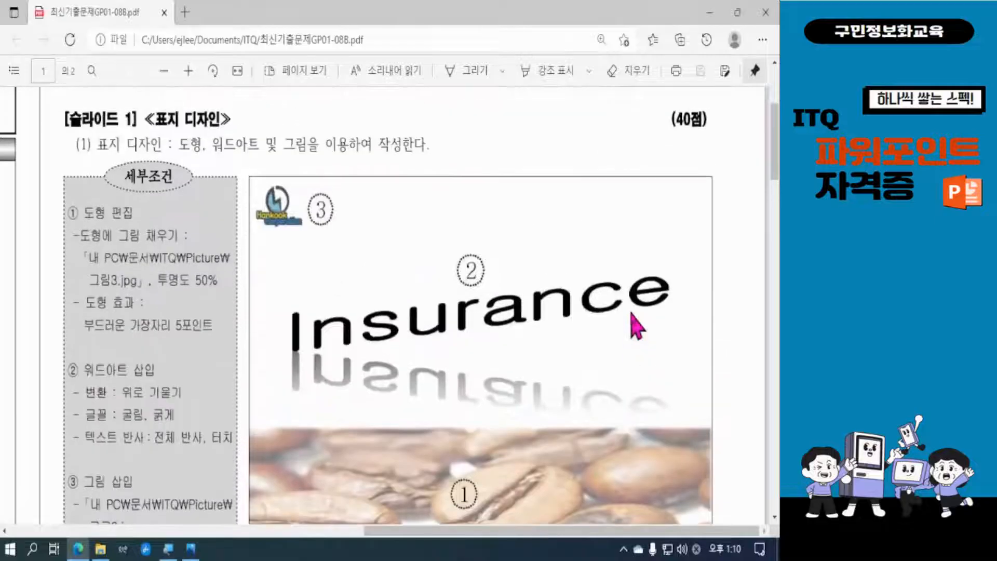
scroll(635, 325, "up", 3)
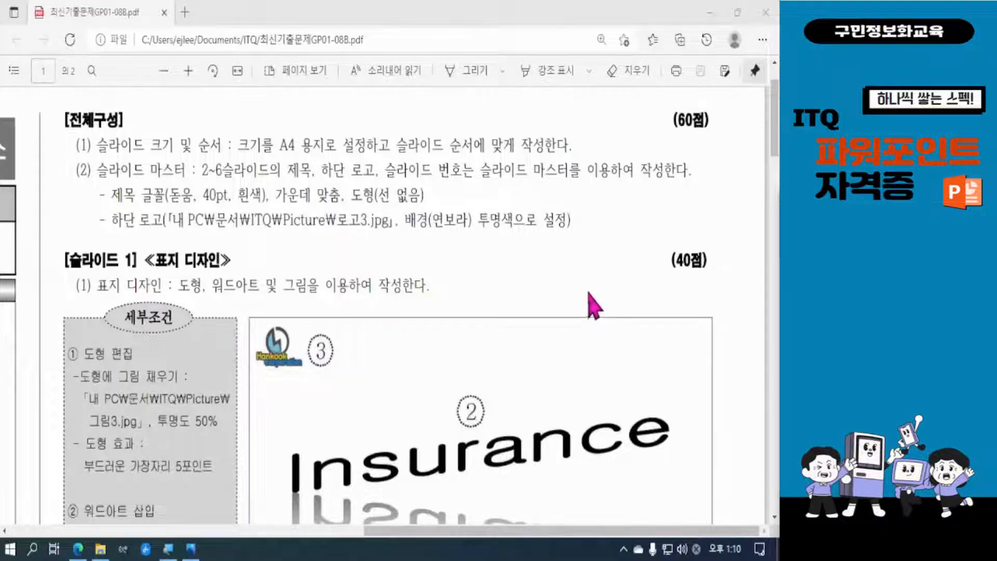
scroll(592, 304, "up", 1)
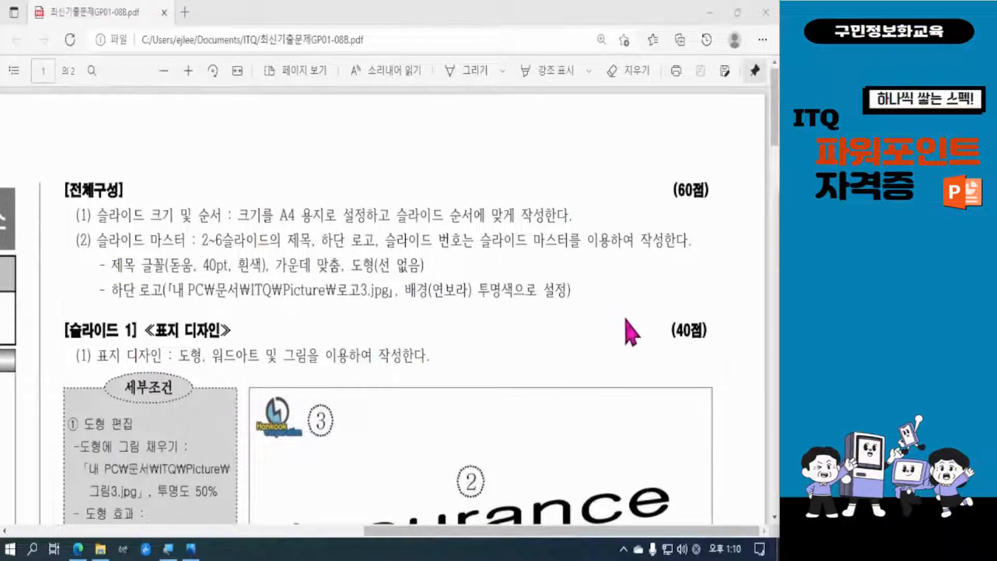
scroll(631, 333, "down", 1)
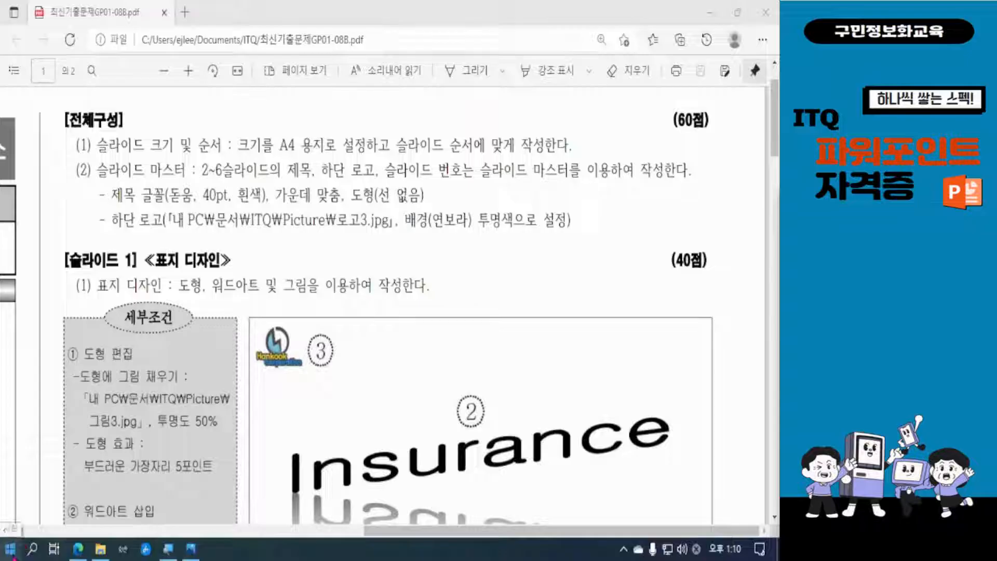
Switch to PowerPoint 2016 and create a new blank presentation
left_click(12, 552)
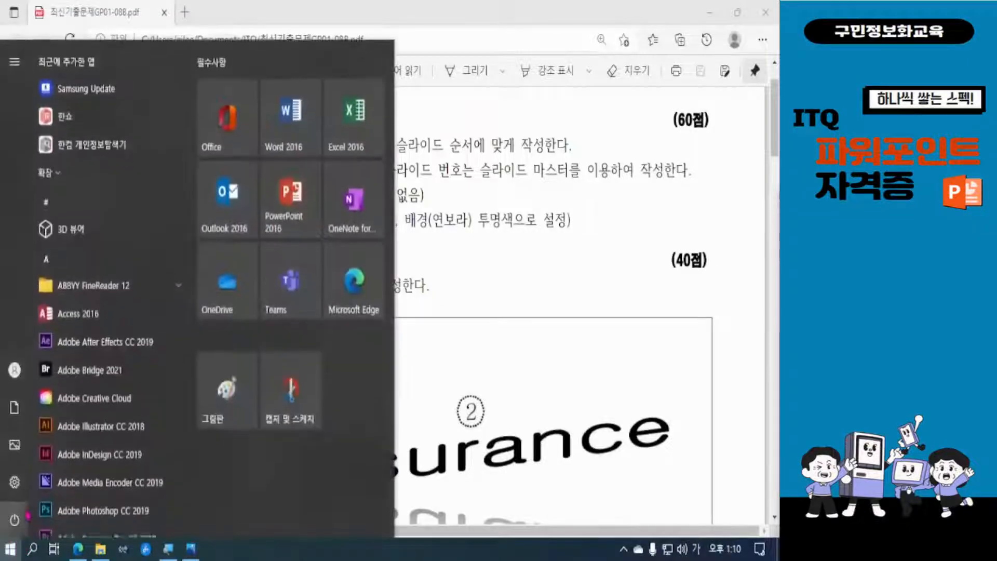
left_click(291, 216)
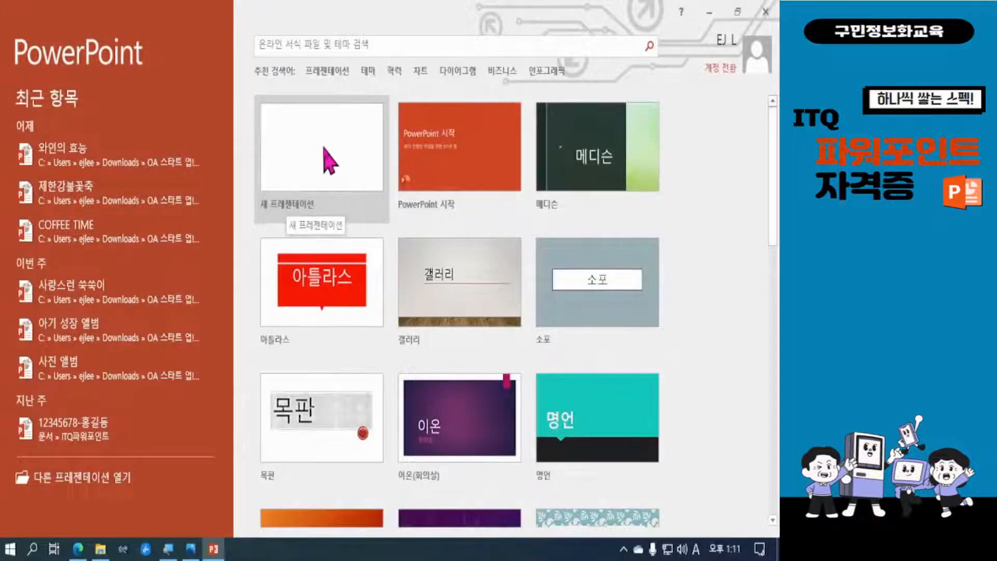
left_click(329, 162)
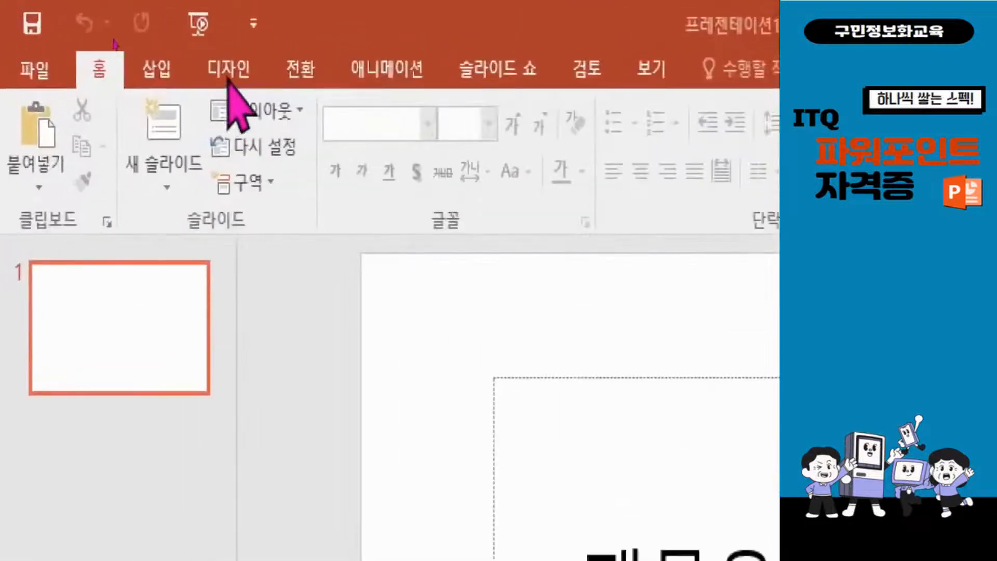
Set the presentation's custom slide size to A4 paper (210x297mm), keeping the landscape slide orientation
left_click(168, 54)
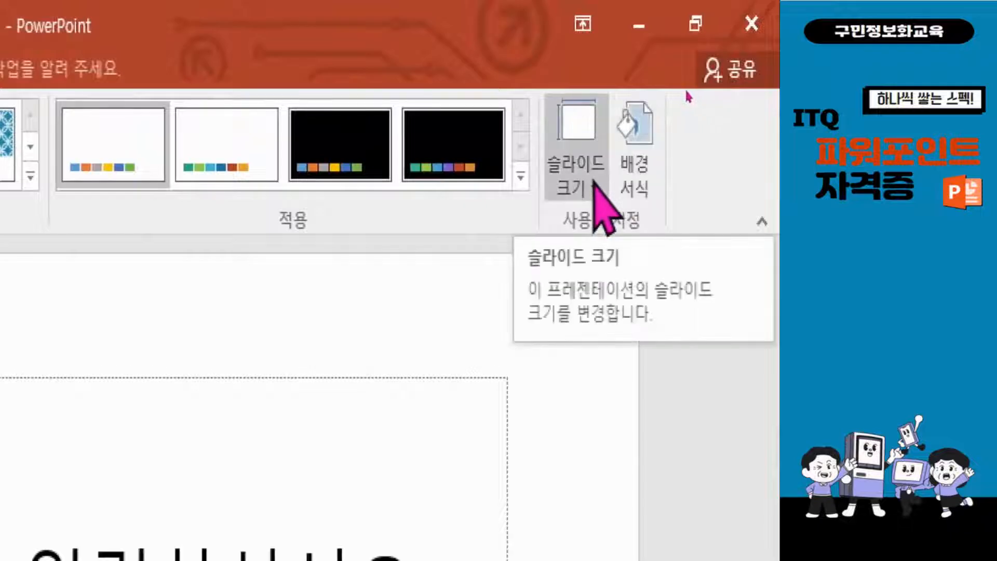
left_click(594, 186)
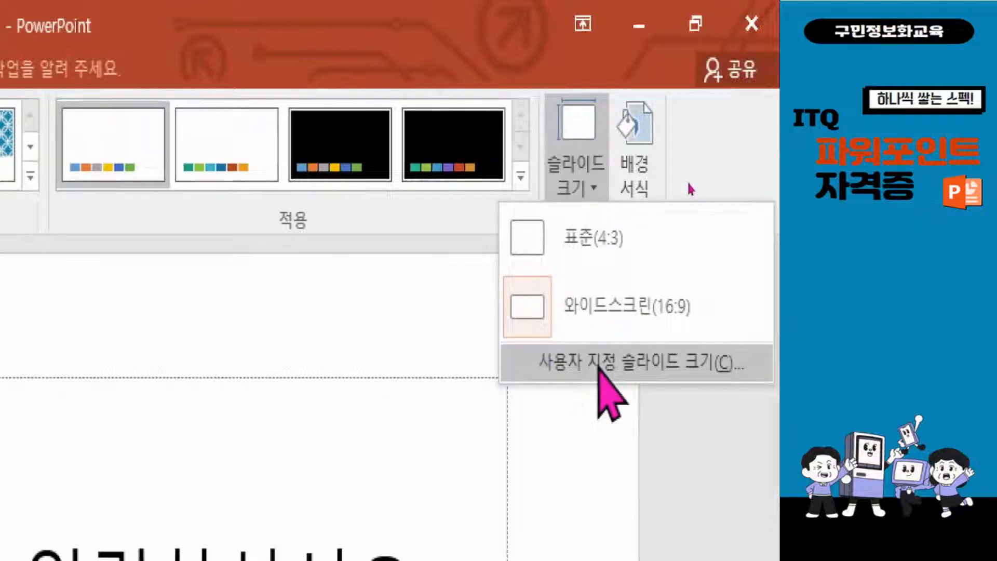
left_click(599, 363)
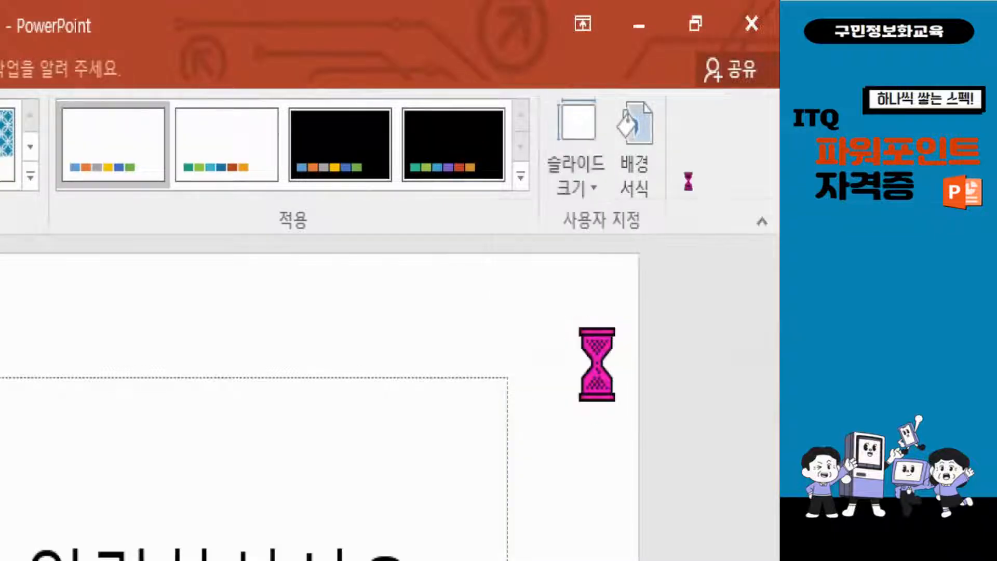
left_click_drag(310, 285, 490, 144)
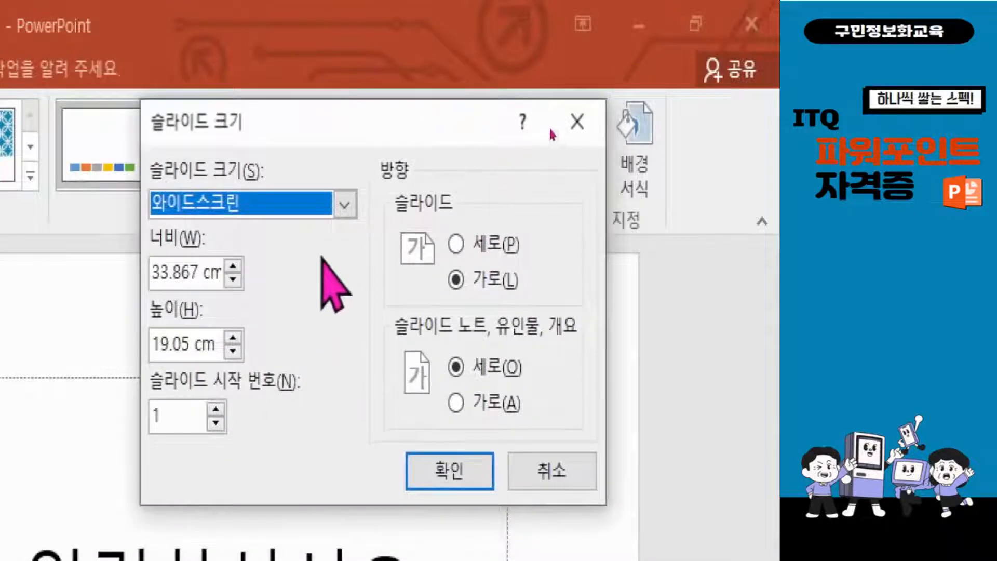
left_click(345, 204)
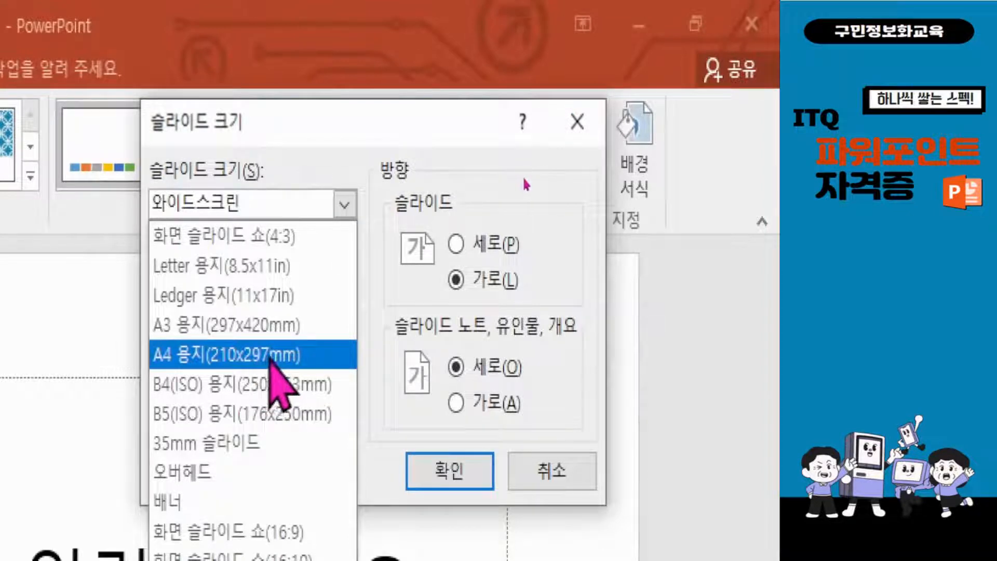
left_click(284, 356)
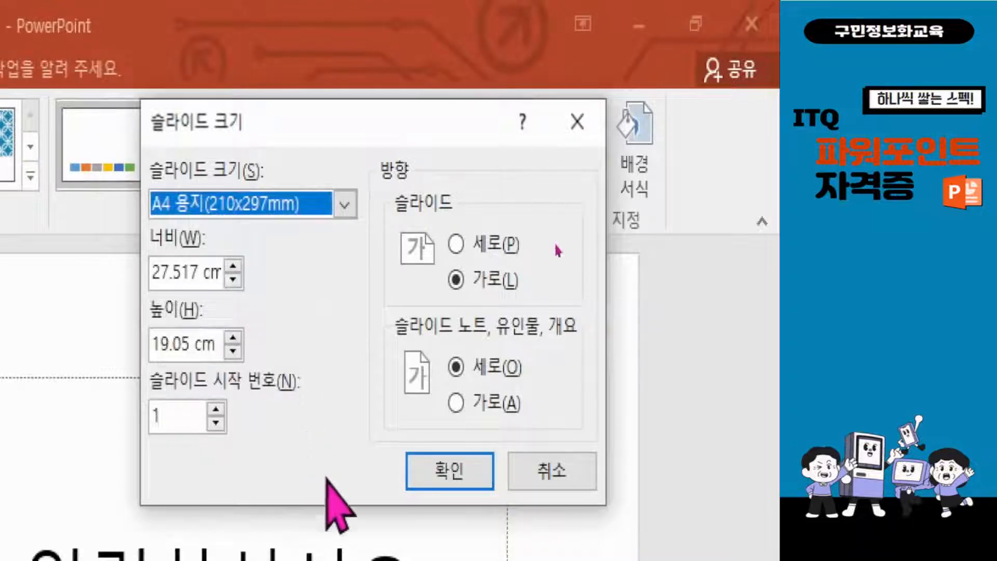
left_click(462, 479)
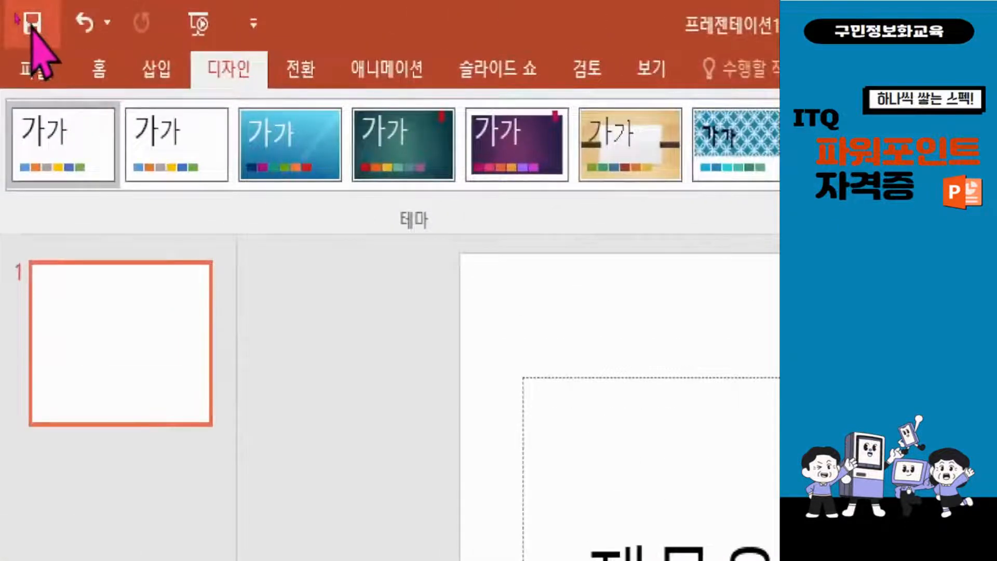
Start saving the presentation and choose the ITQ folder inside Documents as the destination
left_click(31, 26)
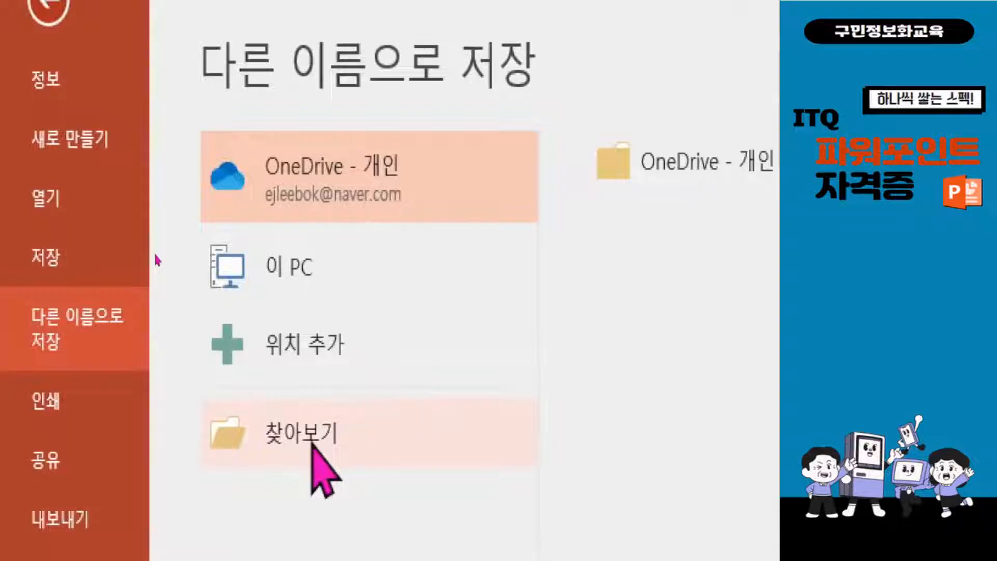
left_click(310, 434)
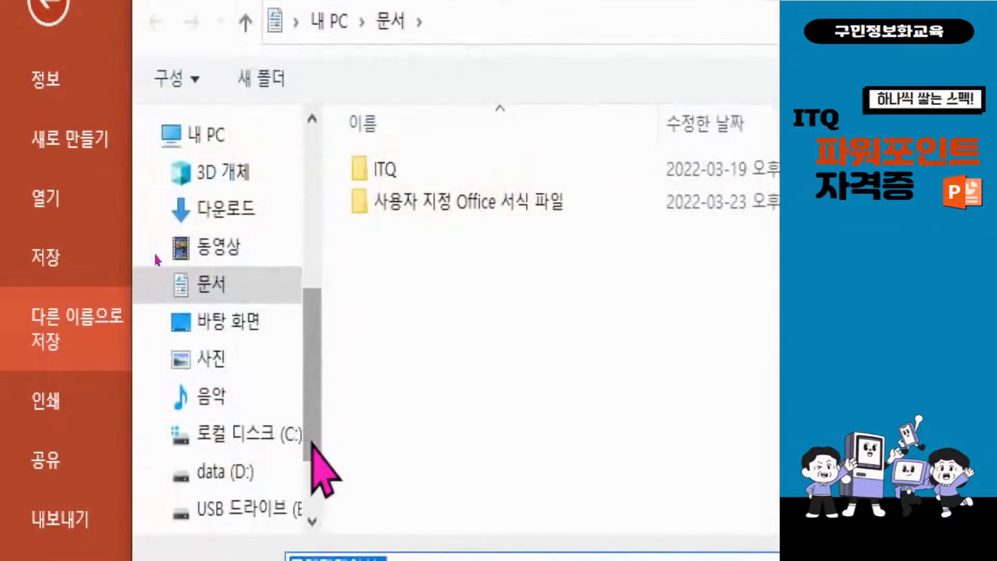
left_click(224, 285)
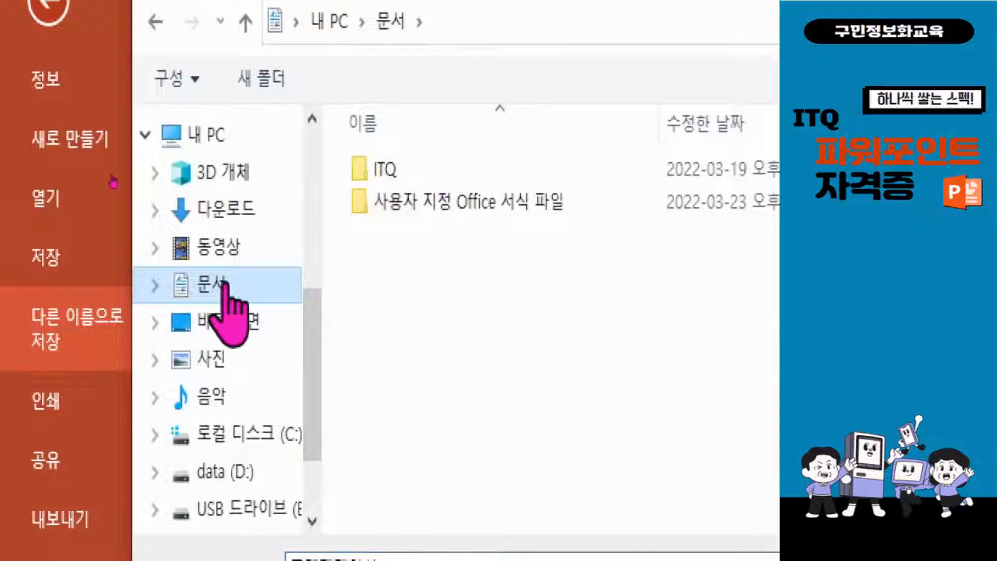
double_click(364, 174)
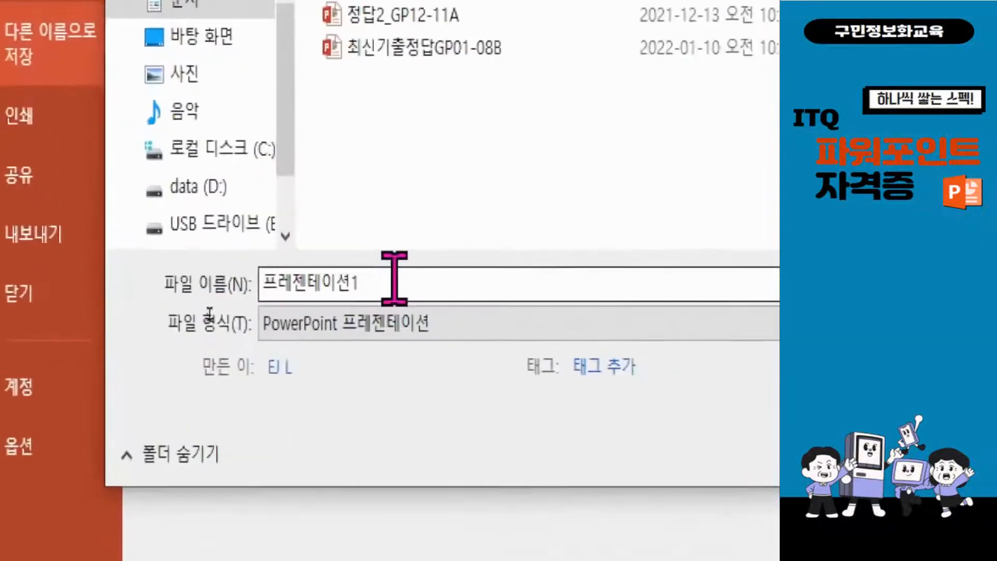
Name the file with the examinee number and name joined by a hyphen, and save it as a PowerPoint presentation
double_click(394, 278)
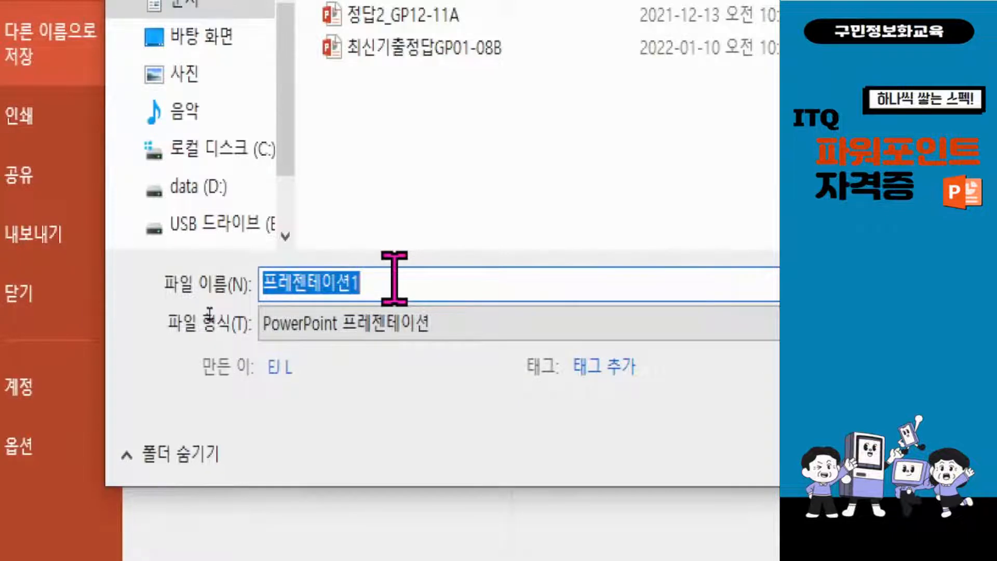
type("1234")
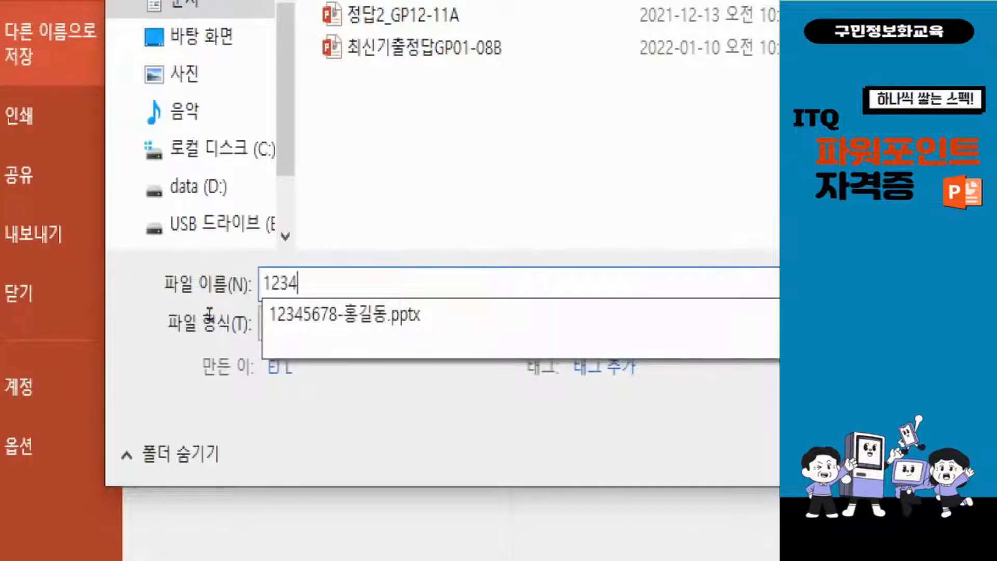
type("5678")
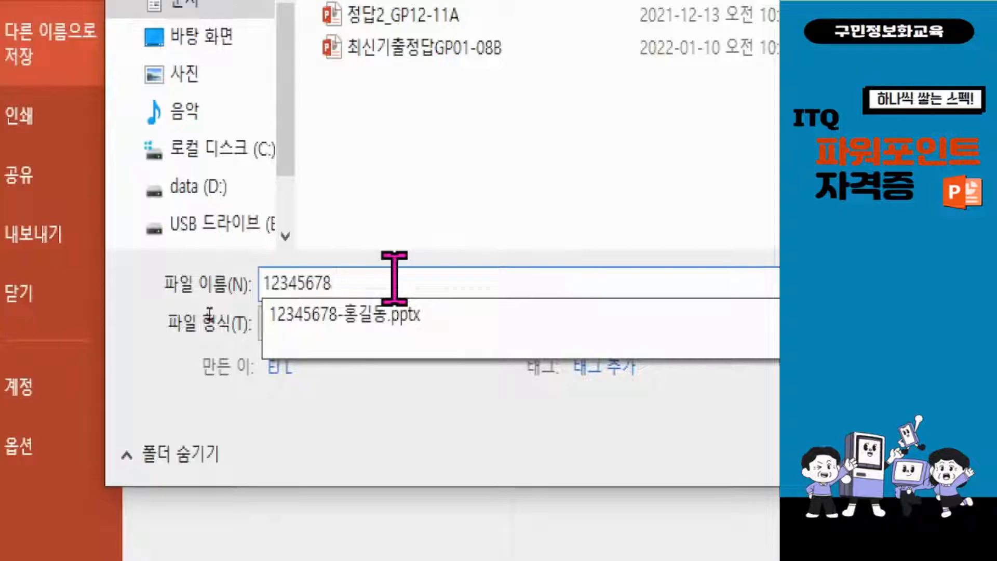
type("-")
type("ㅅ성춘향")
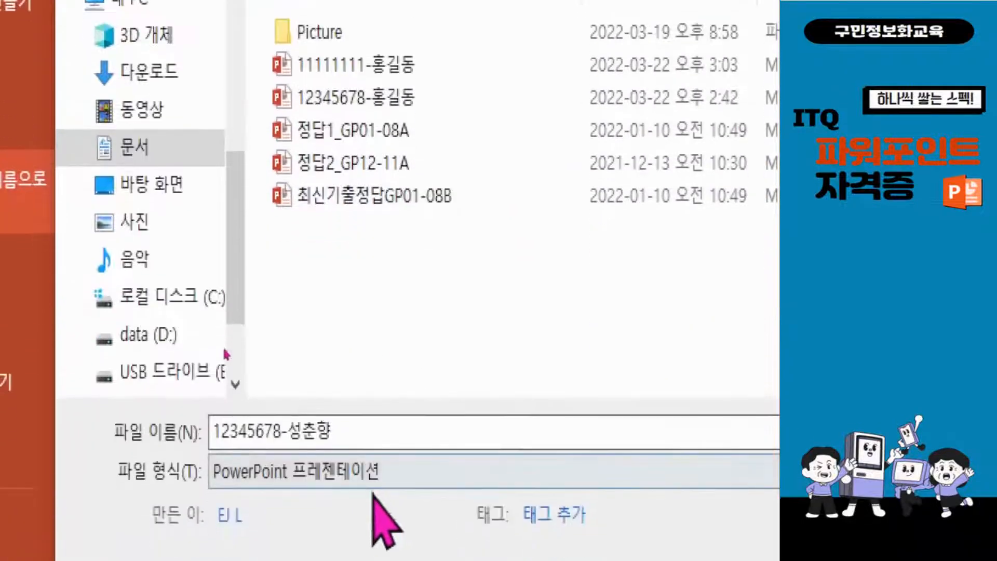
left_click(374, 428)
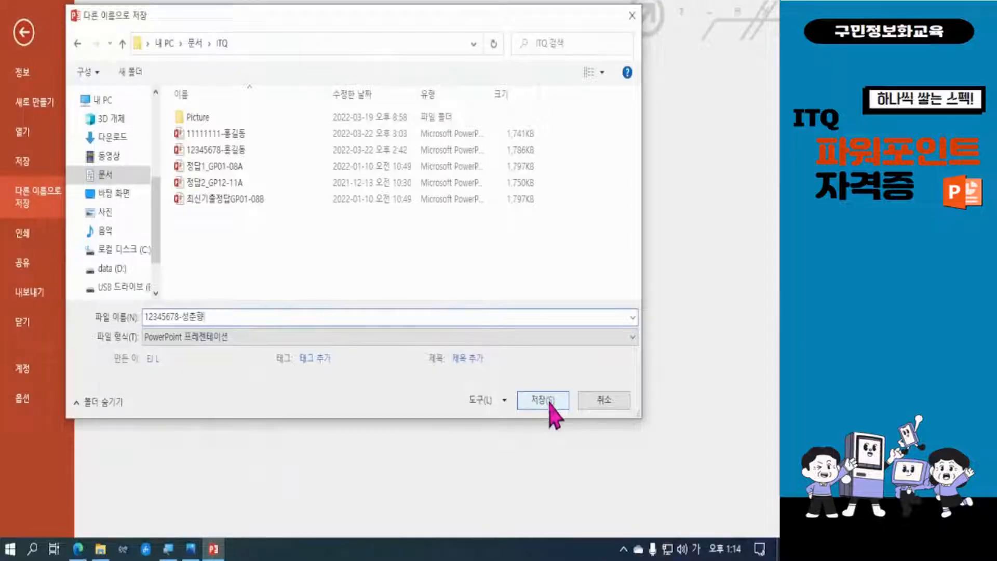
left_click(550, 404)
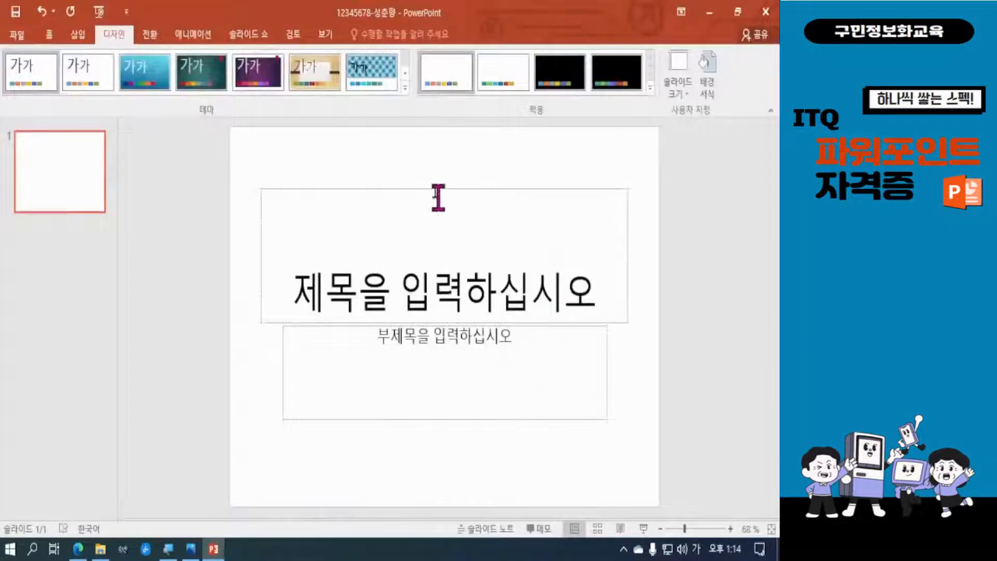
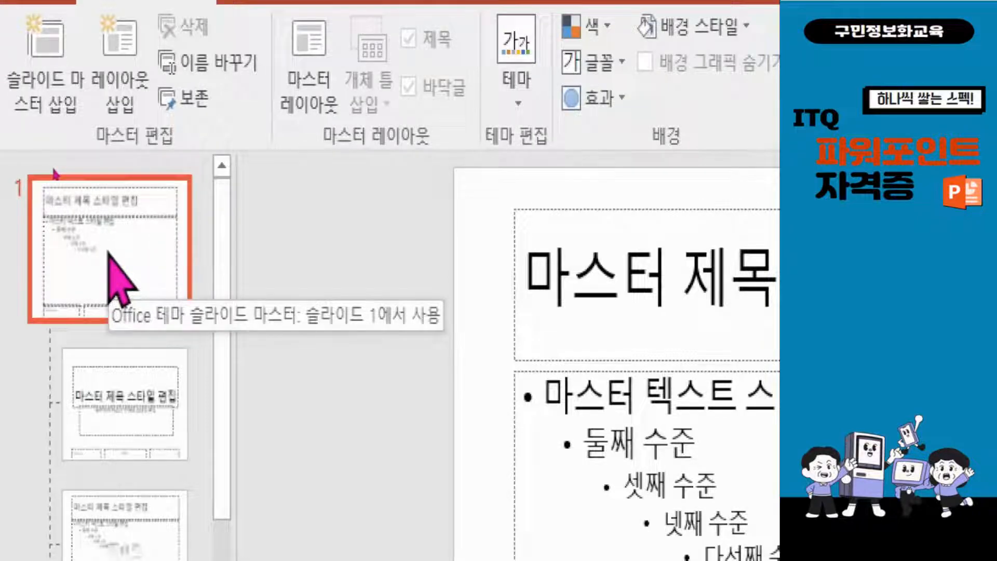
Insert the picture 로고3 from the Picture folder inside Documents > ITQ onto the top-level slide master
left_click(108, 390)
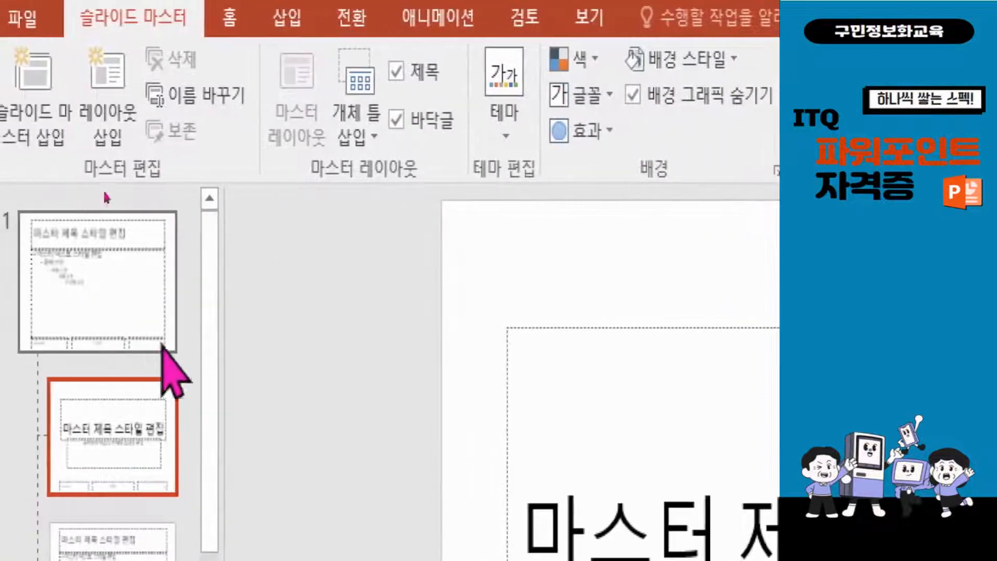
left_click(104, 284)
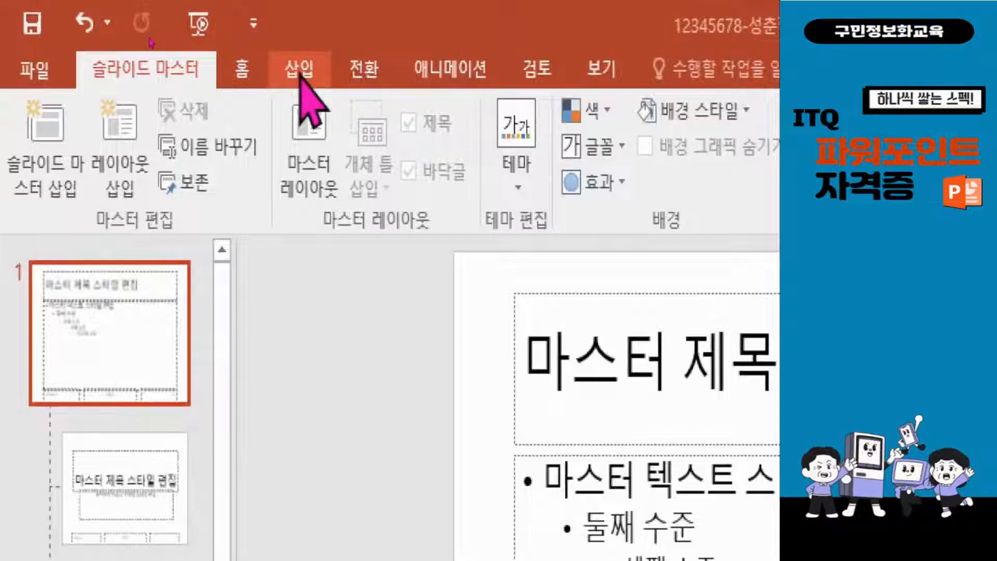
left_click(313, 71)
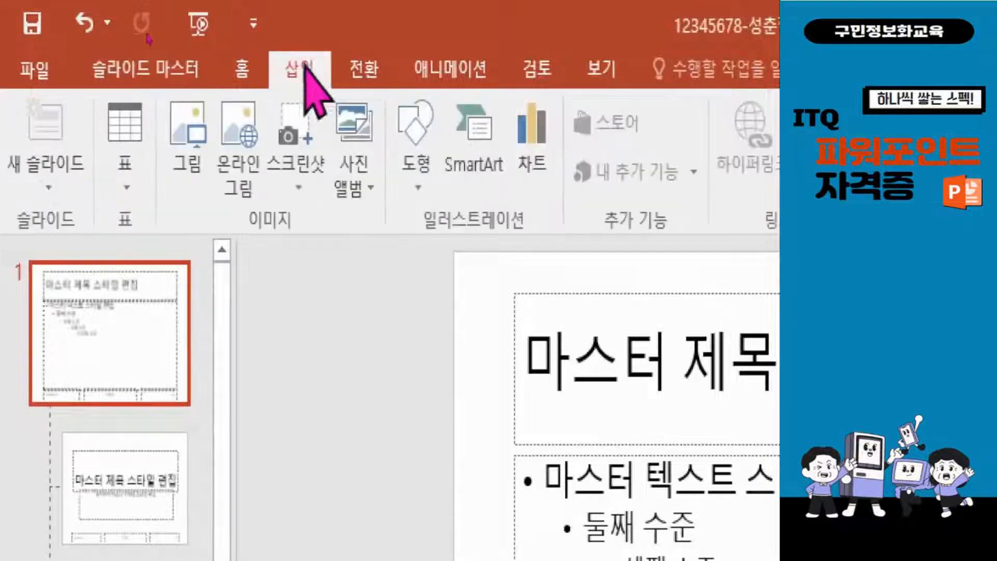
left_click(190, 130)
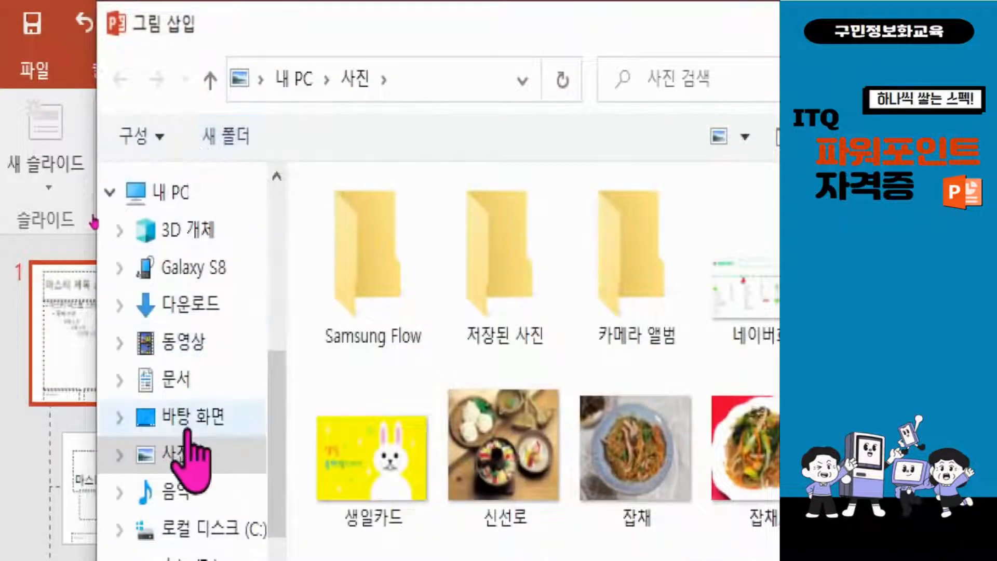
left_click(200, 376)
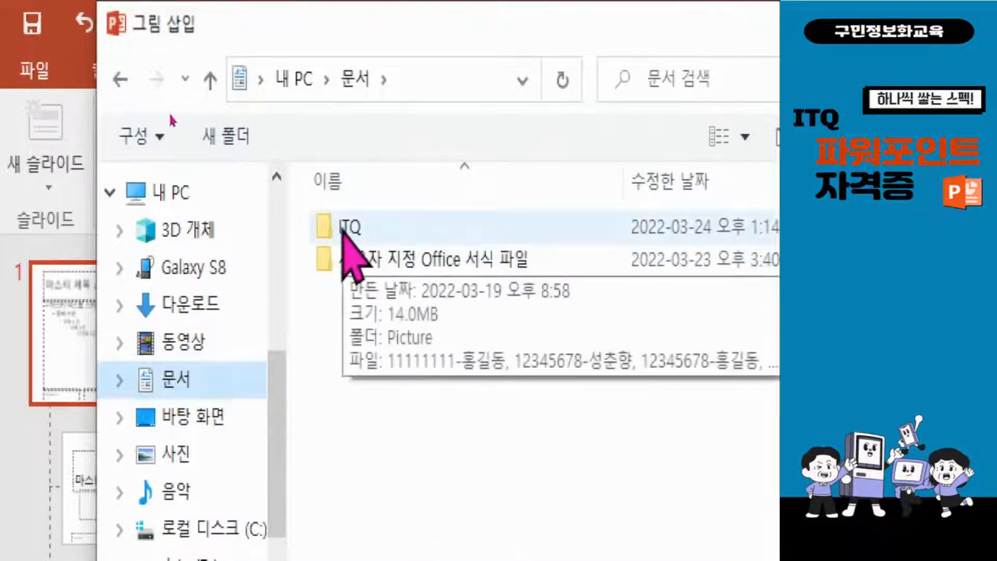
double_click(344, 227)
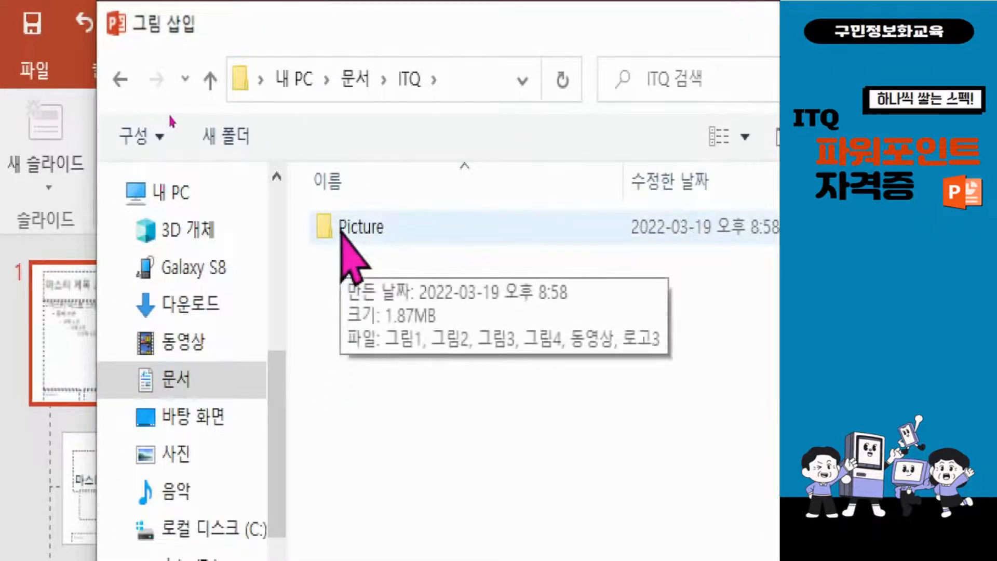
double_click(342, 234)
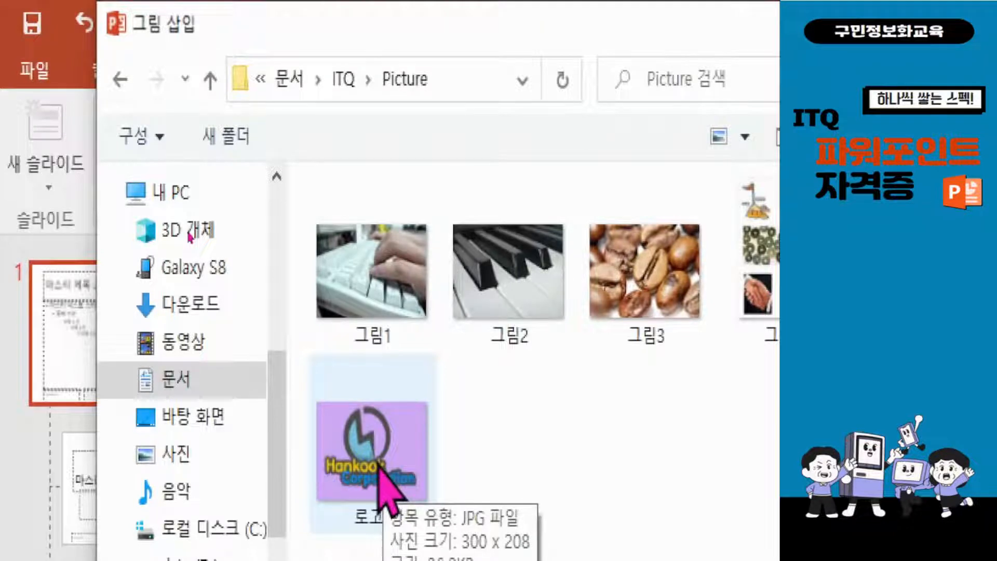
left_click(412, 463)
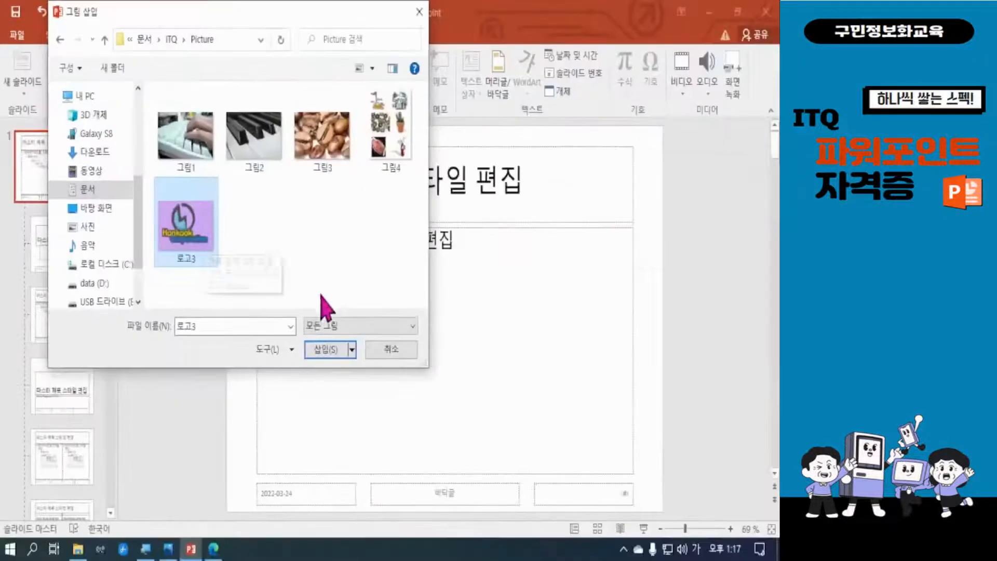
left_click(326, 355)
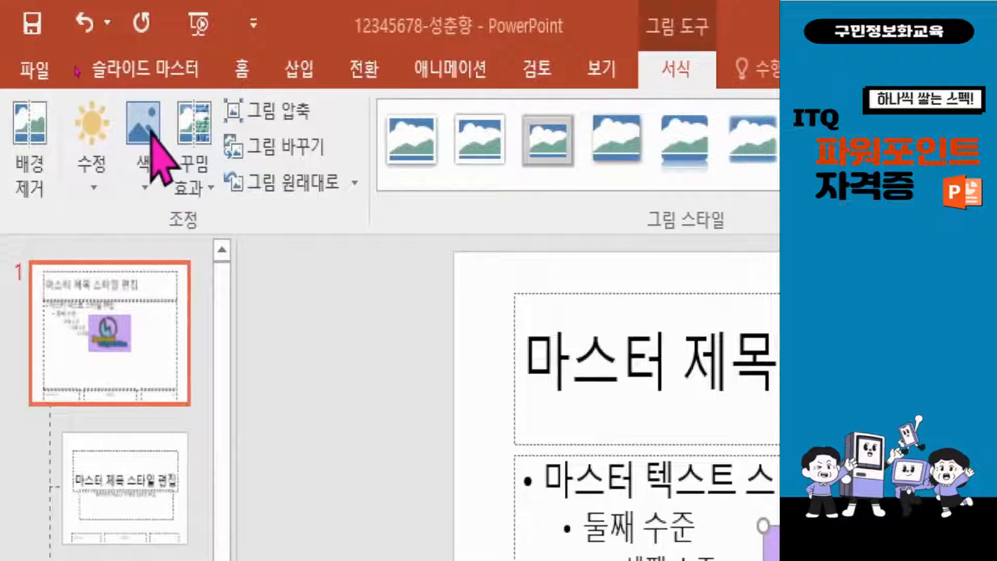
Make the logo picture's light purple background transparent with the Set Transparent Color option
left_click(151, 151)
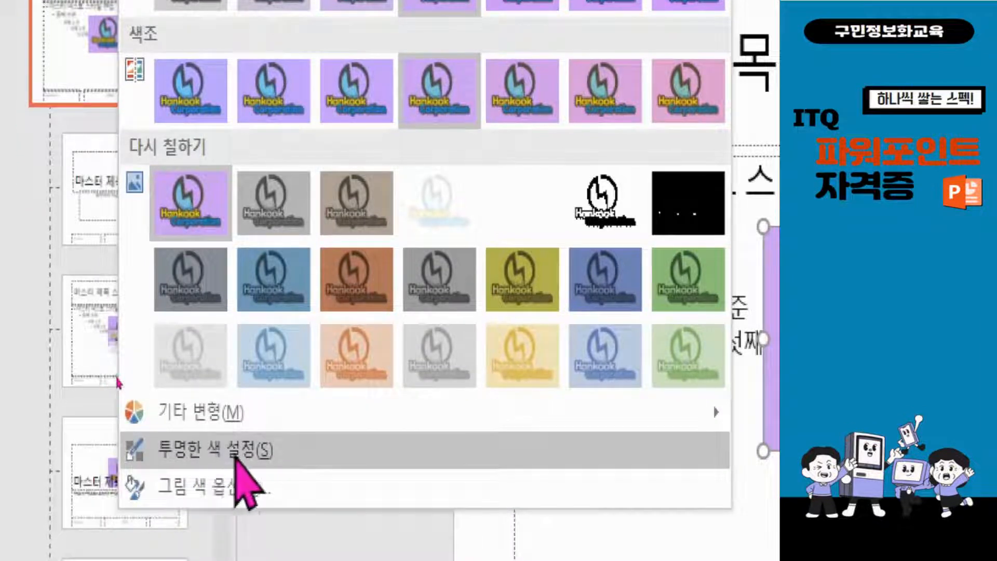
left_click(235, 456)
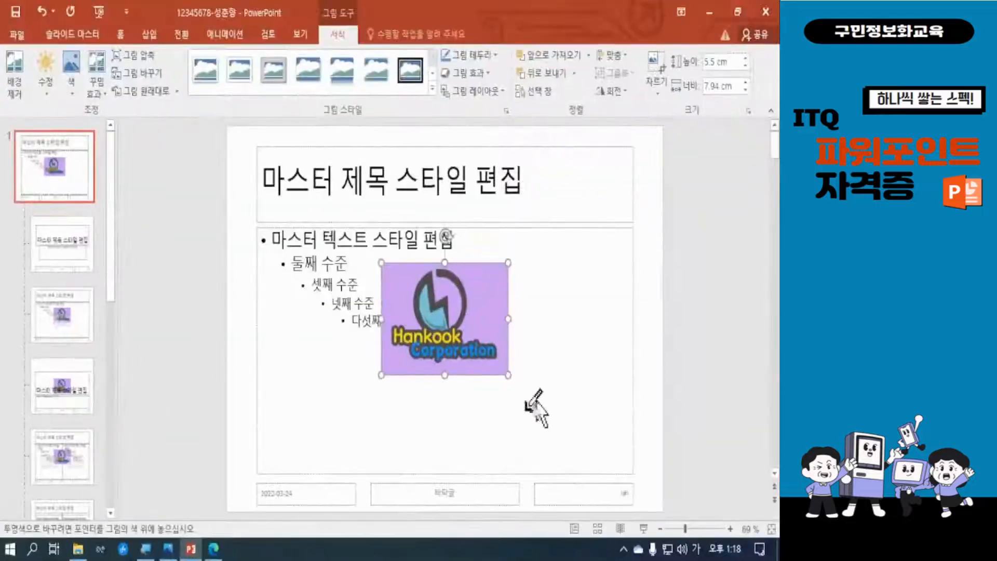
left_click(486, 297)
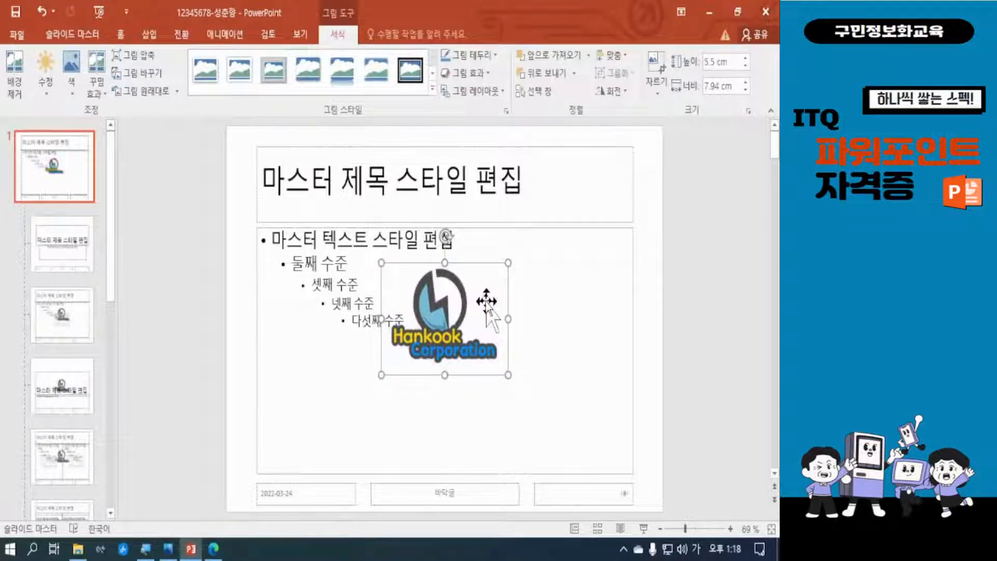
Shrink the logo and place it in the lower-left corner of the slide master, over the date placeholder
left_click_drag(510, 265, 271, 490)
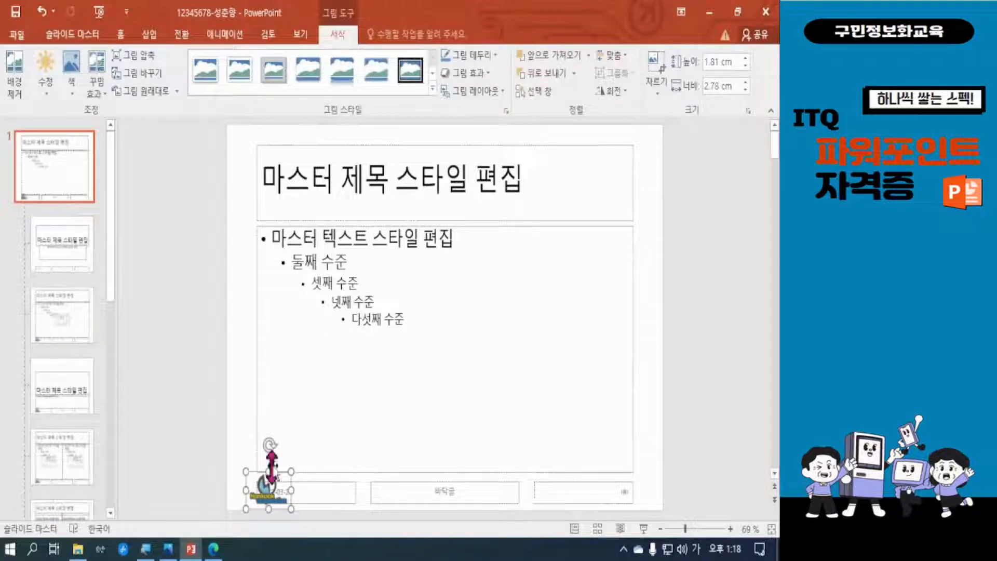
left_click_drag(291, 471, 281, 479)
left_click(657, 445)
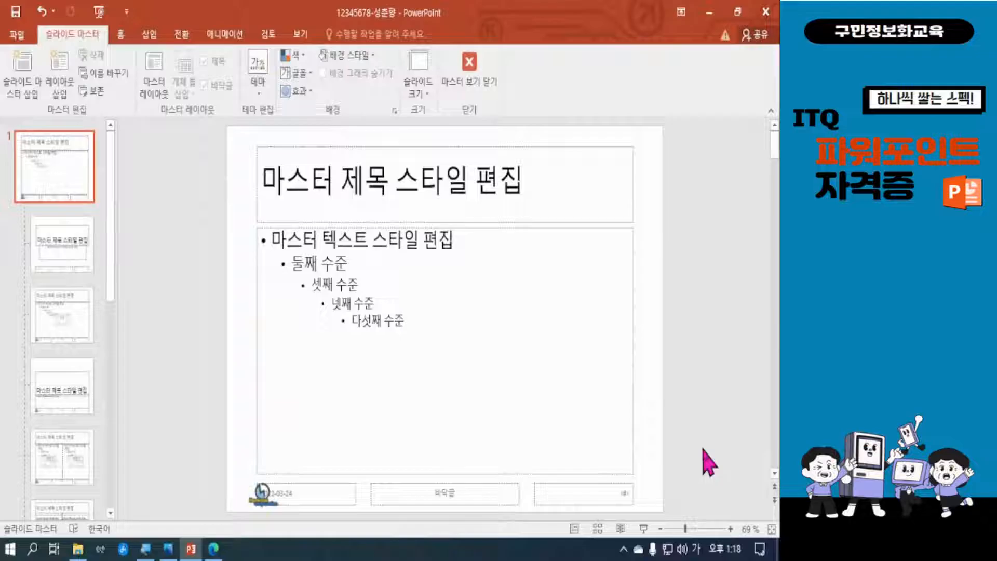
left_click(261, 491)
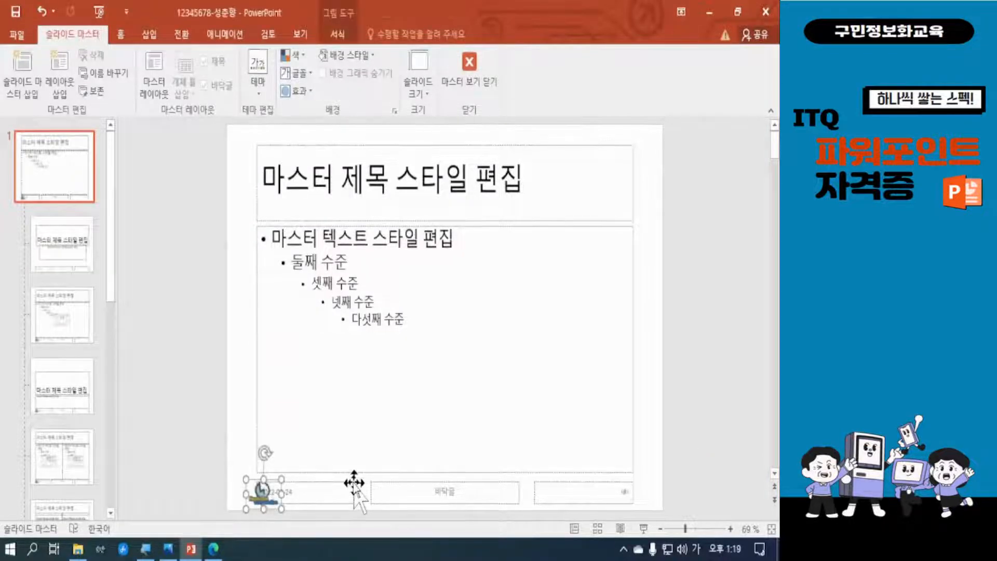
key("Left")
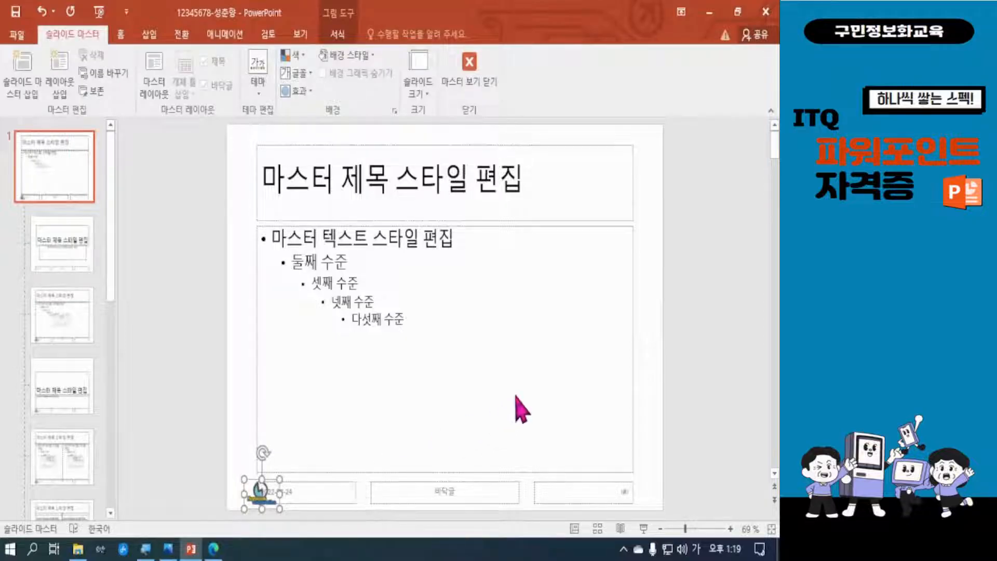
key("Escape")
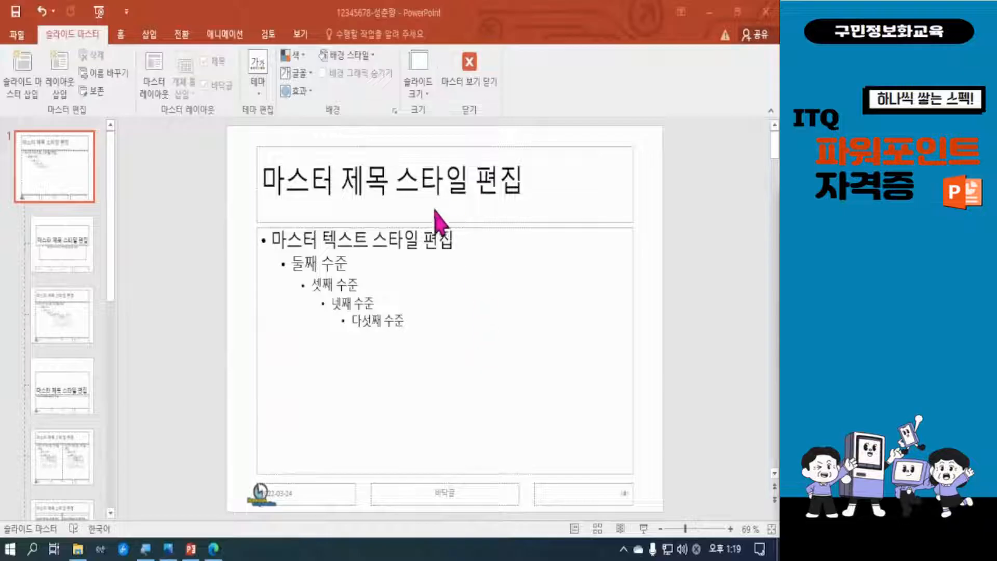
Switch to the exam PDF in Edge, compare logo and slide number placement on slides 1 and 2, and return to PowerPoint
left_click(214, 549)
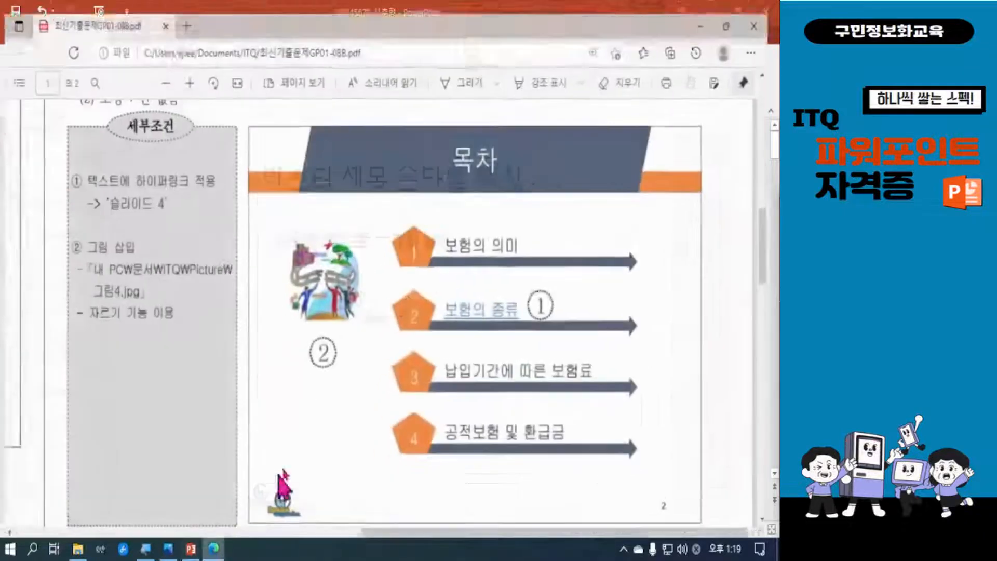
scroll(468, 249, "up", 10)
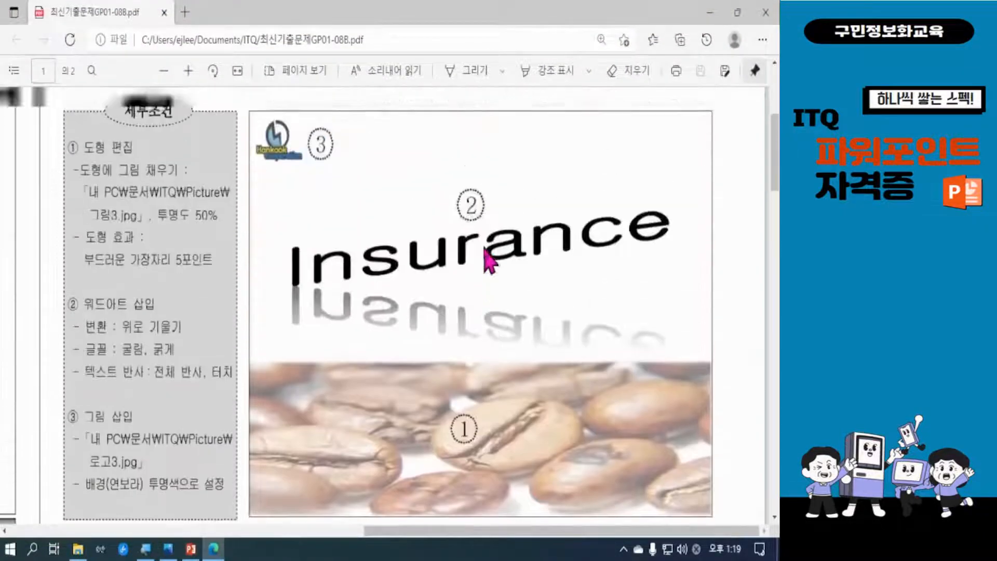
left_click_drag(386, 150, 568, 151)
scroll(576, 333, "down", 10)
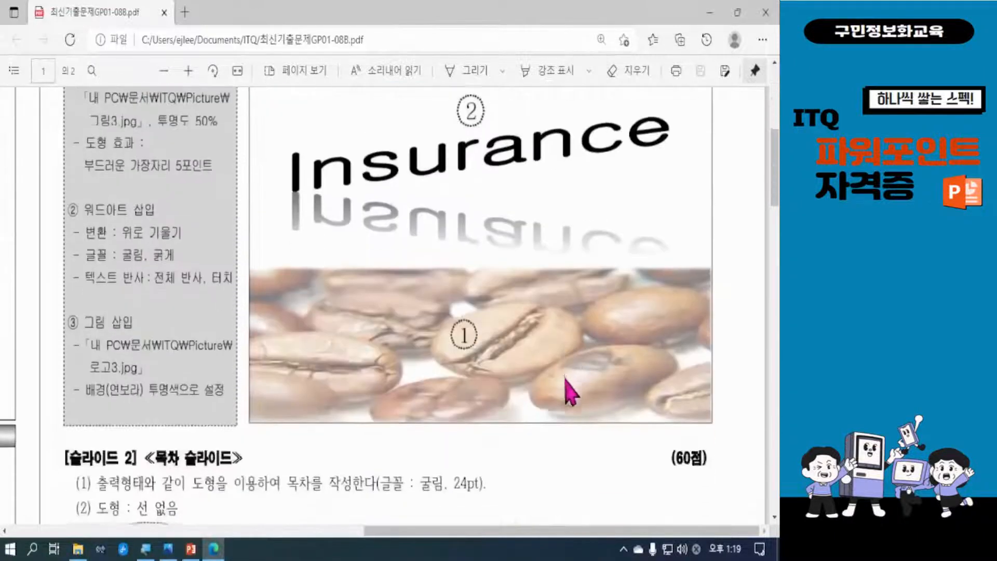
scroll(564, 435, "down", 5)
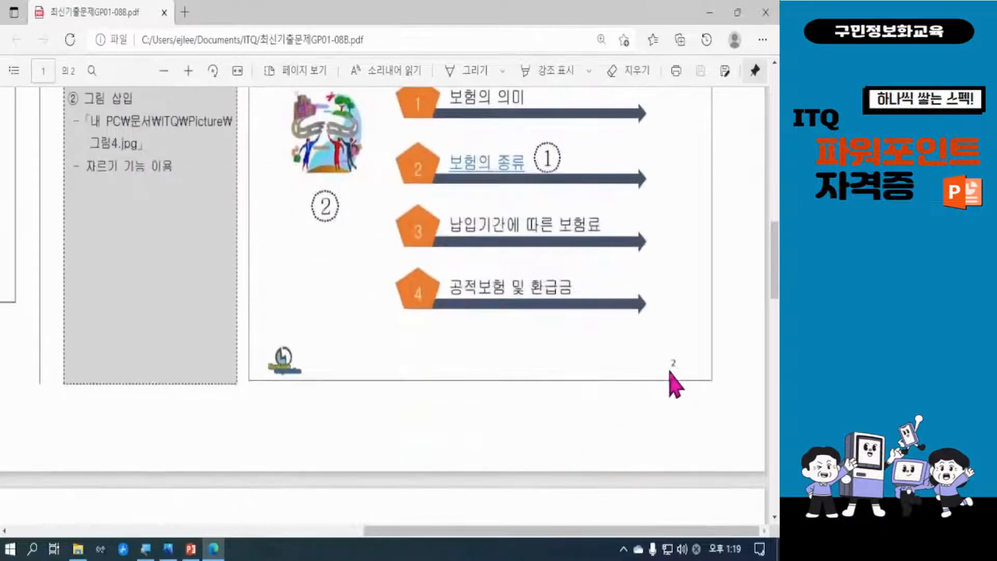
scroll(641, 371, "up", 3)
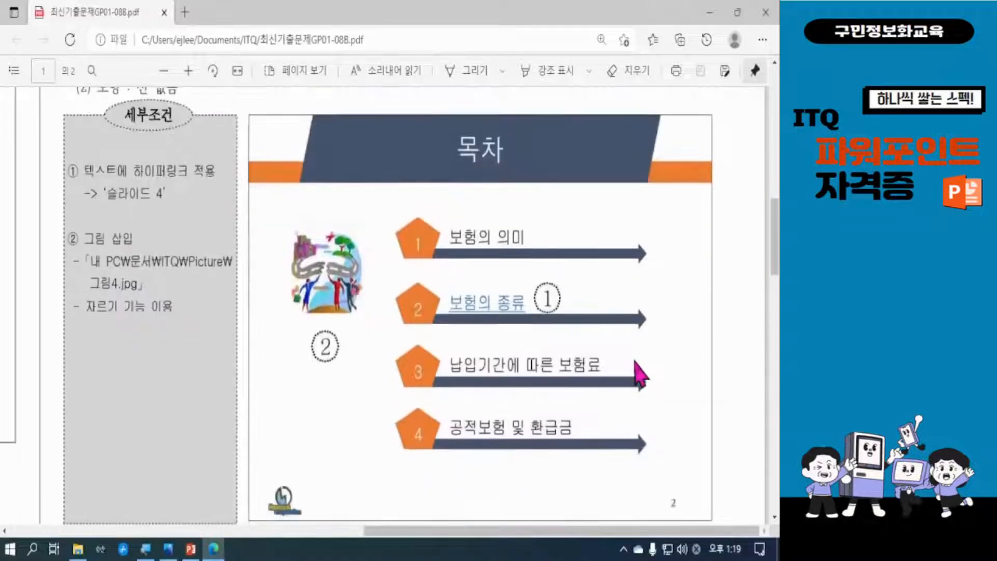
left_click(710, 12)
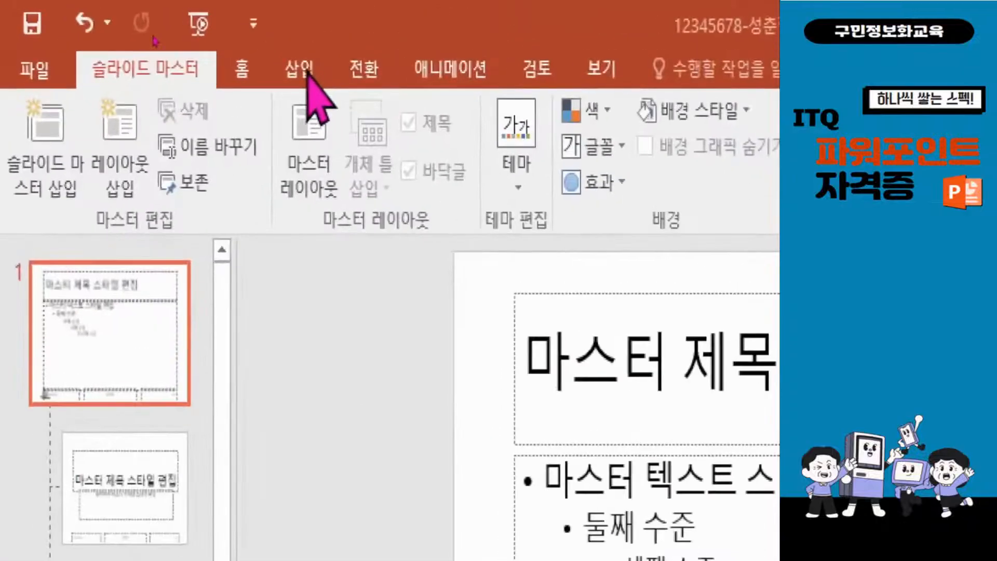
Turn on slide numbers, exclude them from the title slide, and apply the setting to all slides
left_click(306, 72)
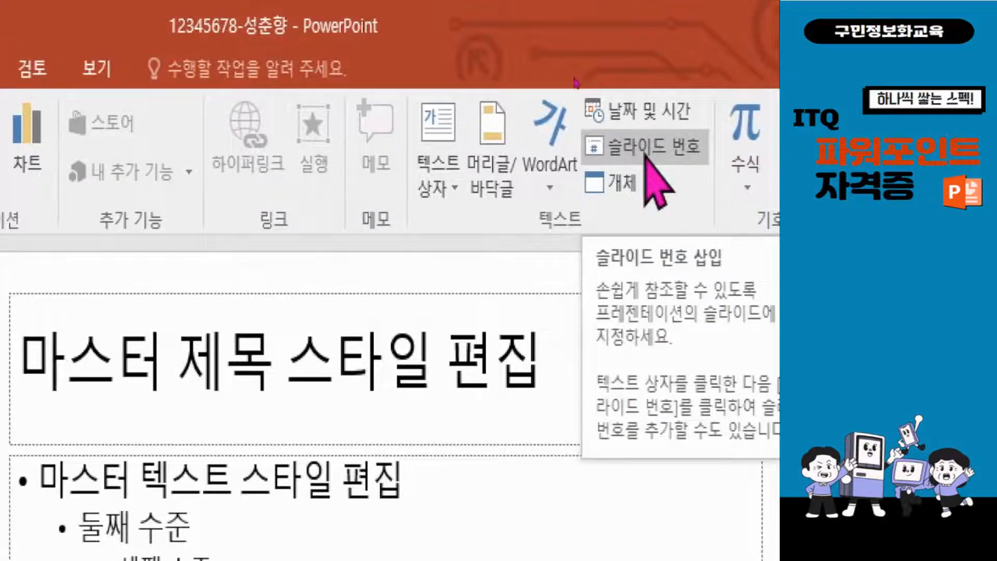
left_click(646, 154)
left_click_drag(430, 196, 530, 49)
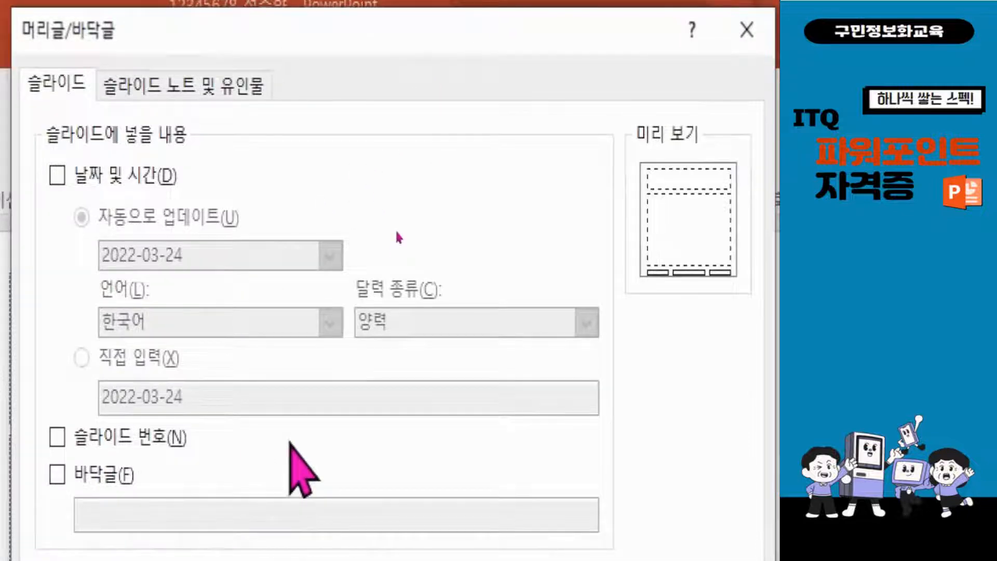
left_click(97, 437)
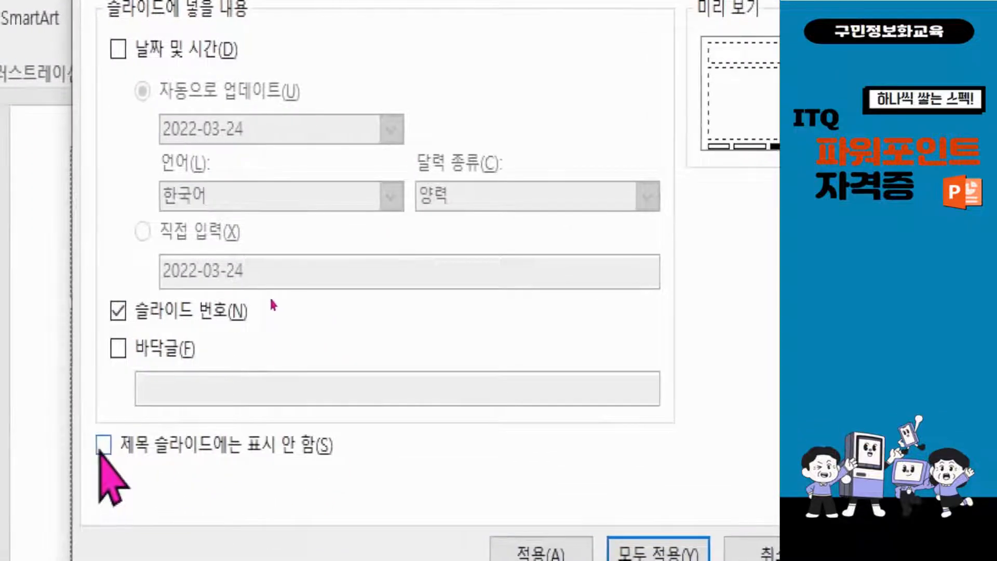
left_click(104, 445)
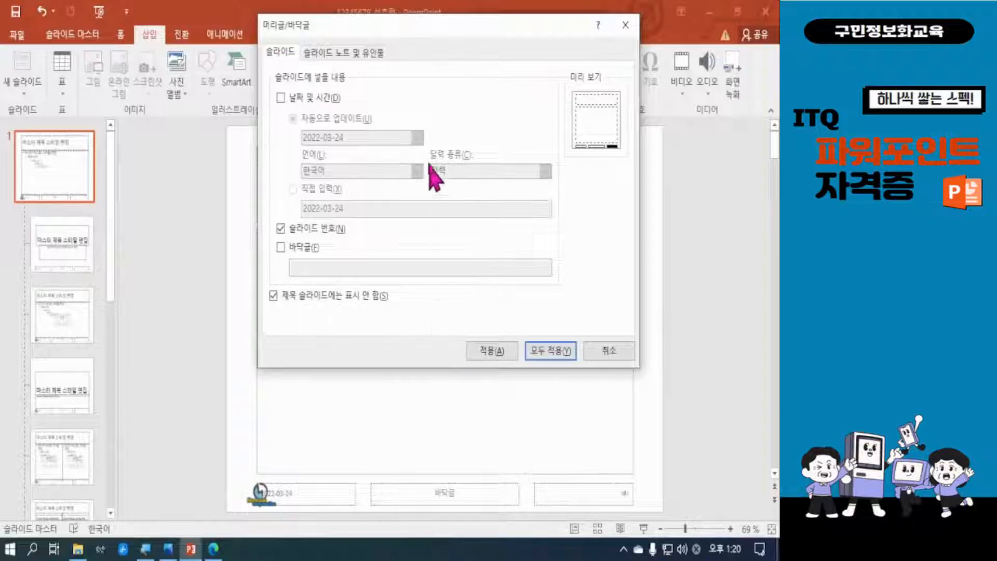
left_click_drag(445, 41, 410, 168)
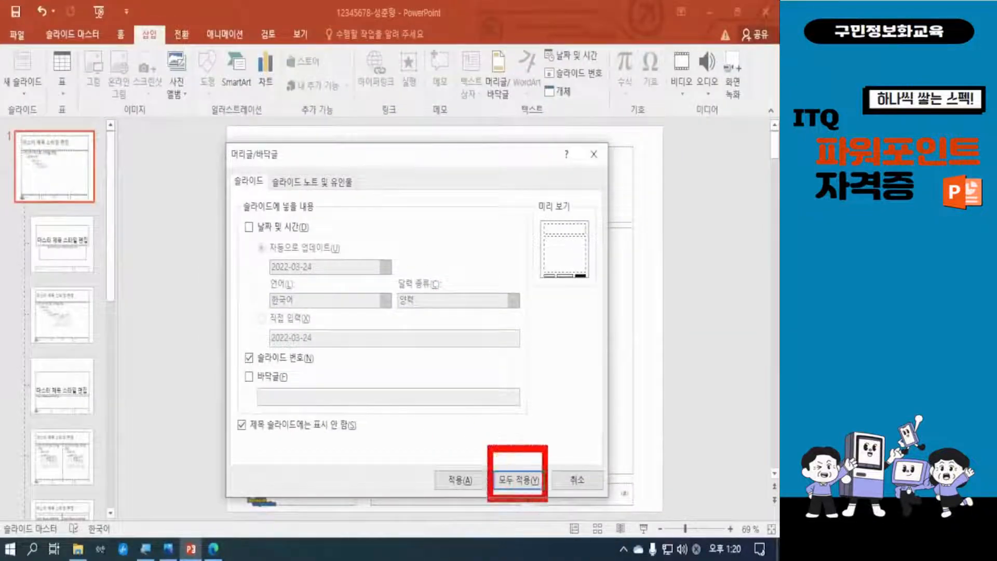
left_click(519, 480)
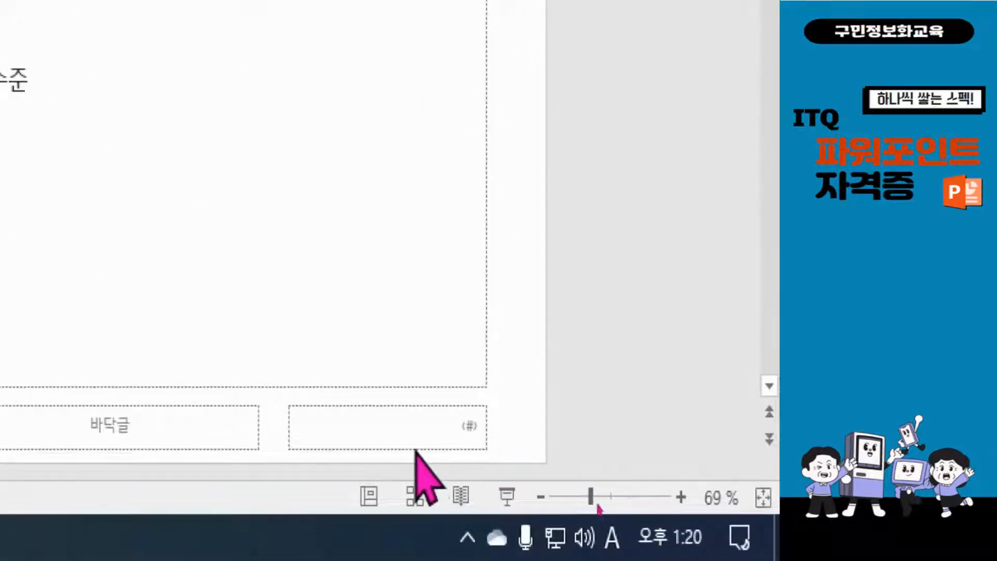
Set the slide master's slide number placeholder to font size 16 and black font color
key("Hangul")
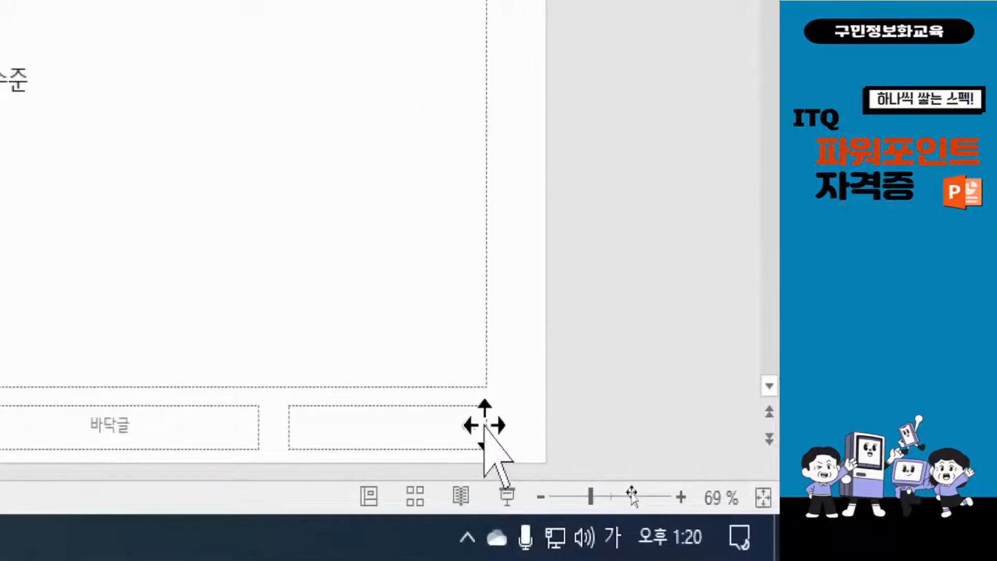
left_click(487, 427)
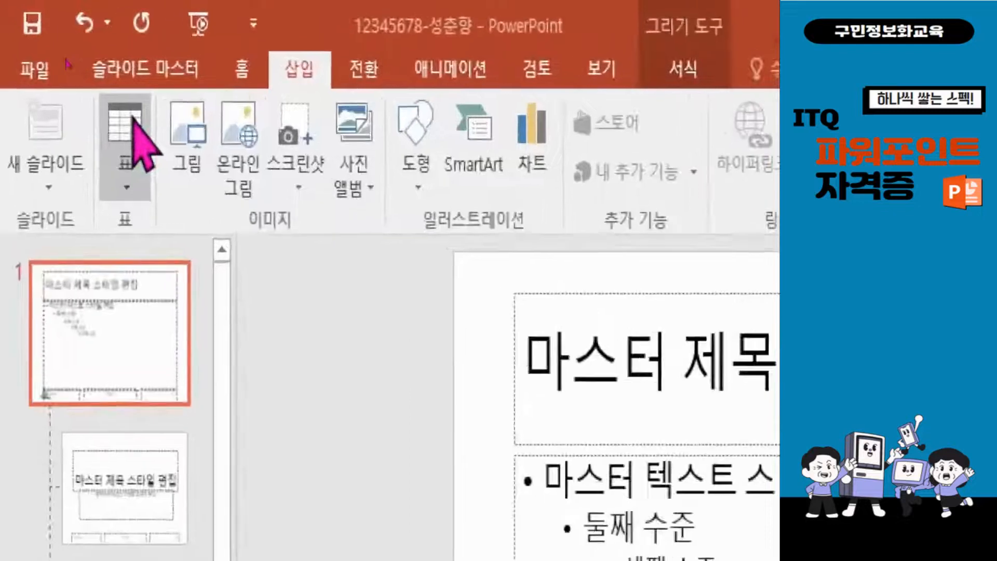
left_click(240, 65)
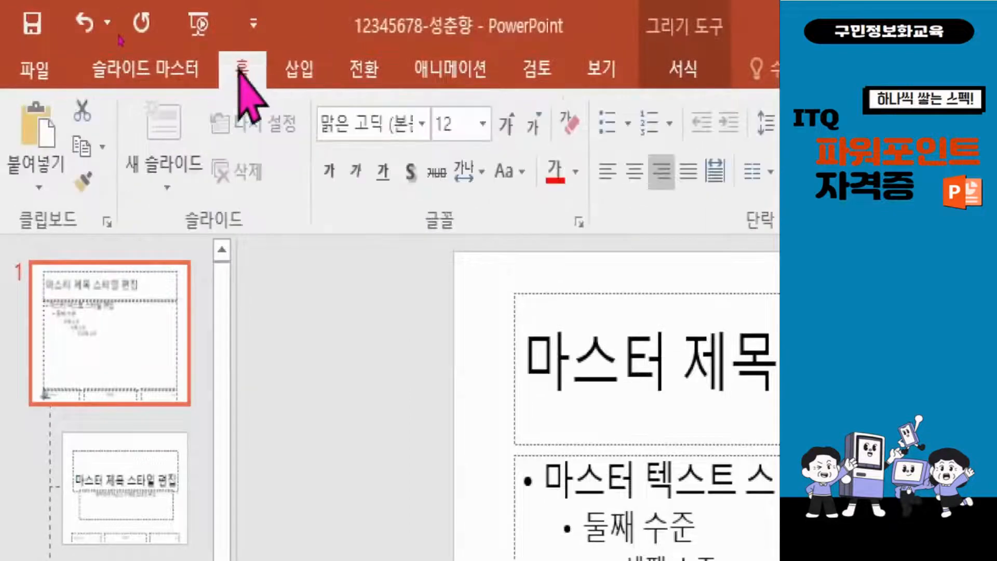
left_click(510, 127)
left_click(510, 127)
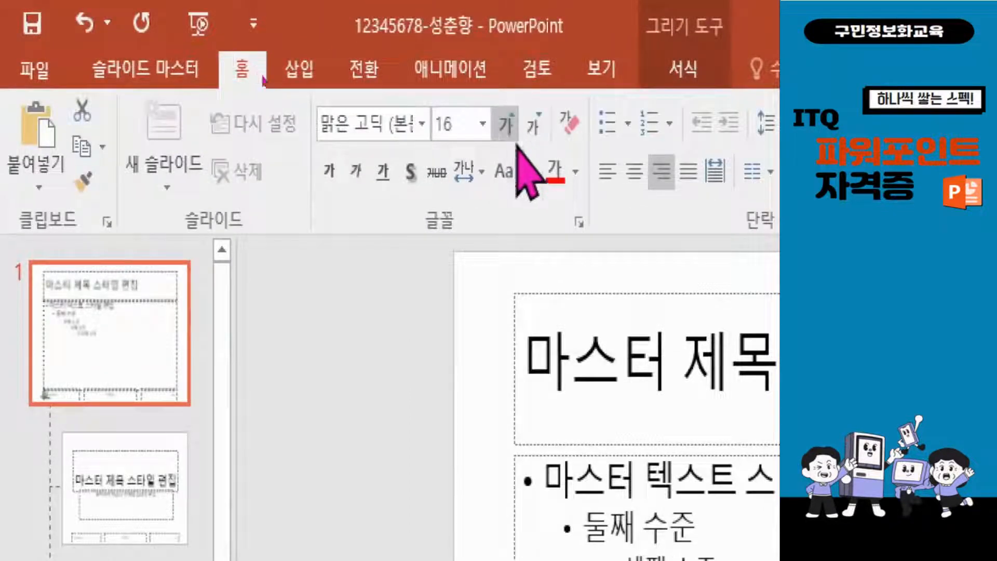
left_click(576, 172)
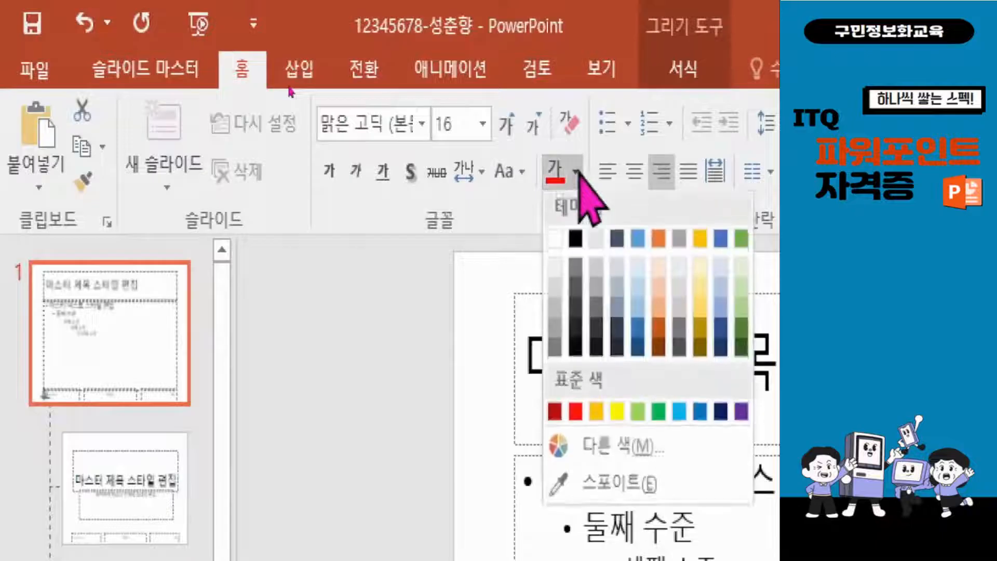
left_click(574, 243)
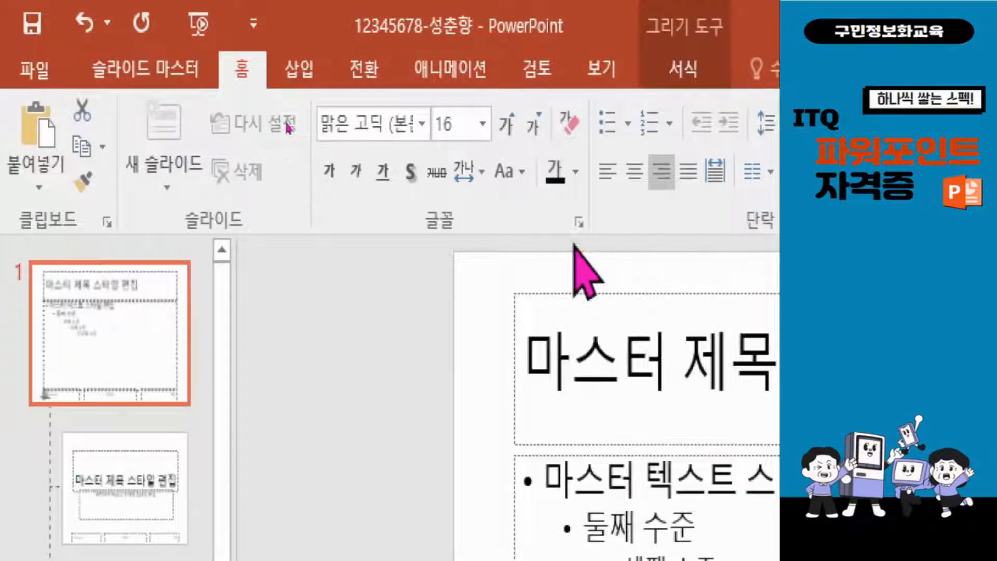
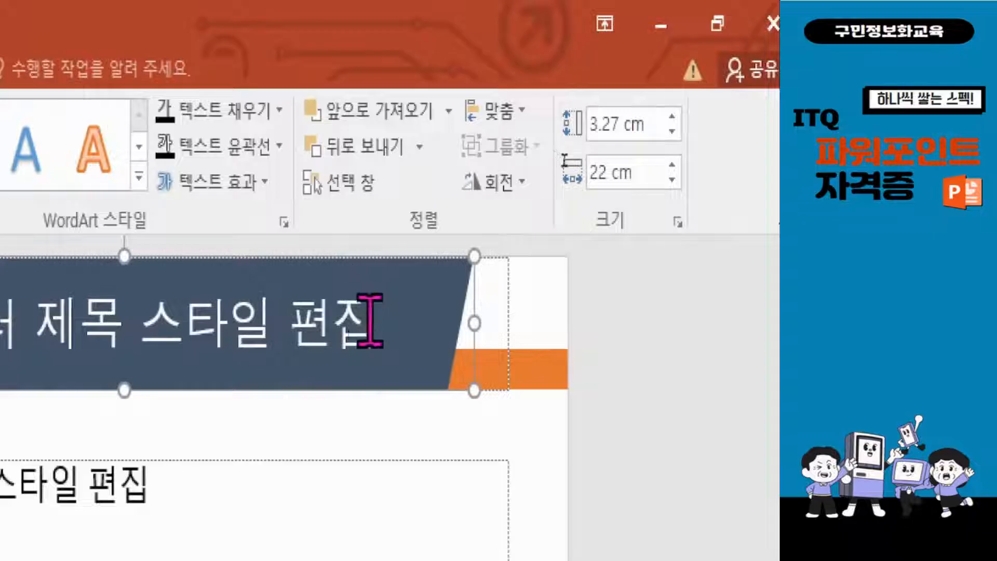
Center the title shape horizontally on the slide master using the align-to-slide option
left_click(527, 115)
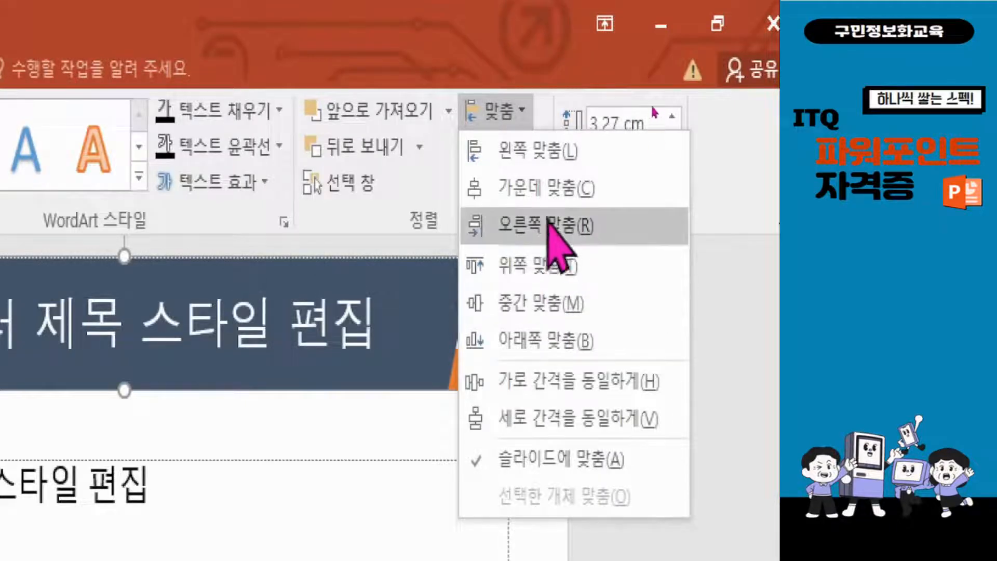
left_click(562, 194)
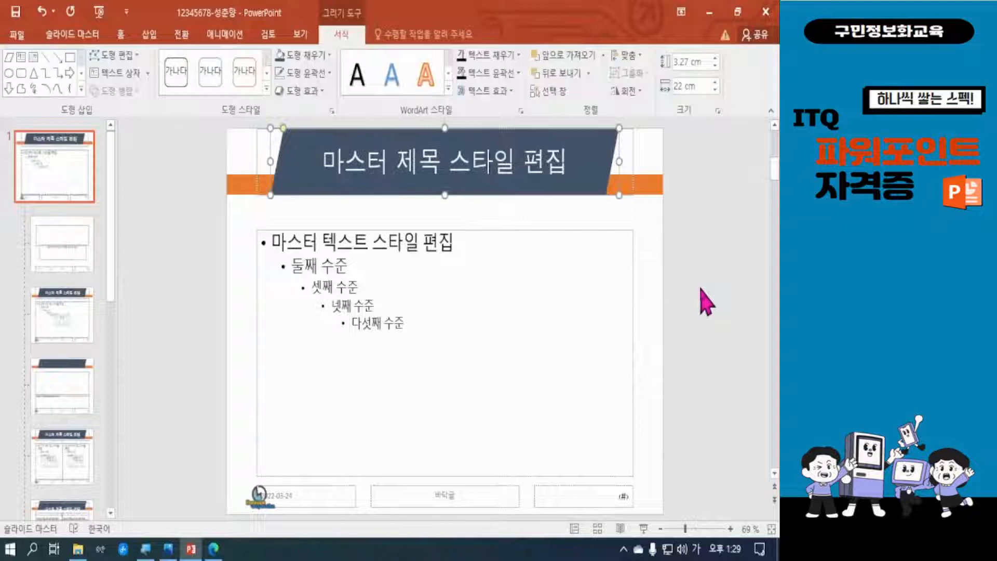
left_click(701, 290)
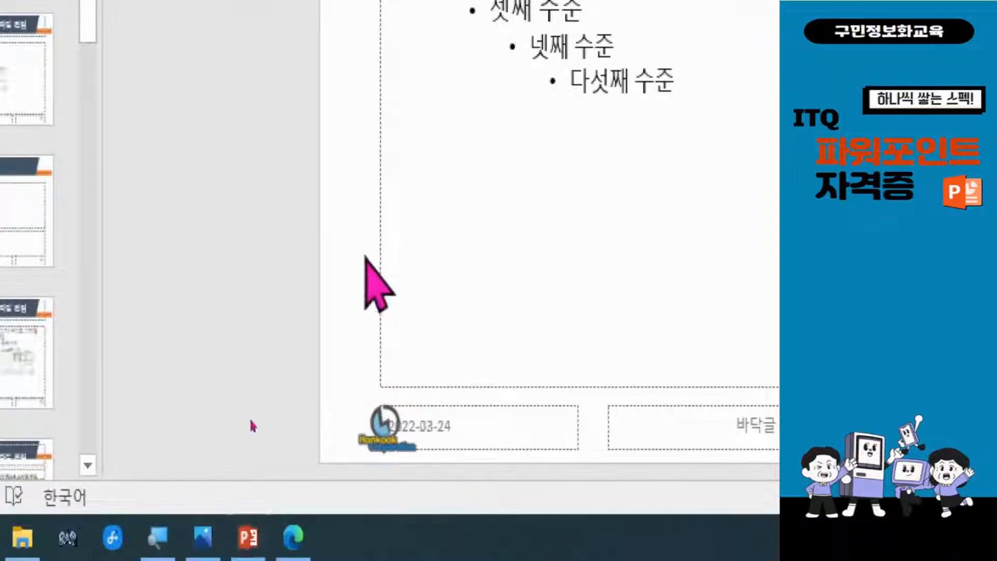
Copy the logo from the slide master and close the master view
left_click(388, 427)
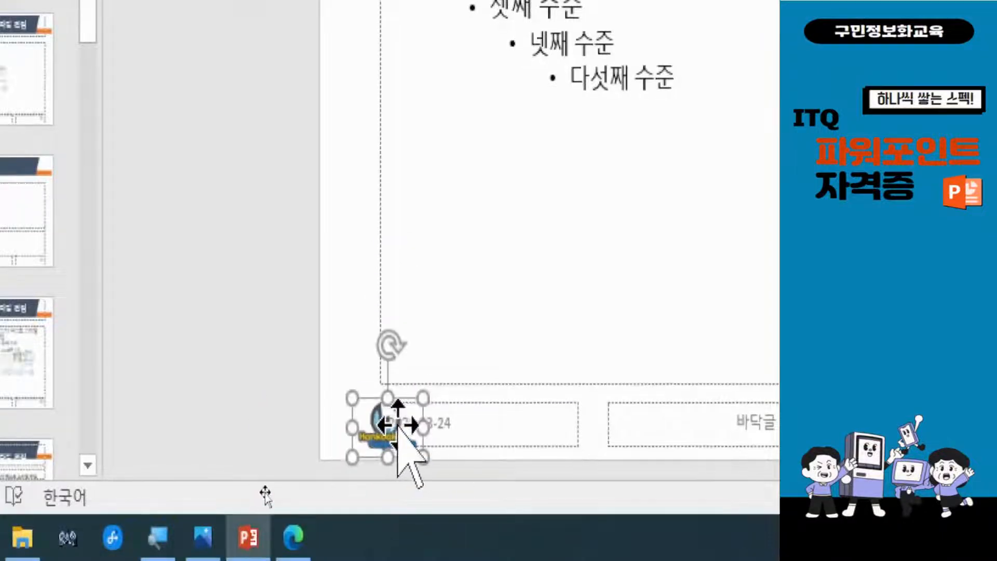
right_click(399, 429)
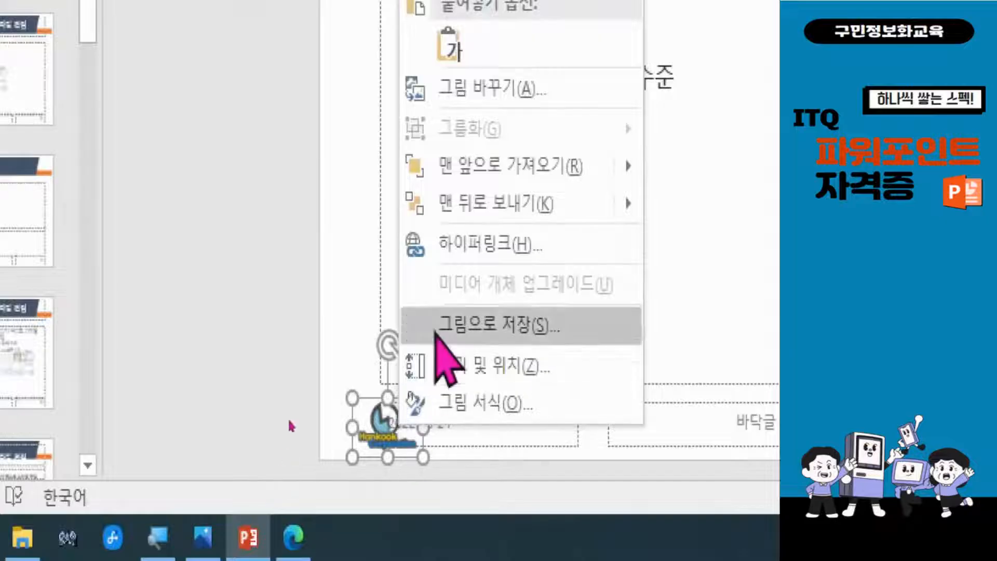
left_click(499, 85)
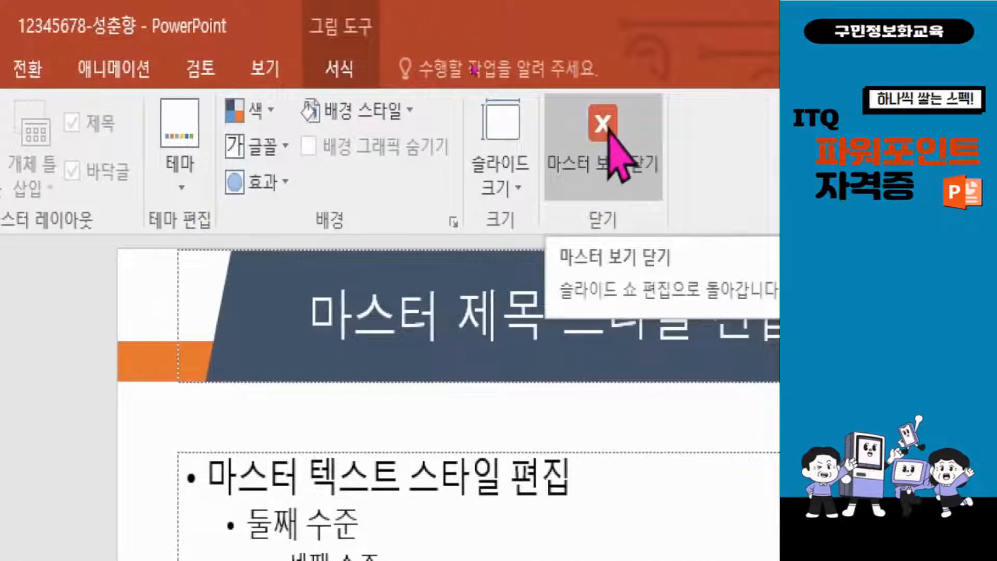
left_click(610, 151)
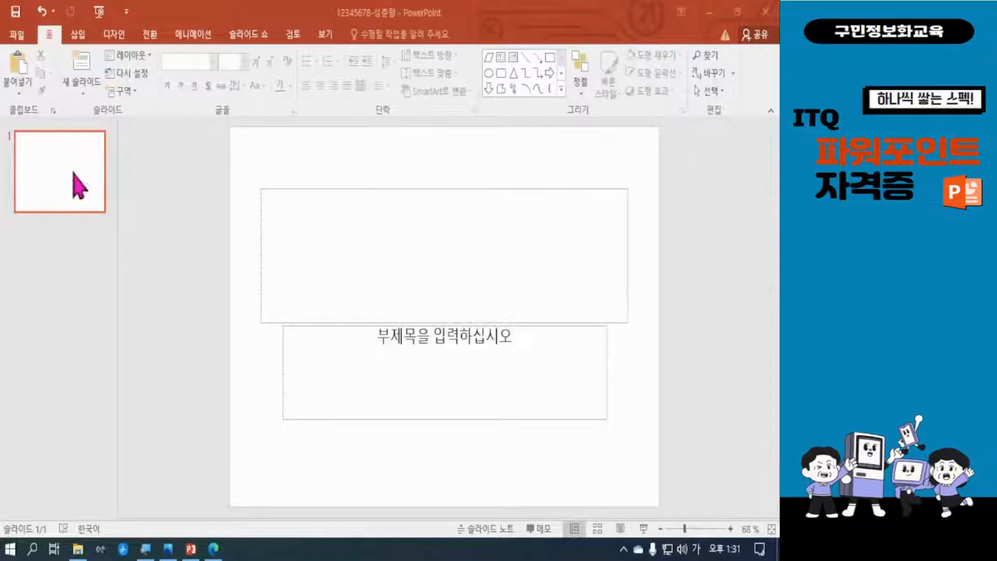
Add five new content slides after the title slide so the presentation has six slides
left_click(42, 179)
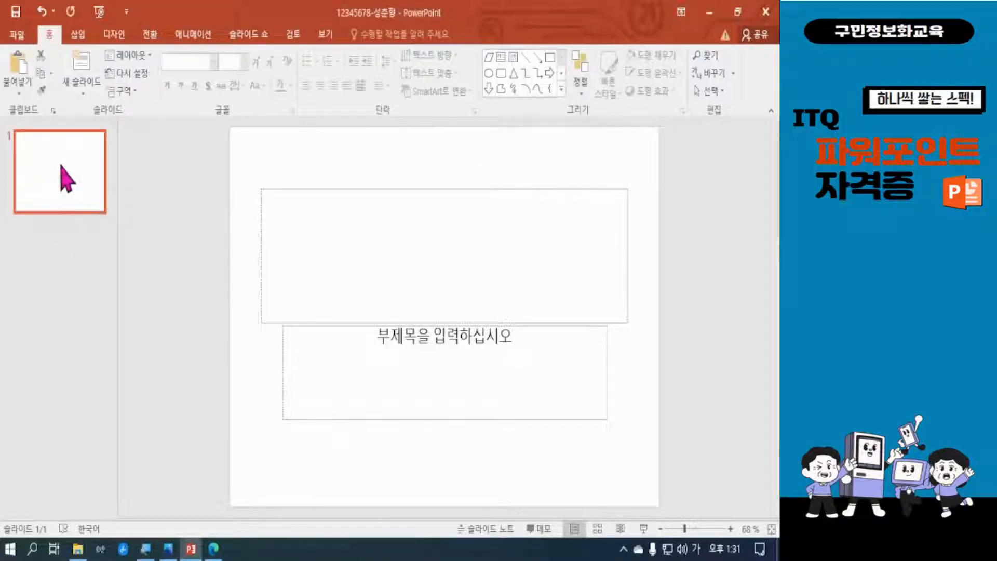
key("Return")
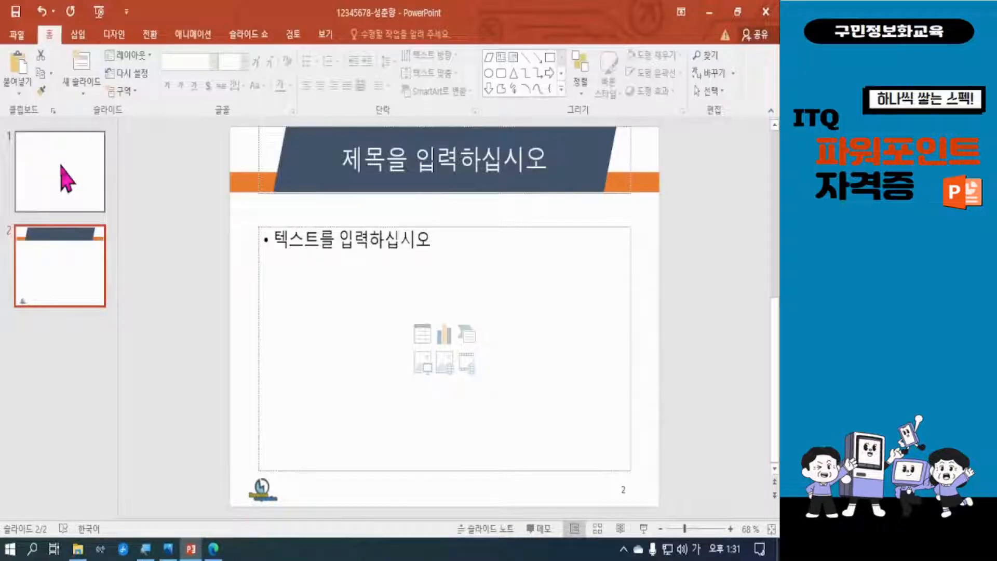
key("ctrl+m")
key("ctrl+m")
key("ctrl+m")
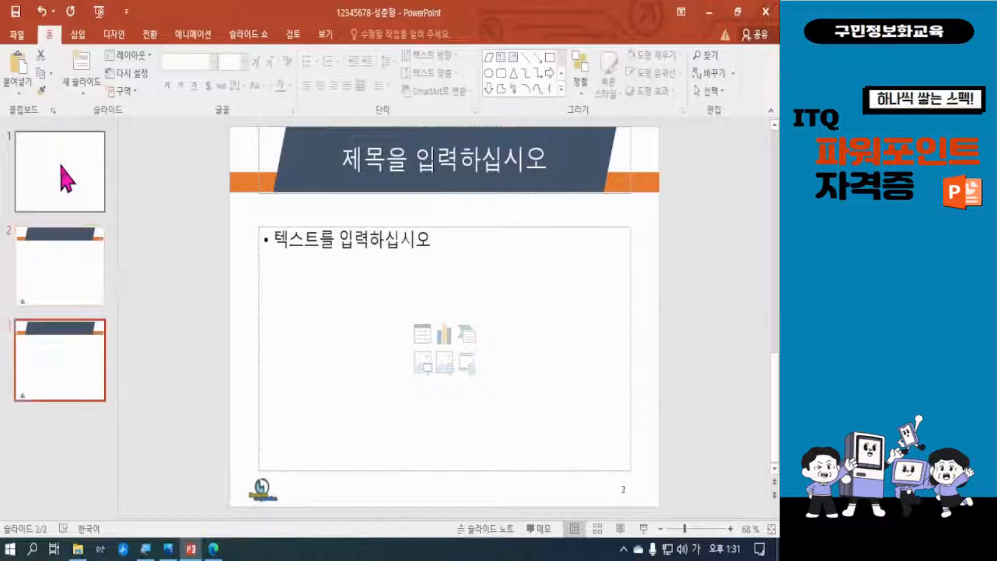
key("ctrl+m")
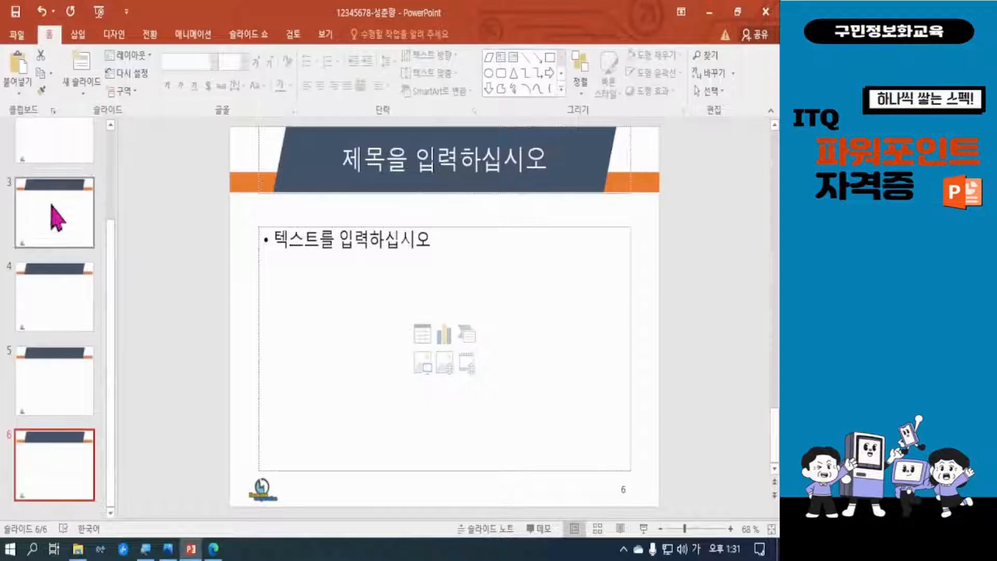
scroll(59, 279, "up", 3)
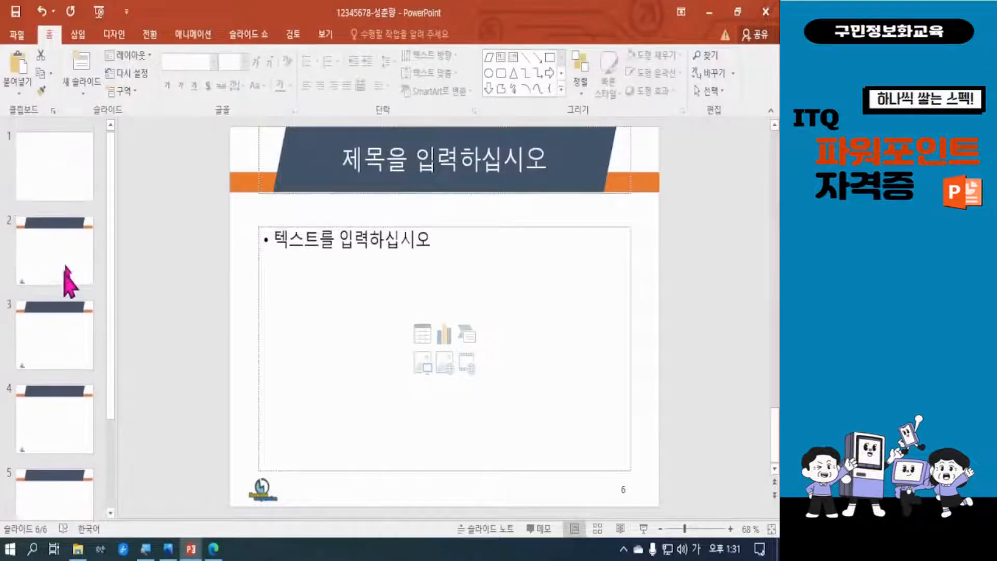
Save the presentation and delete both the title and subtitle placeholders from slide 1
left_click(82, 170)
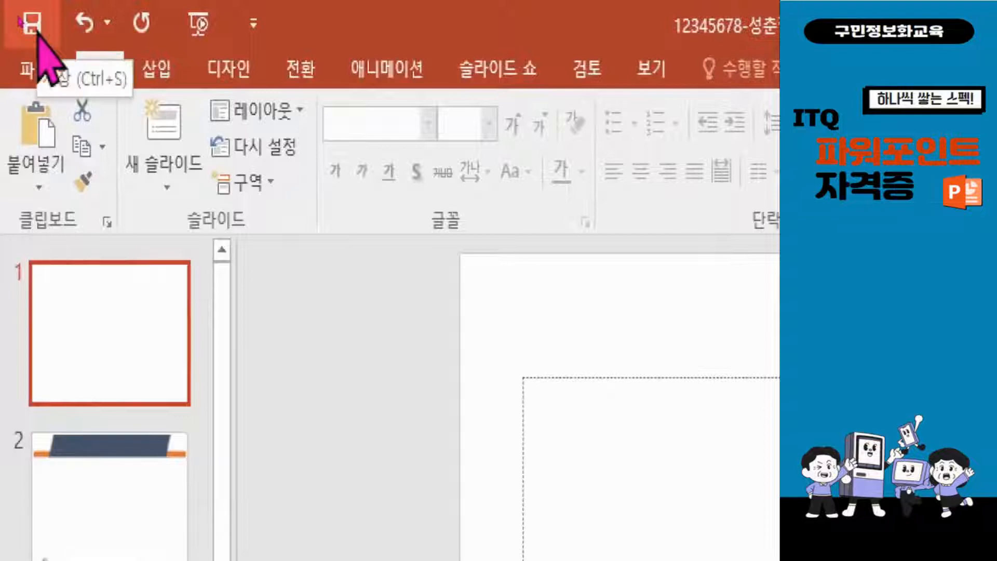
left_click(32, 24)
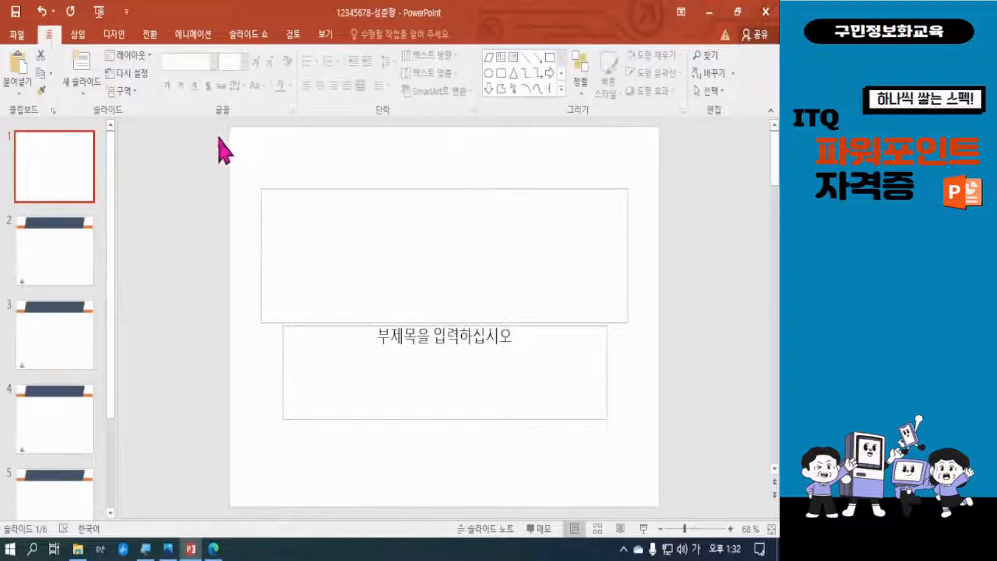
mouse_move(219, 136)
left_mouse_down()
mouse_move(395, 337)
mouse_move(712, 483)
left_mouse_up()
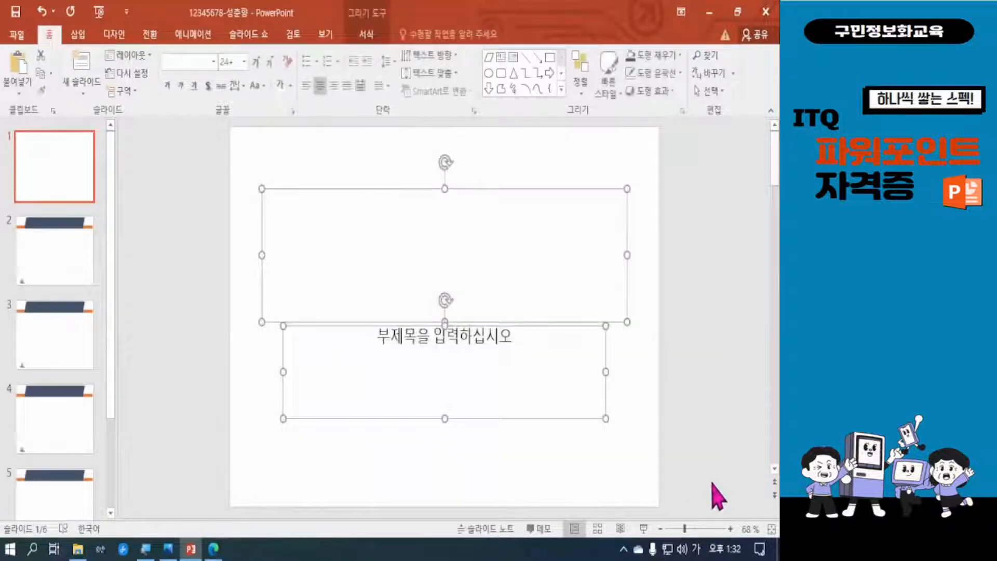
key("Delete")
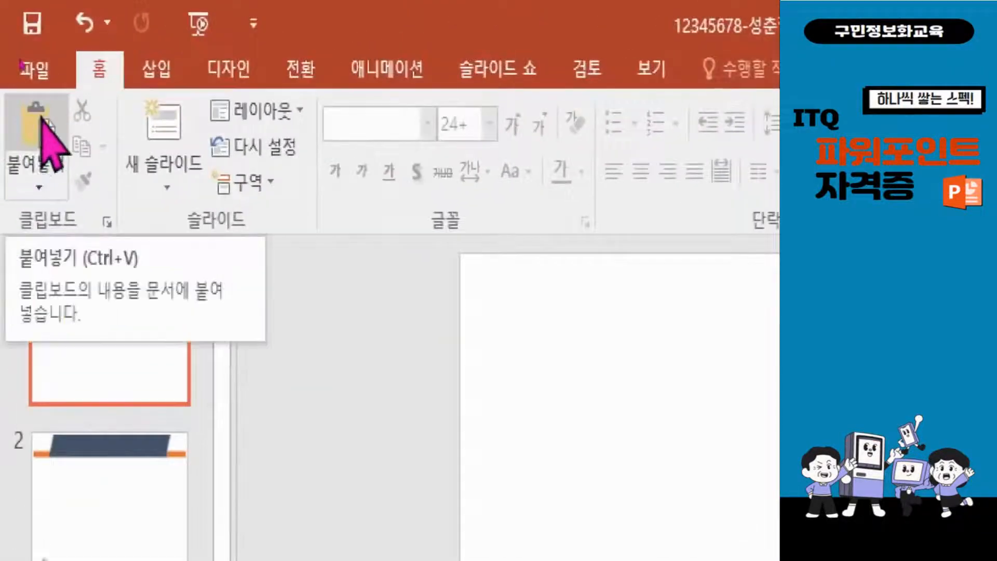
Paste the copied logo onto slide 1 and position it in the slide's upper-left corner
left_click(37, 119)
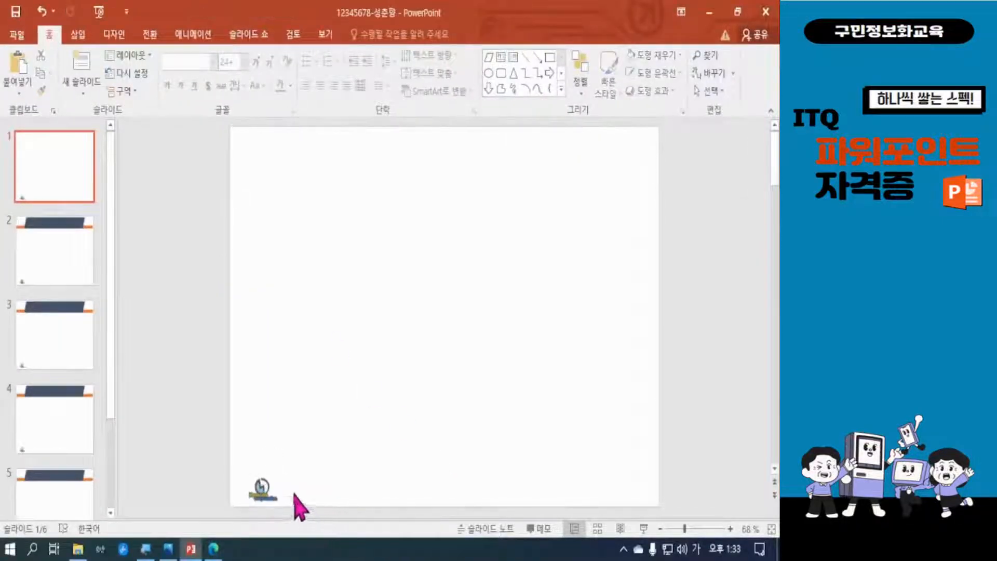
left_click_drag(260, 485, 283, 174)
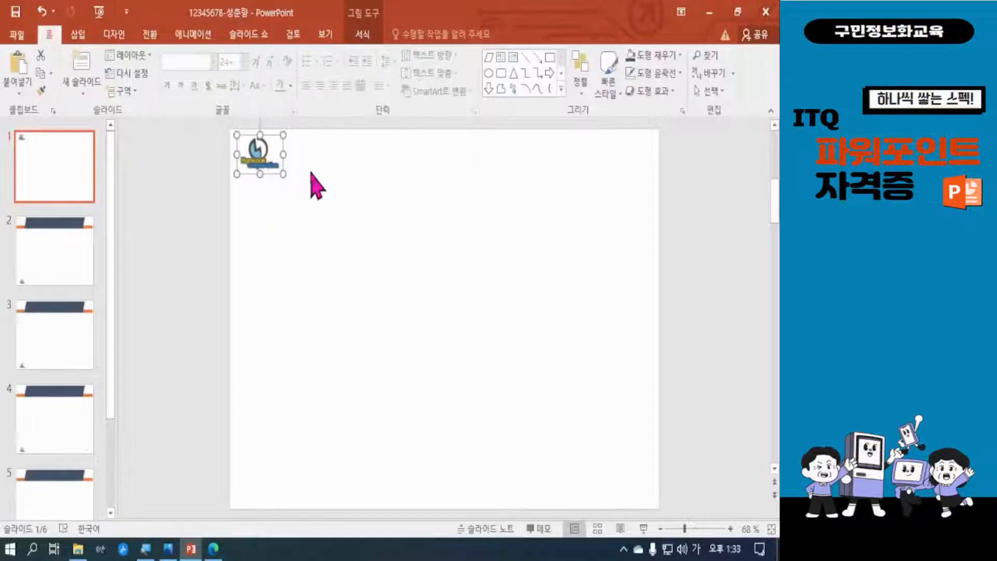
key("ctrl+z")
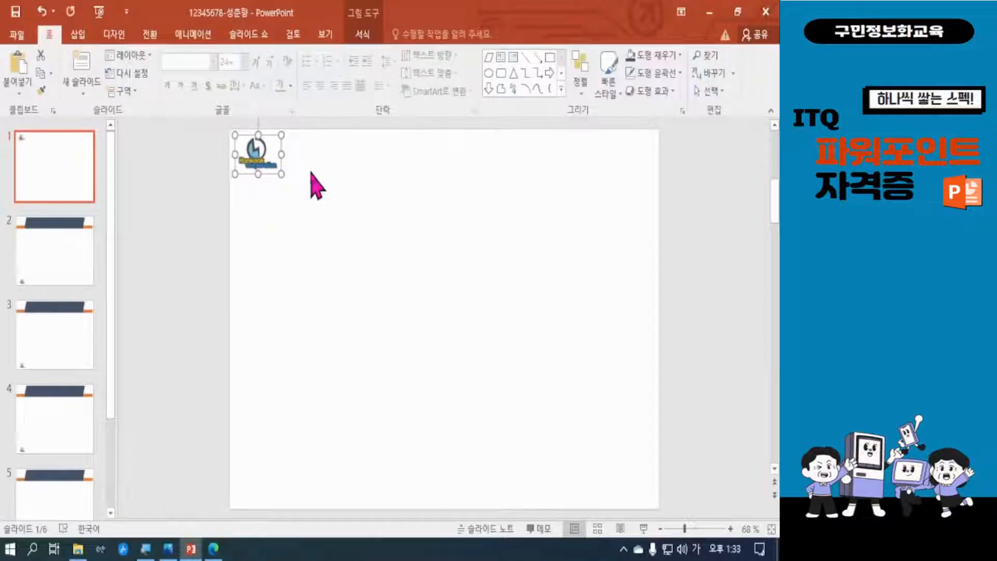
key("ctrl+z")
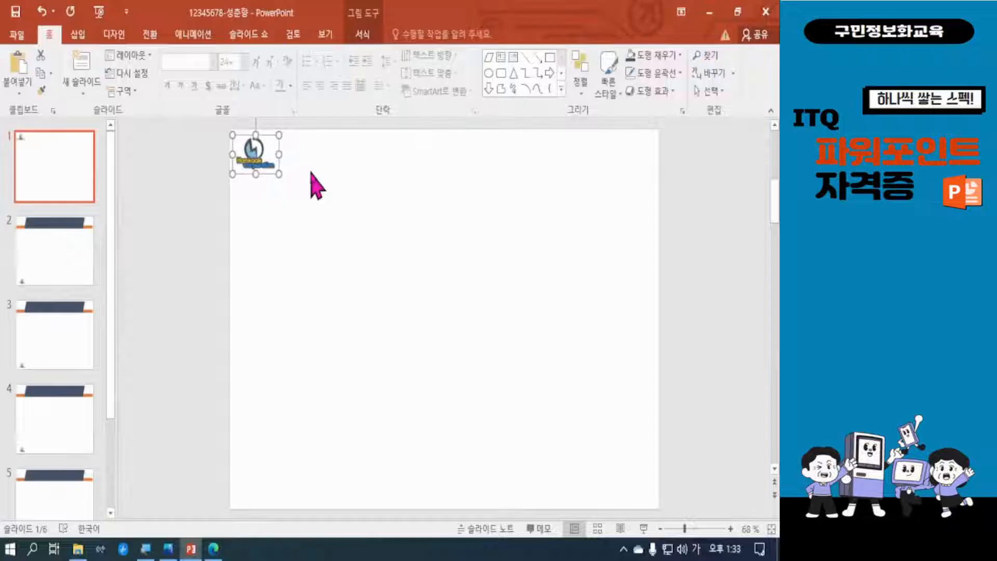
key("ctrl+z")
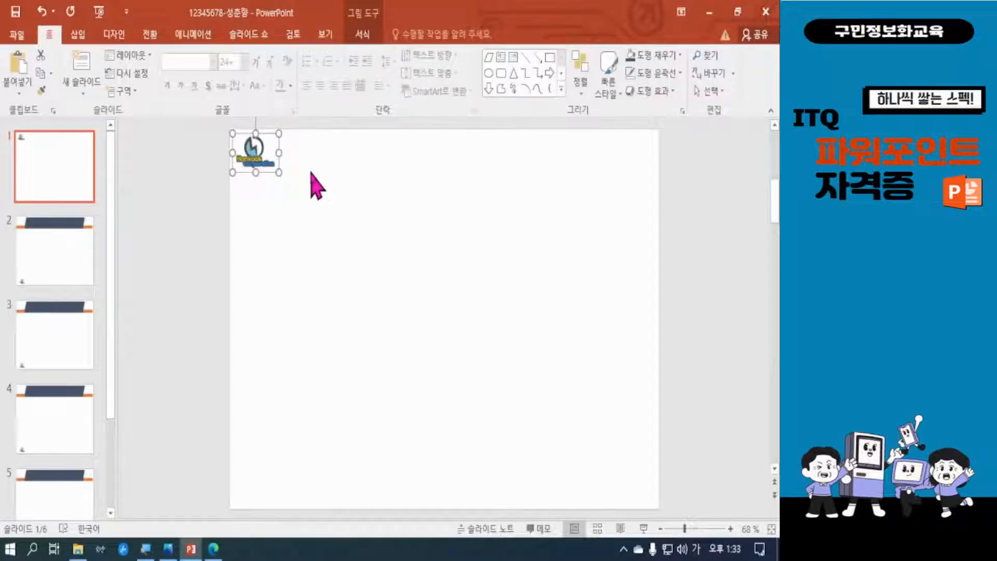
key("ctrl+z")
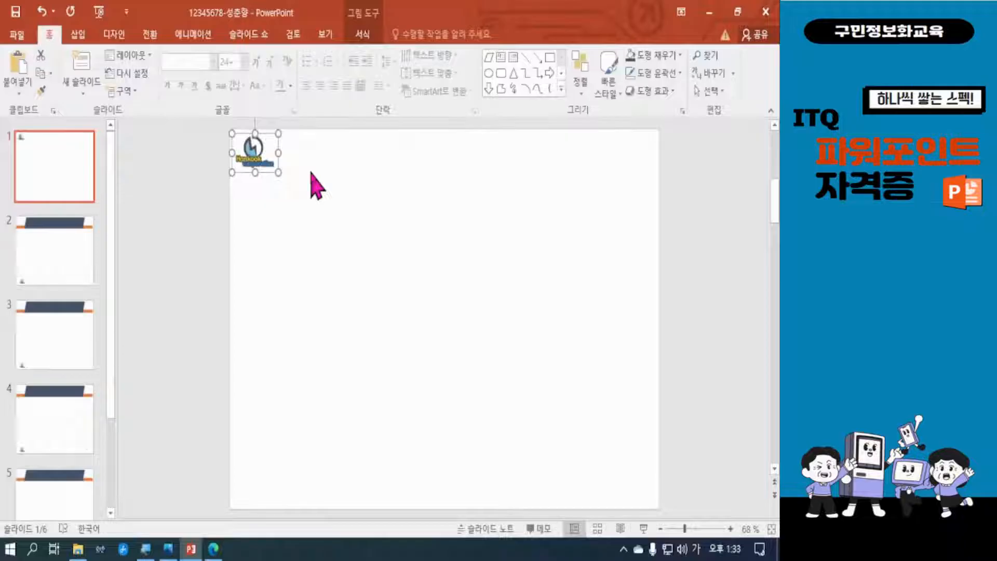
left_click(335, 175)
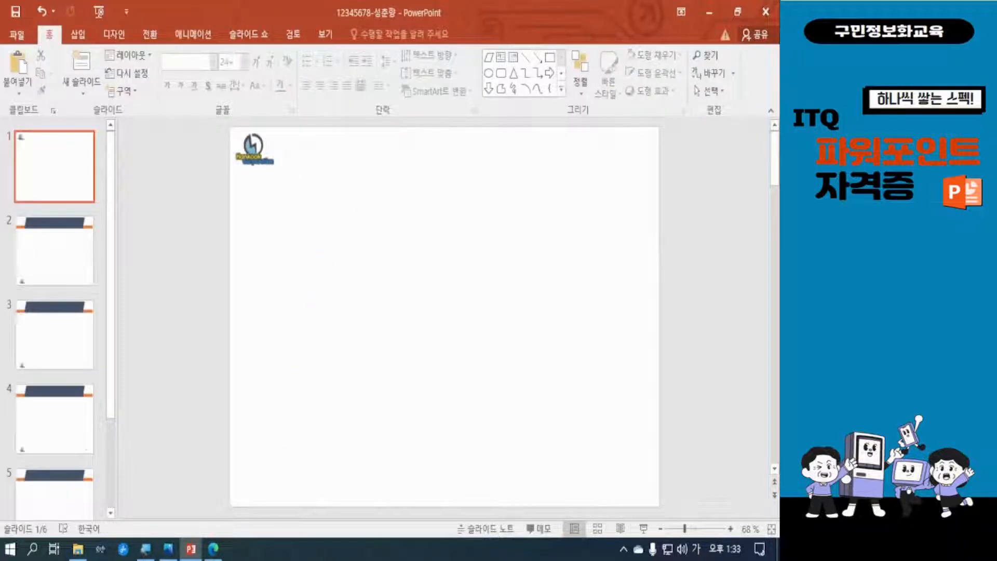
Switch to the exam PDF in Edge, read the slide 1 cover design requirements, and return to PowerPoint
left_click(213, 549)
scroll(343, 307, "up", 5)
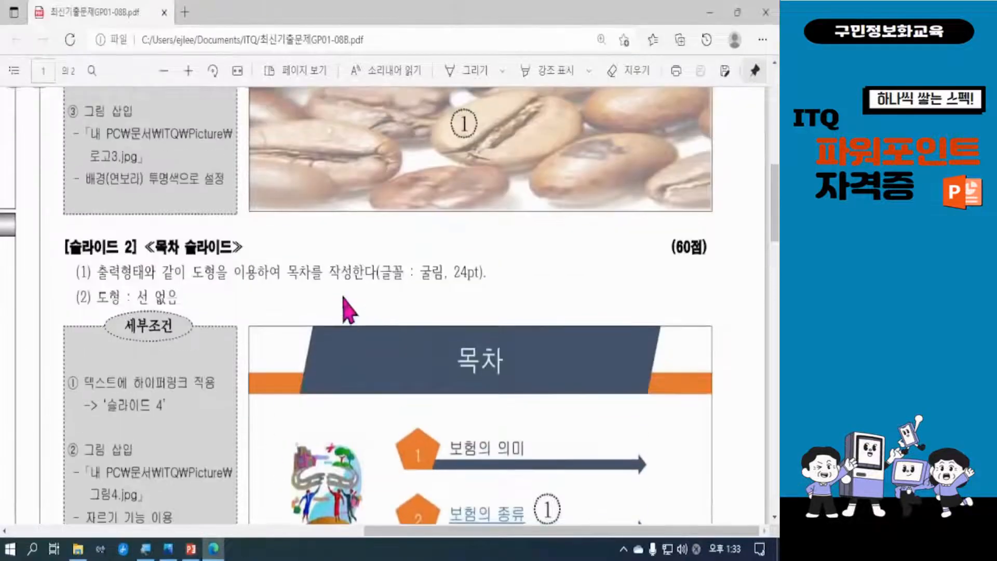
scroll(343, 307, "up", 5)
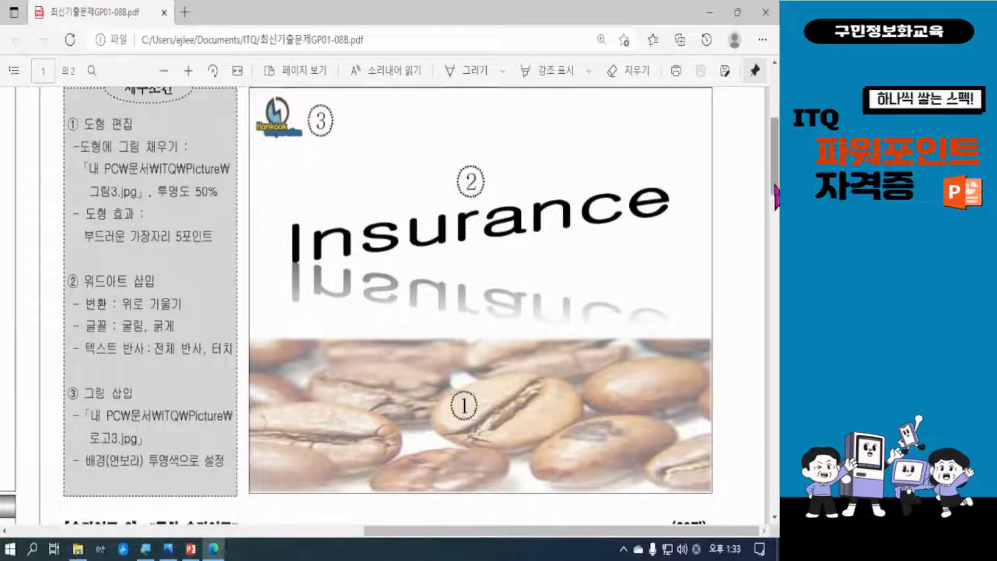
mouse_move(775, 194)
left_mouse_down()
mouse_move(775, 169)
mouse_move(776, 184)
left_mouse_up()
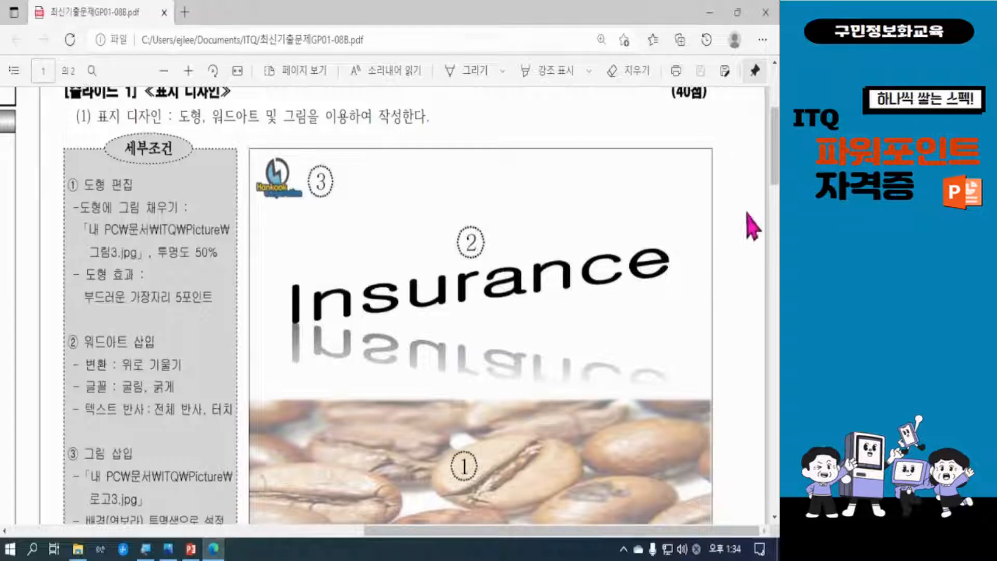
left_click_drag(774, 165, 774, 174)
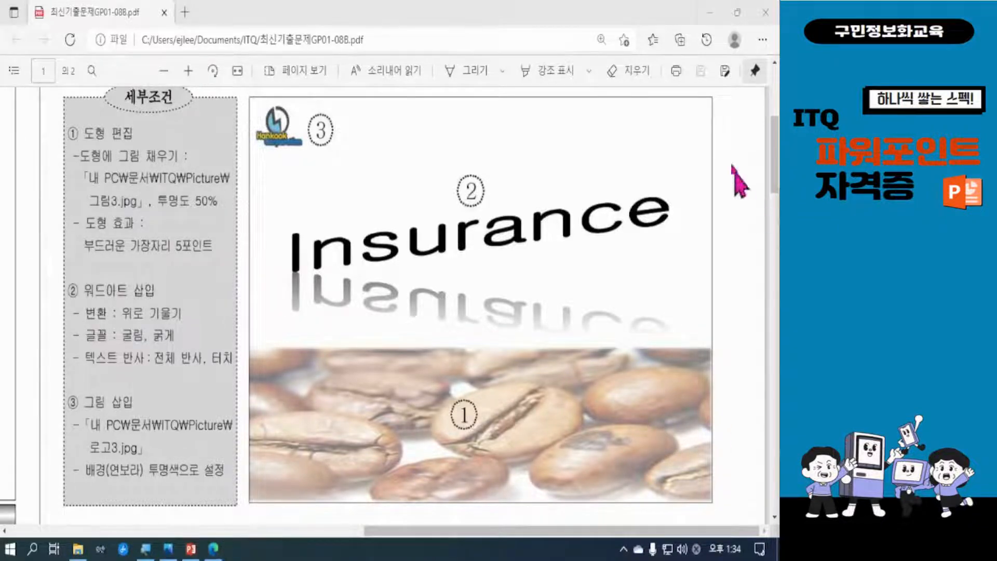
left_click(710, 13)
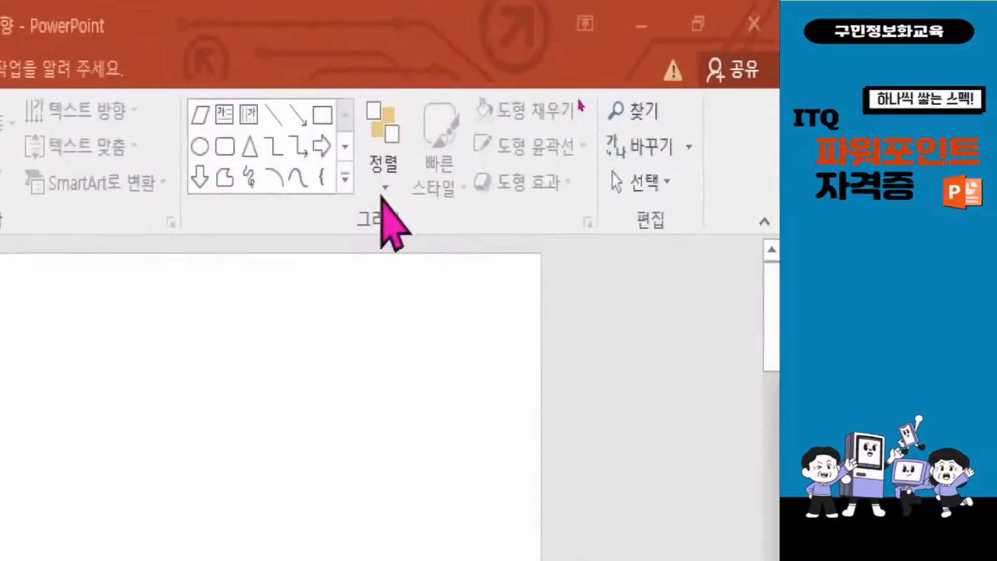
Draw a full-width rectangle across the lower part of slide 1 and check the exam PDF in Edge for its formatting
left_click(322, 116)
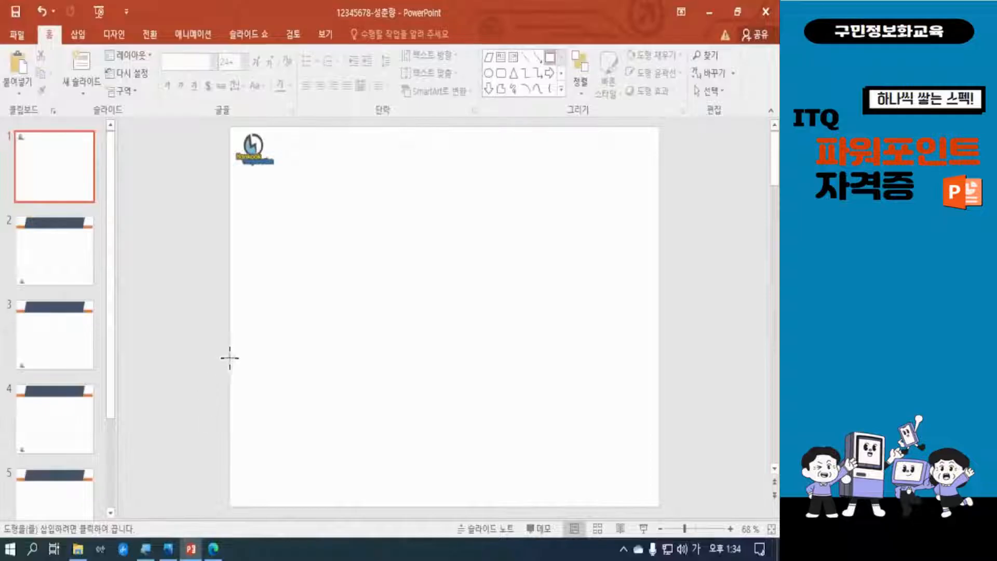
left_click_drag(230, 357, 659, 504)
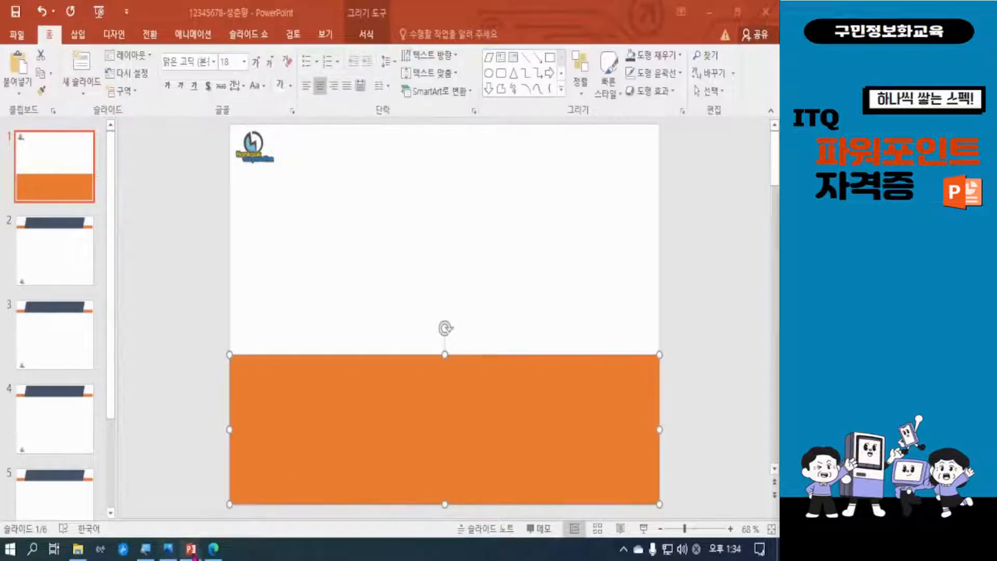
left_click(214, 549)
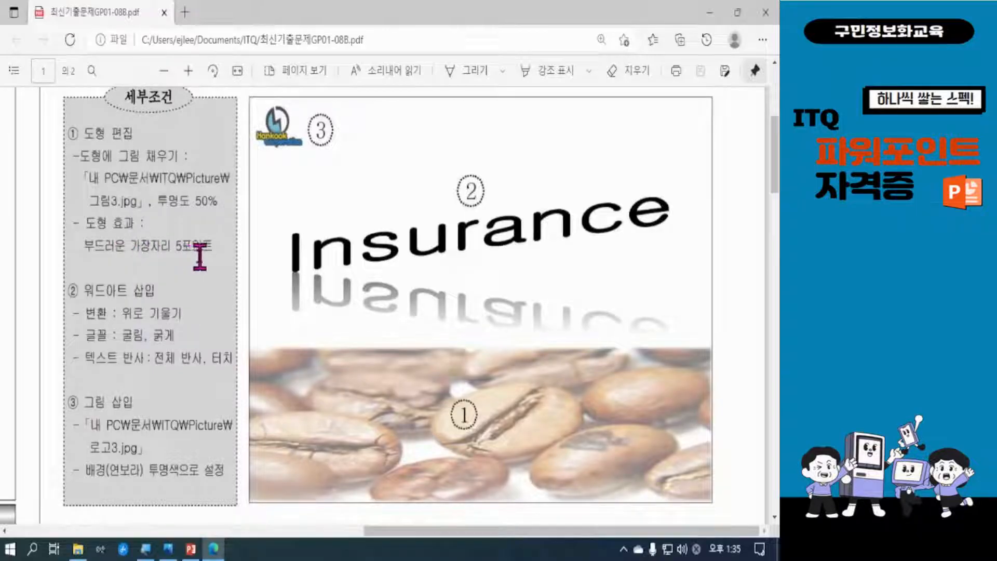
left_click(711, 14)
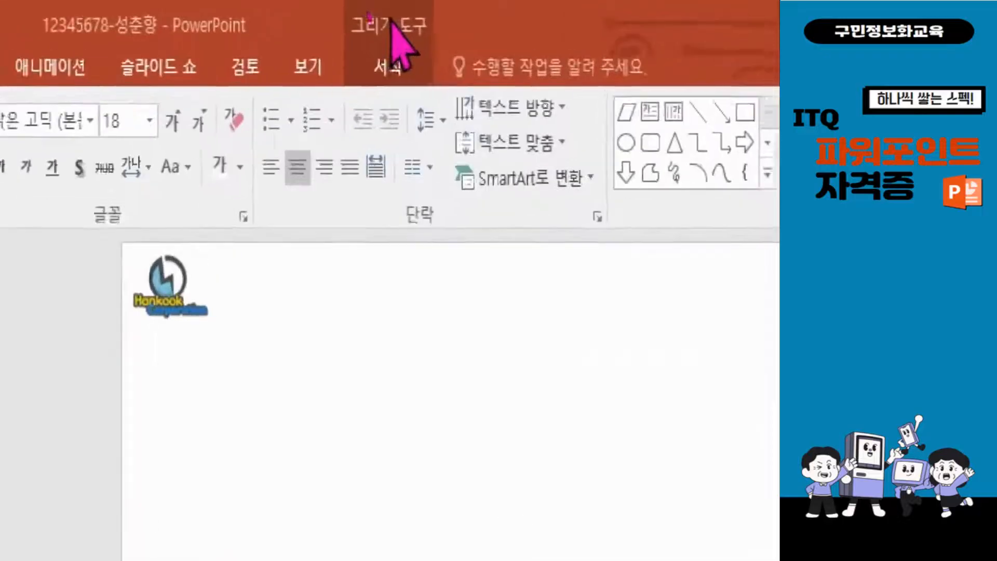
Fill the rectangle on slide 1 with the picture 그림3 from the ITQ Picture folder
left_click(399, 64)
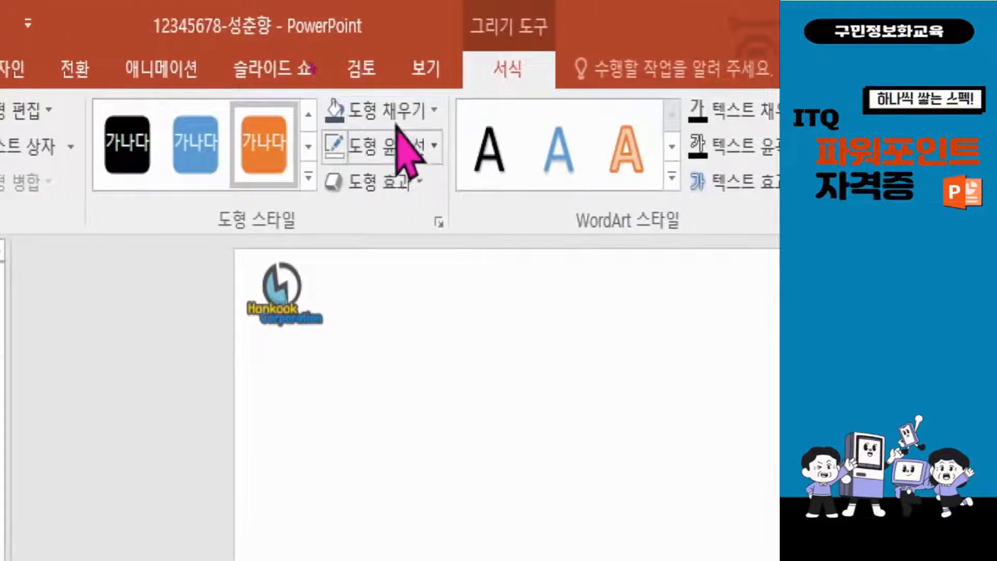
left_click(396, 111)
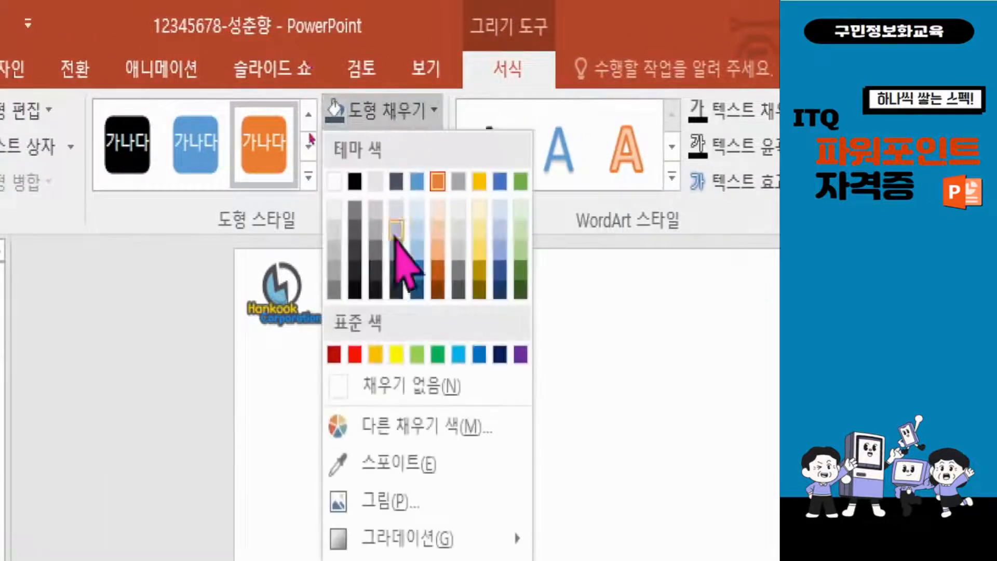
left_click(393, 504)
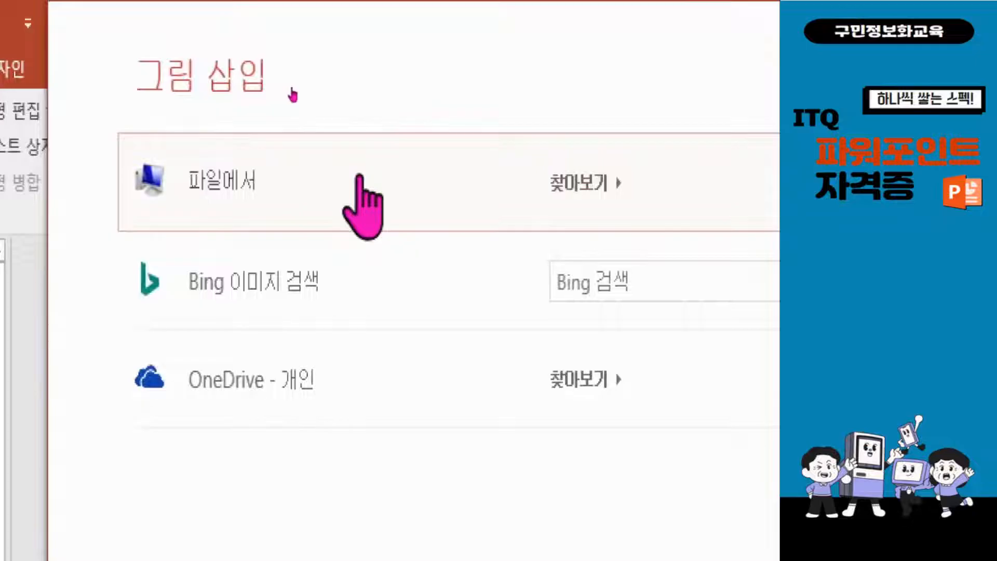
left_click(418, 181)
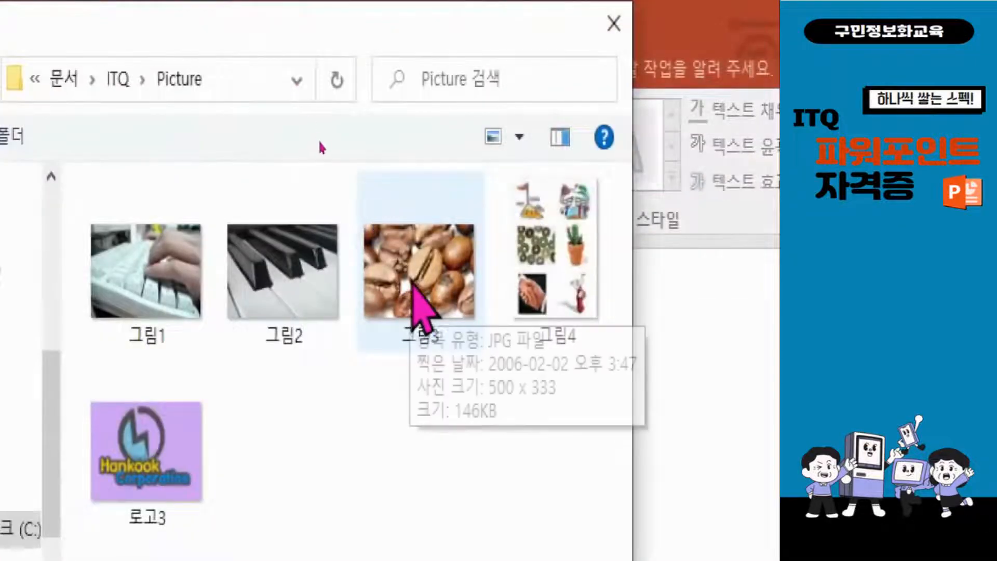
left_click(417, 287)
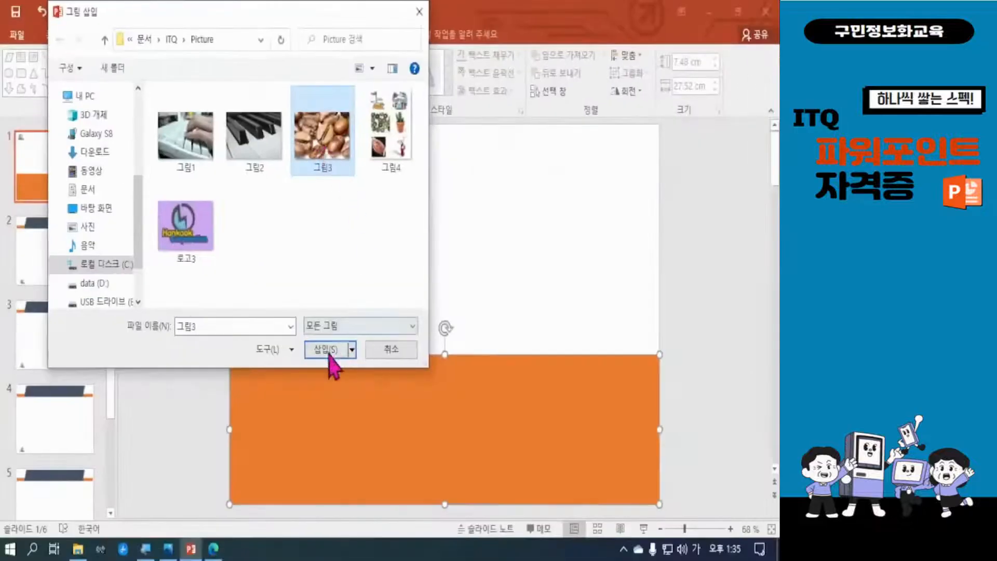
left_click(328, 350)
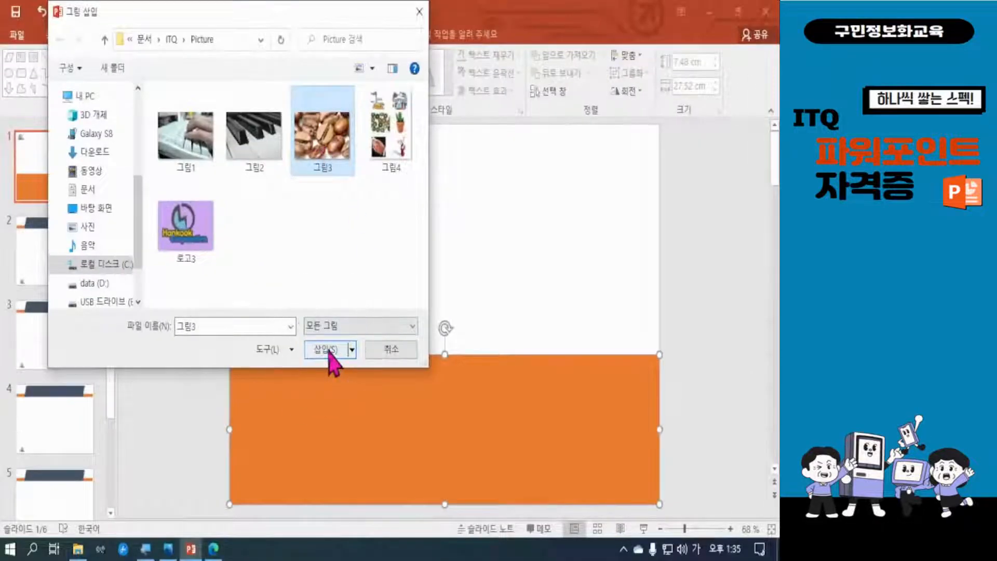
left_click(329, 350)
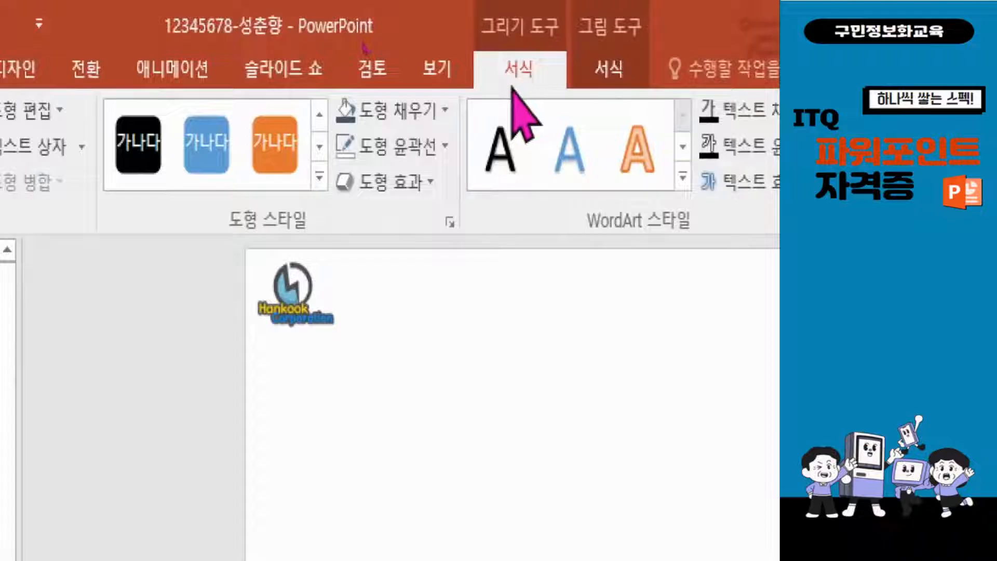
Apply a 5-point soft edge effect to the picture-filled rectangle and deselect it
left_click(400, 189)
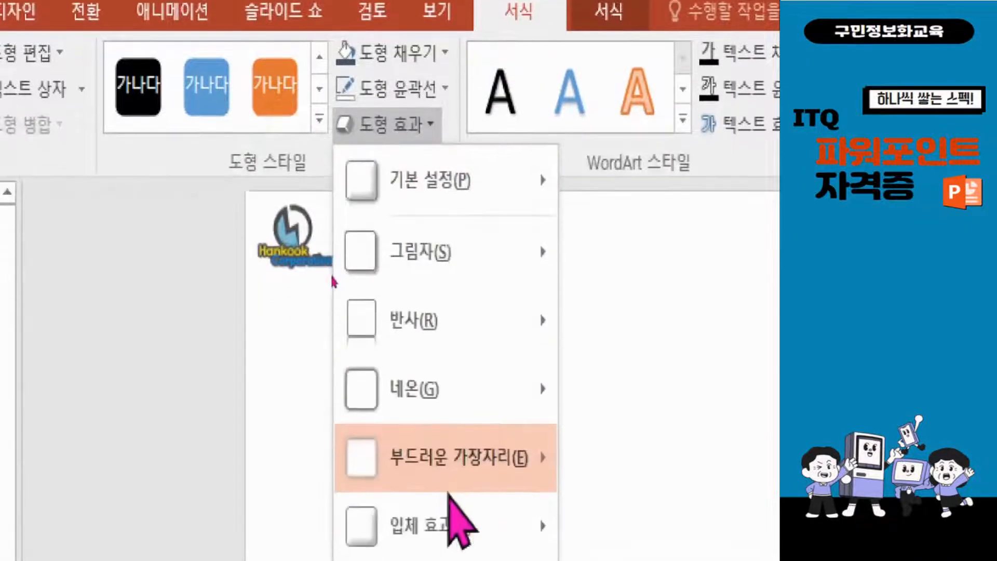
mouse_move(458, 540)
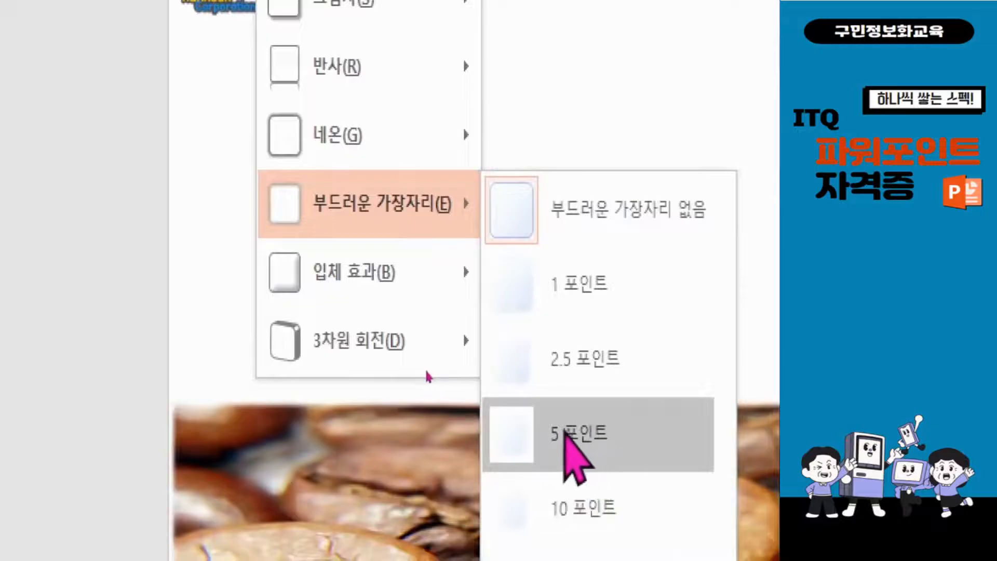
left_click(572, 436)
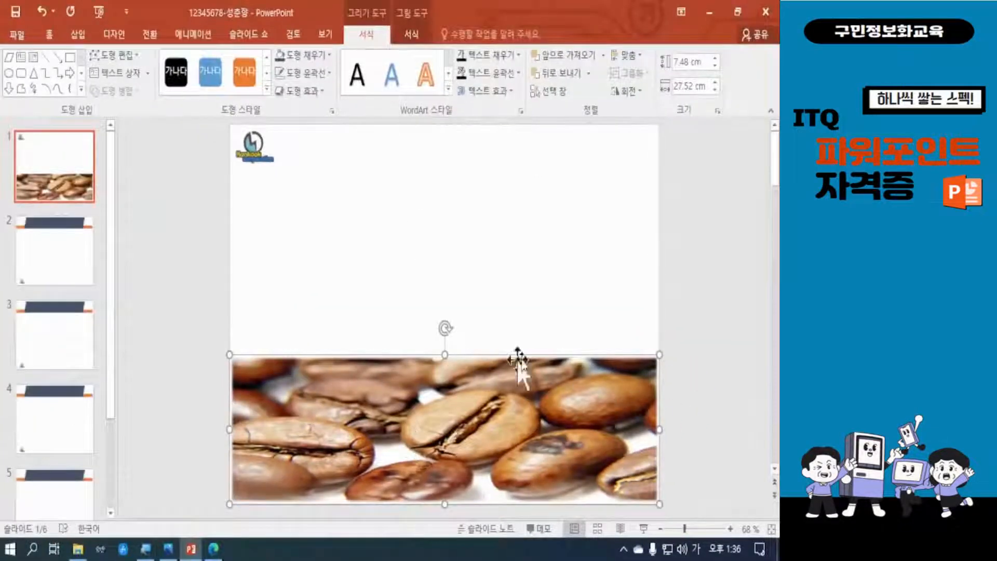
left_click(686, 338)
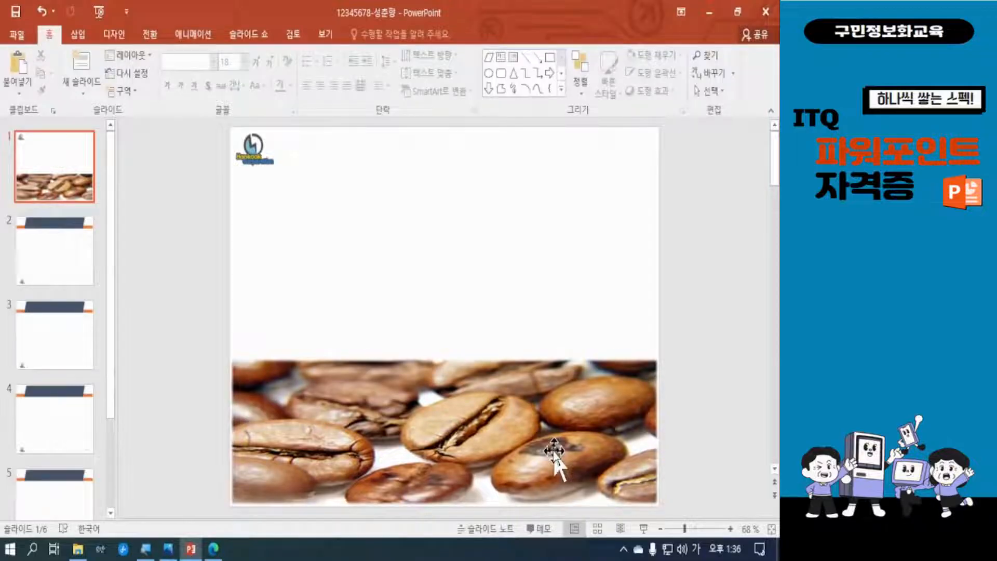
Select the rectangle and examine the correction, color and artistic effect presets for its picture fill
left_click(501, 432)
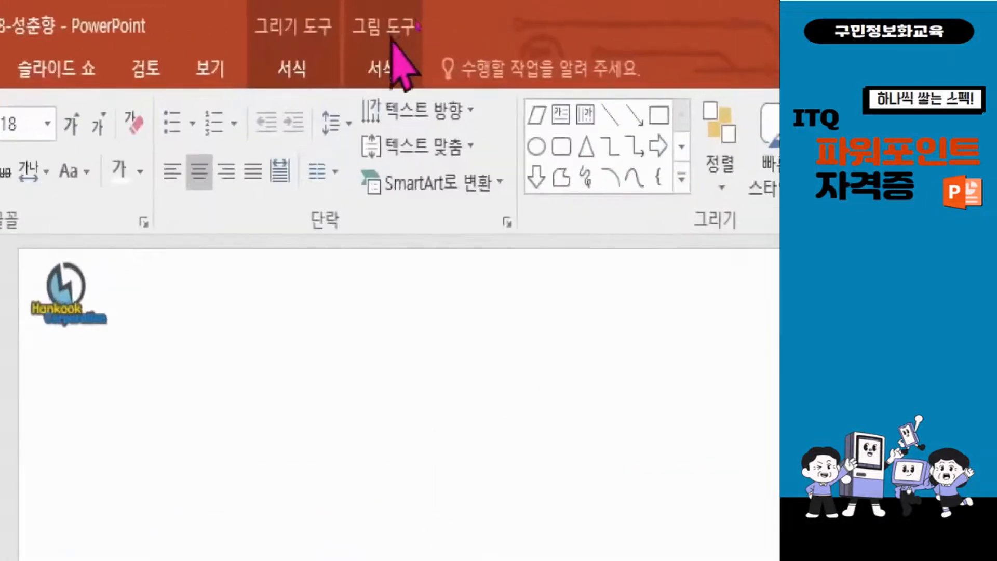
left_click(394, 68)
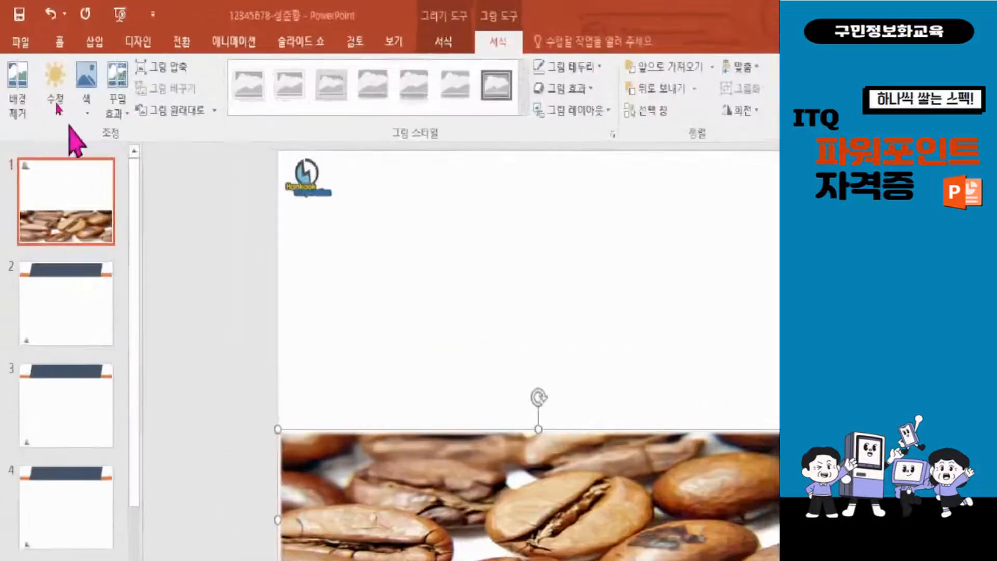
left_click(57, 111)
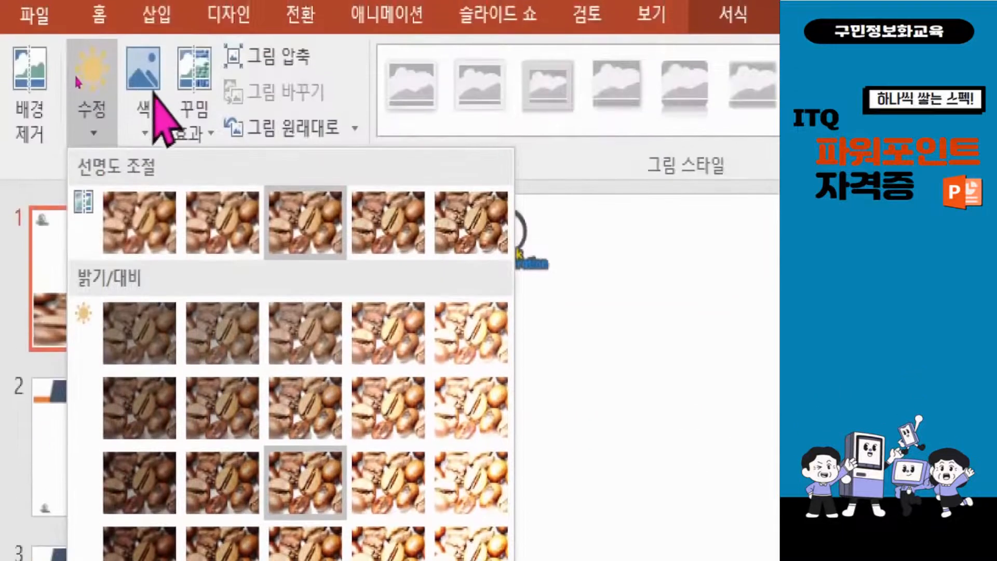
left_click(147, 83)
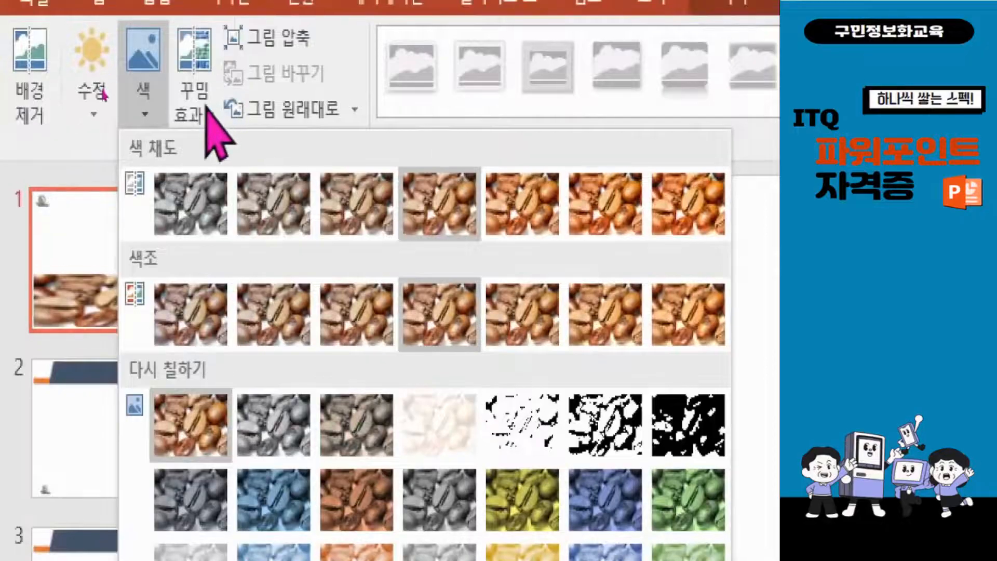
left_click(194, 50)
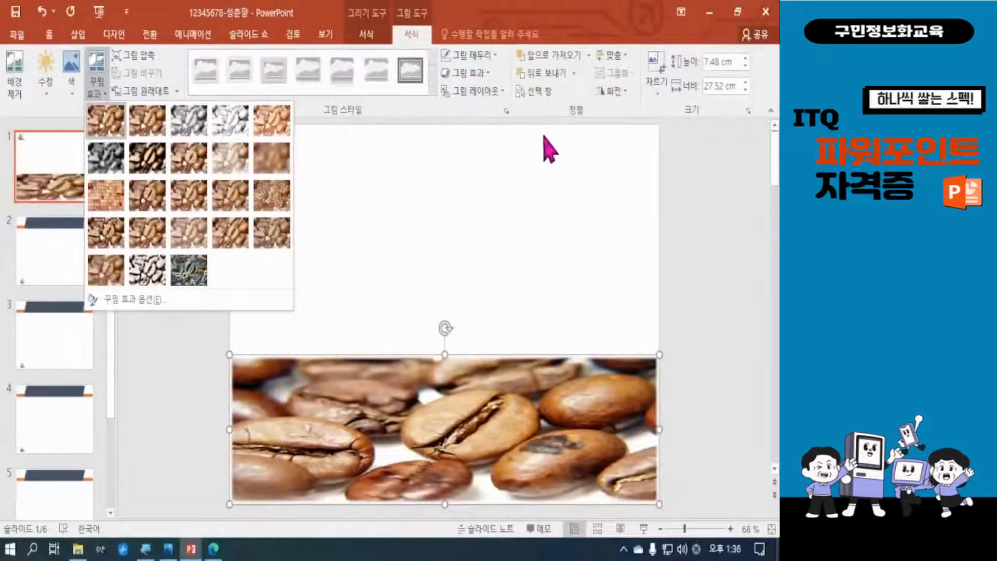
left_click(514, 162)
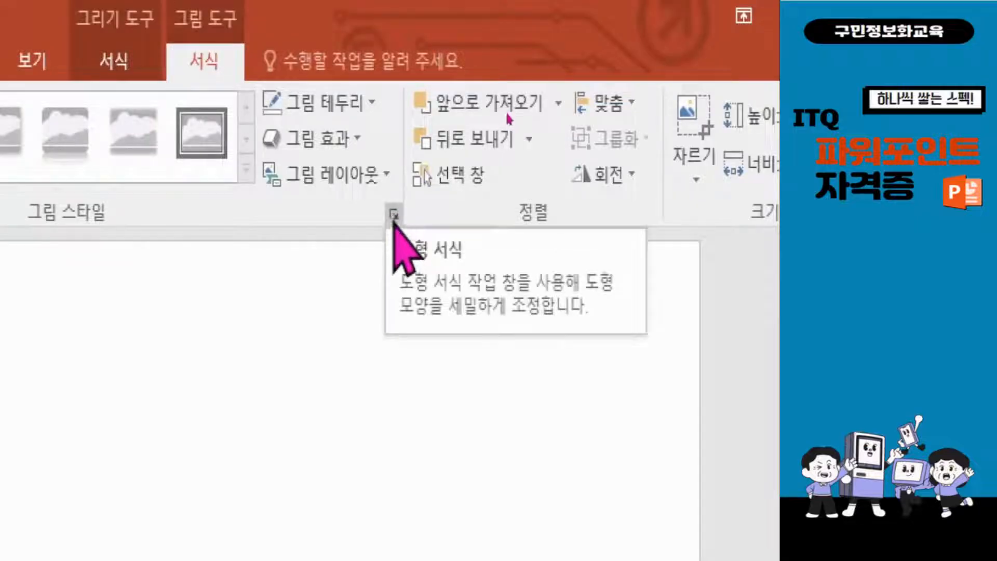
Set the transparency of the rectangle's picture fill to 50%
left_click(393, 214)
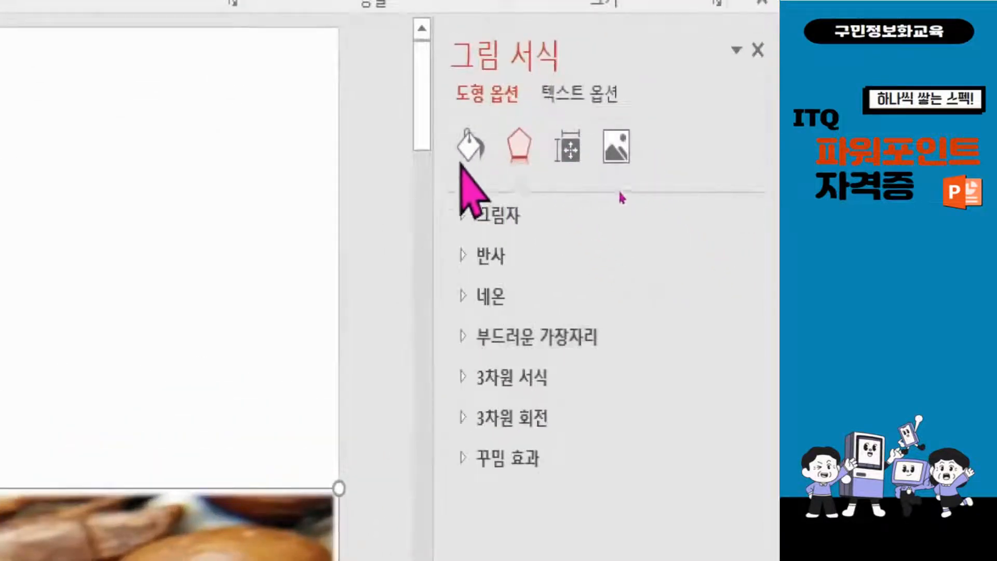
left_click(472, 147)
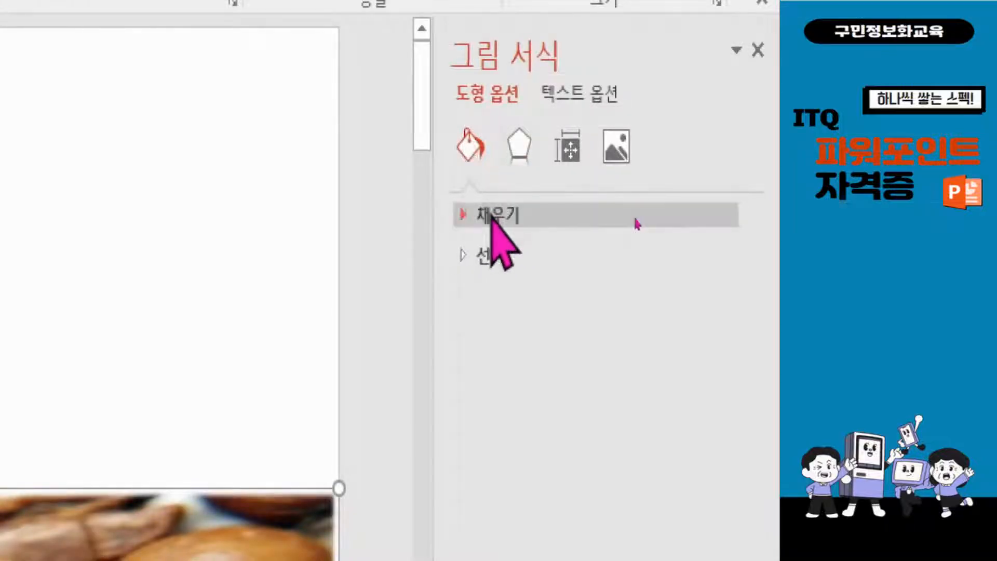
left_click(486, 215)
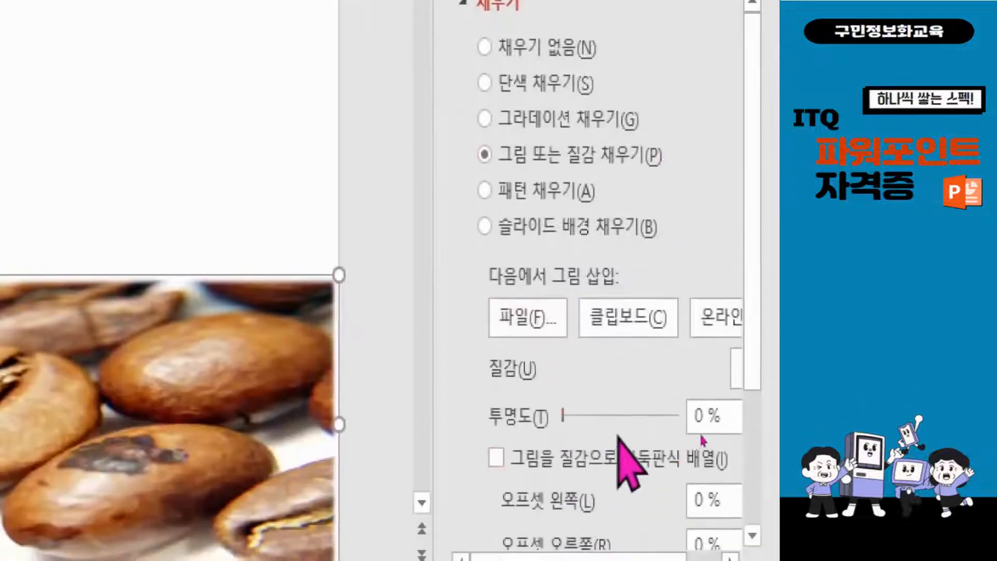
left_click_drag(563, 415, 623, 416)
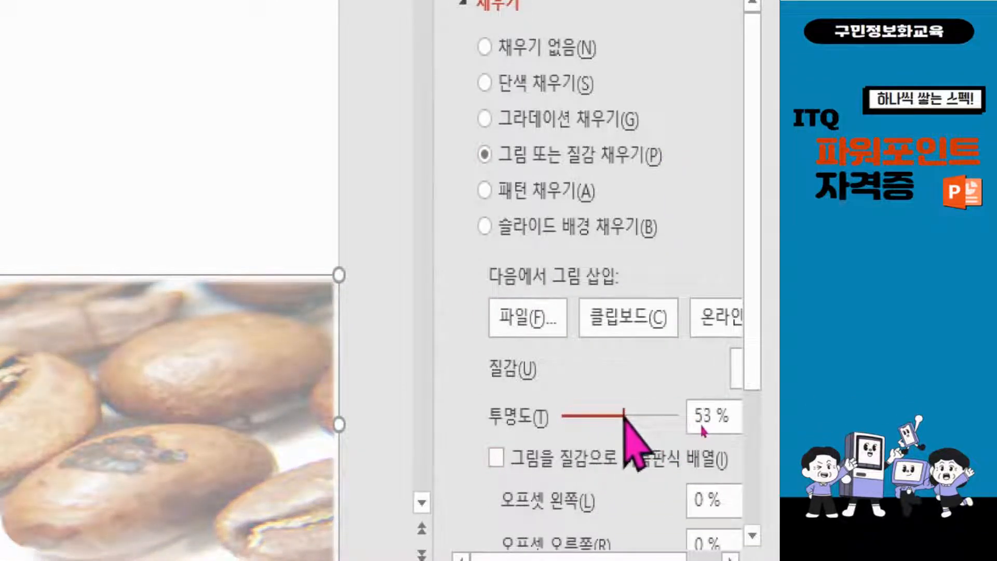
left_click(711, 414)
double_click(702, 415)
type("50")
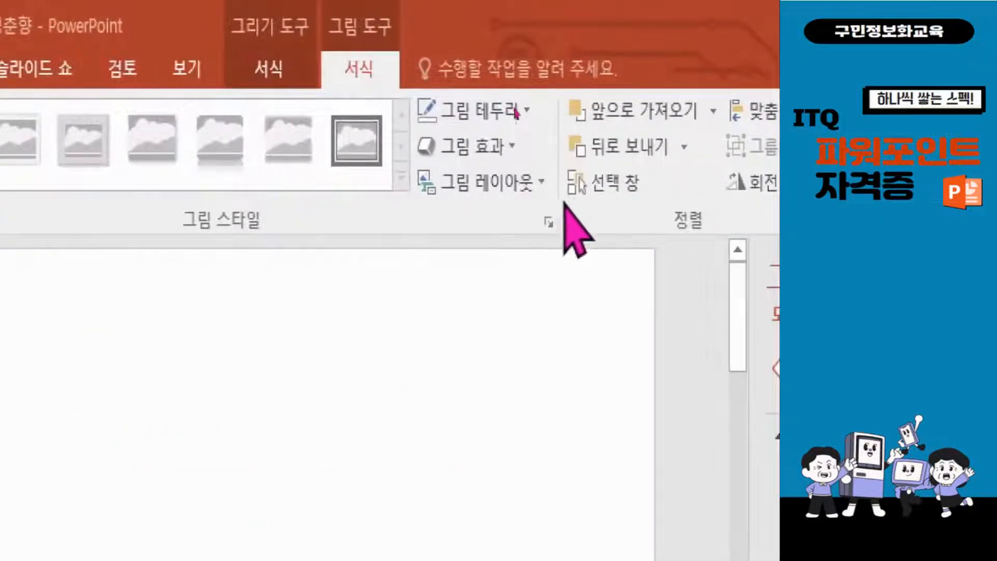
Display the rectangle's fill settings again by way of the shape formatting options
left_click(291, 73)
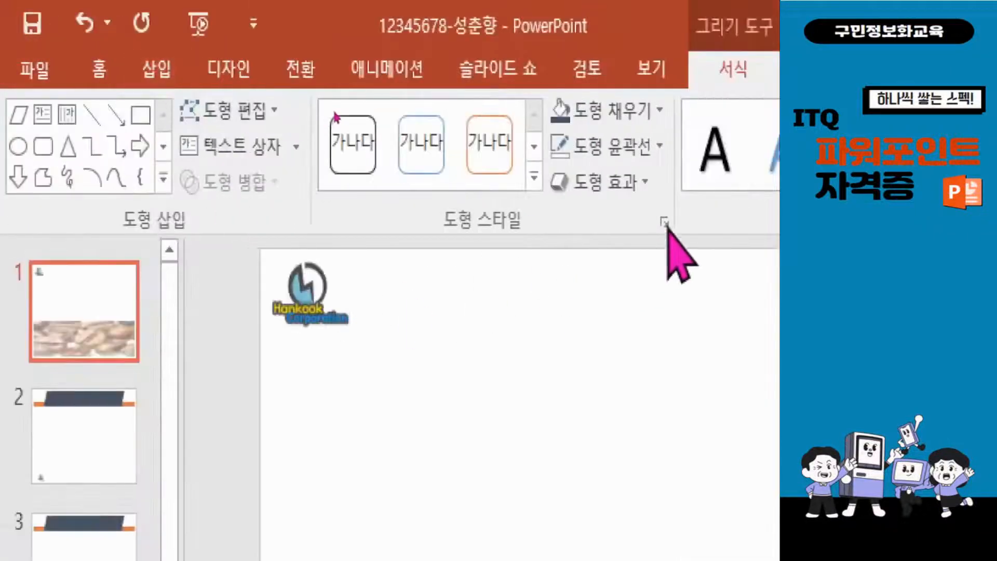
left_click(667, 224)
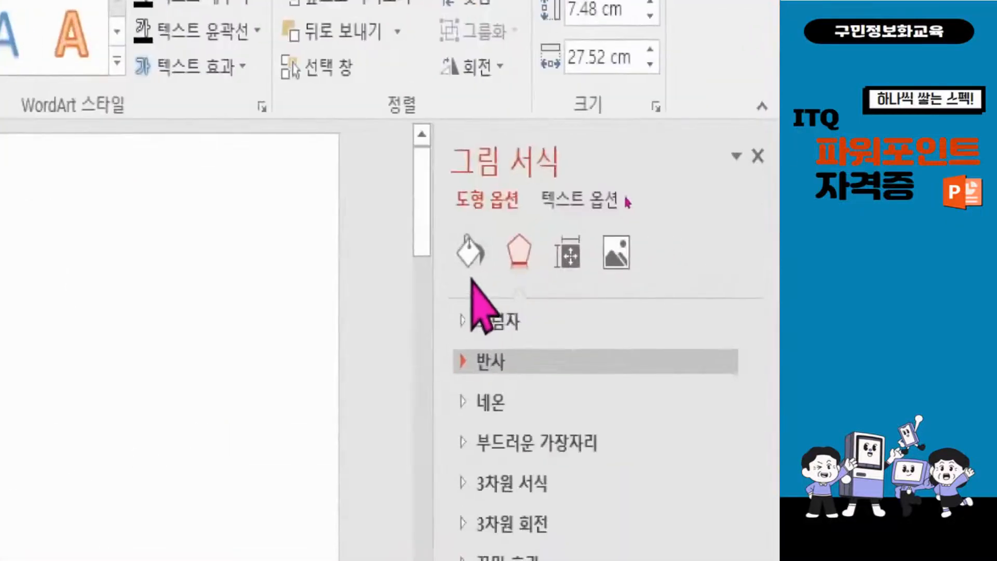
left_click(471, 257)
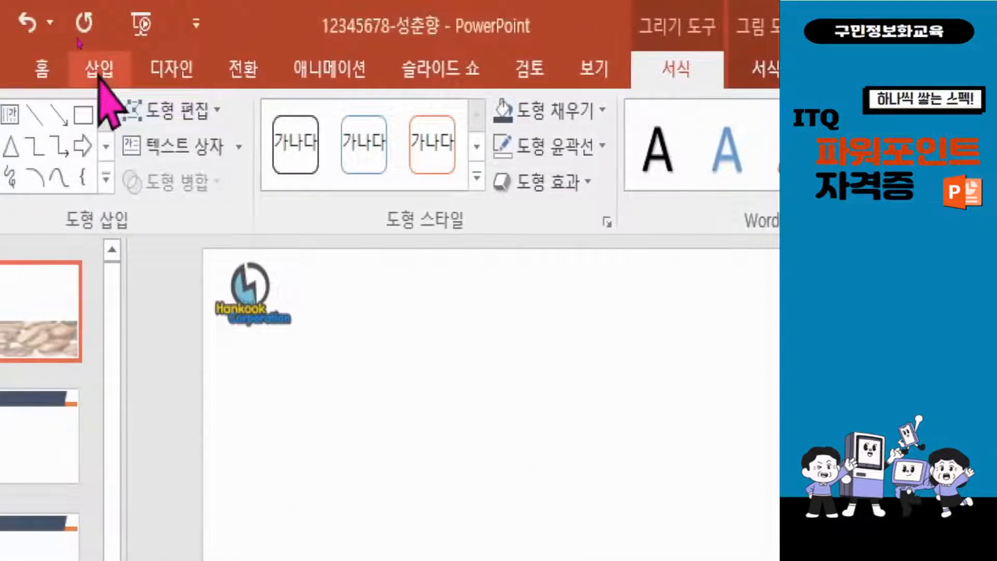
Insert WordArt on slide 1 in the first plain black style and replace its placeholder text with "Insurance"
left_click(99, 69)
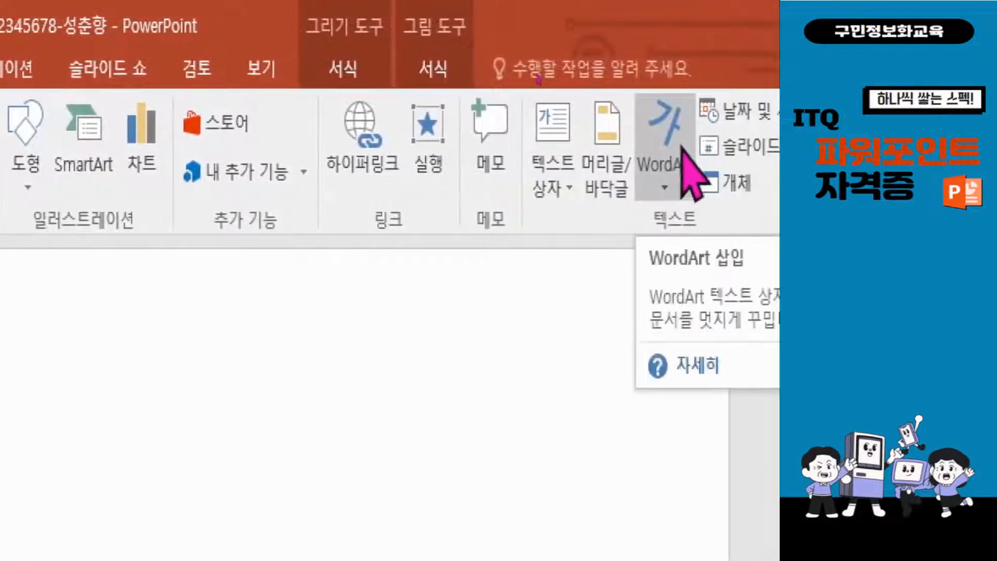
left_click(669, 126)
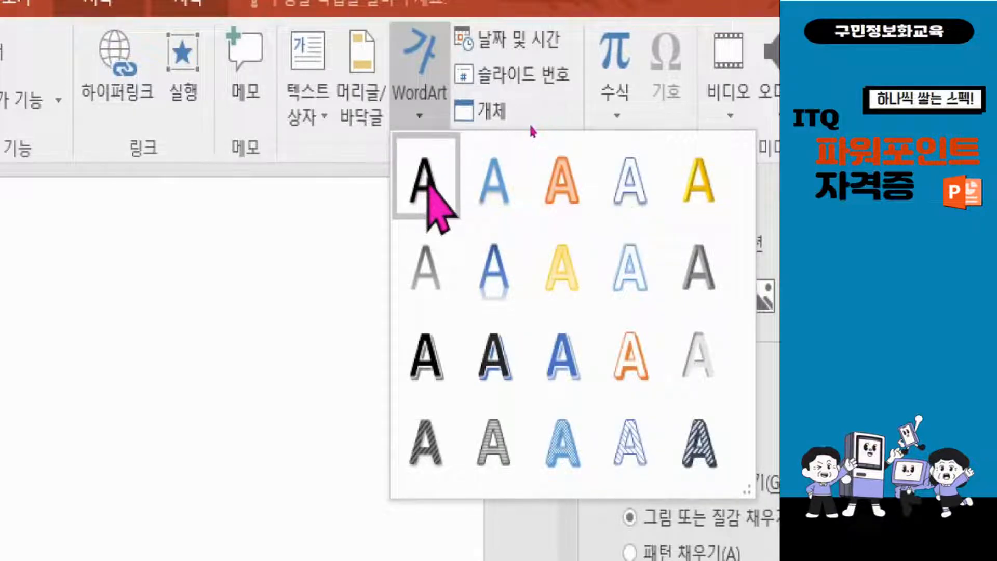
left_click(427, 184)
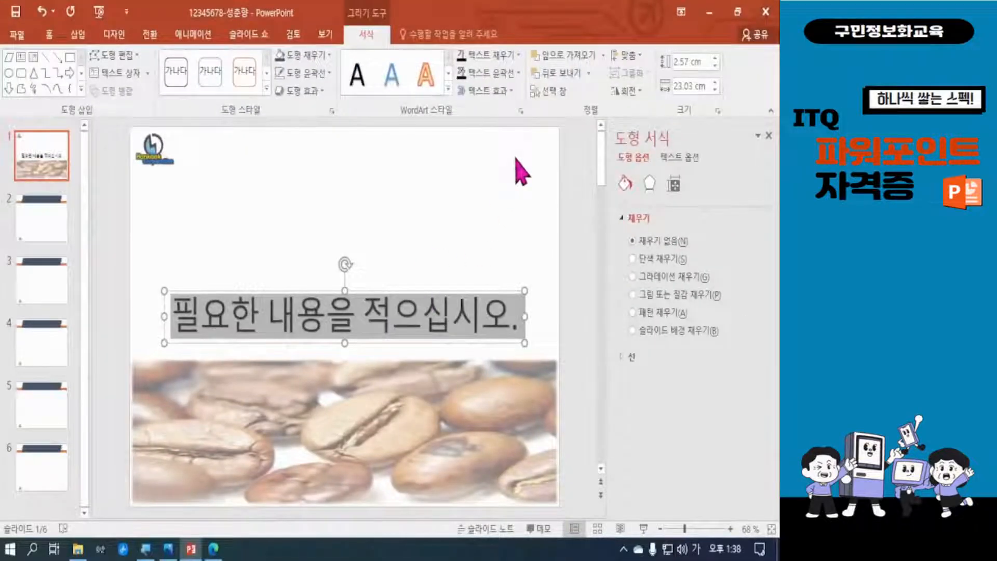
key("Delete")
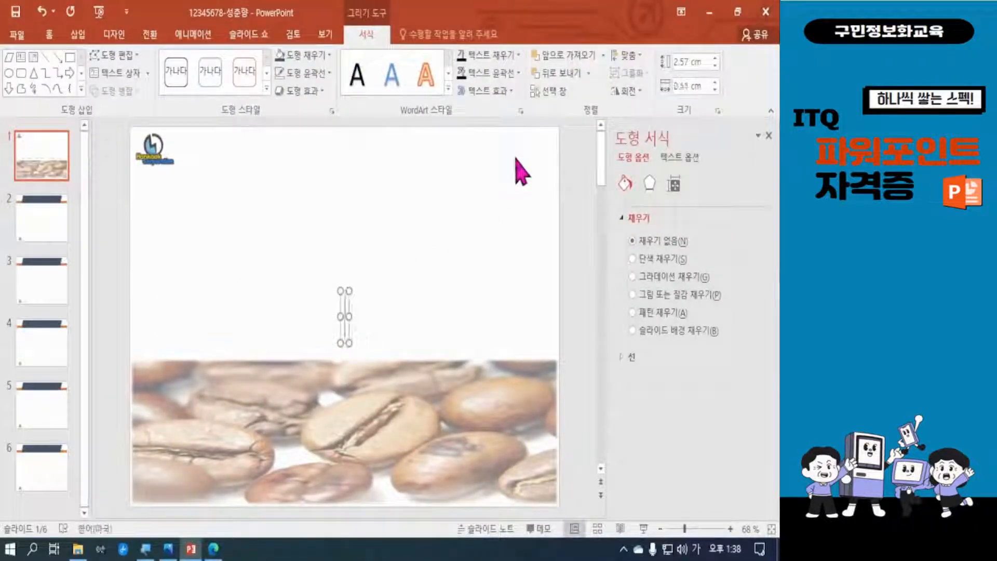
type("In")
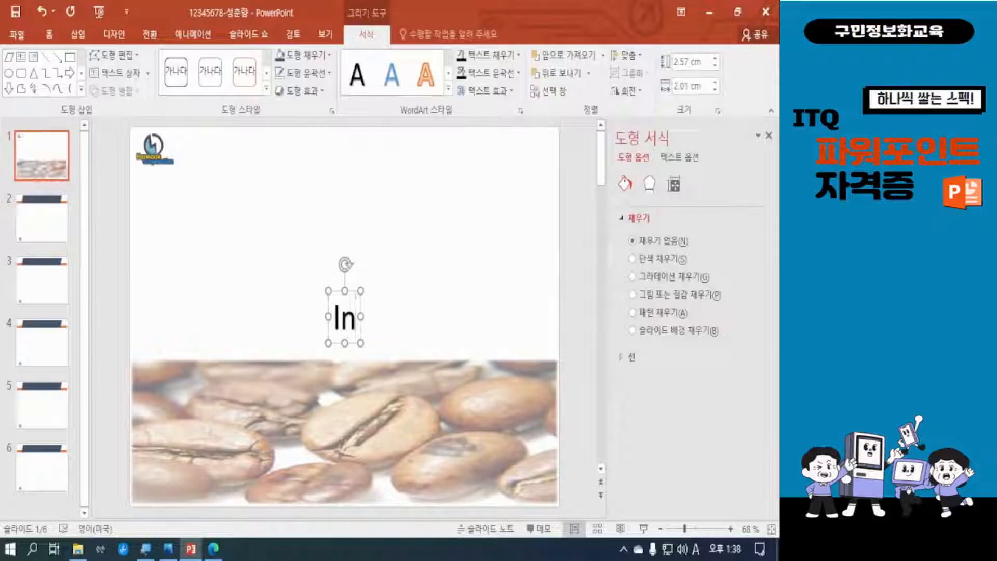
type("suranc")
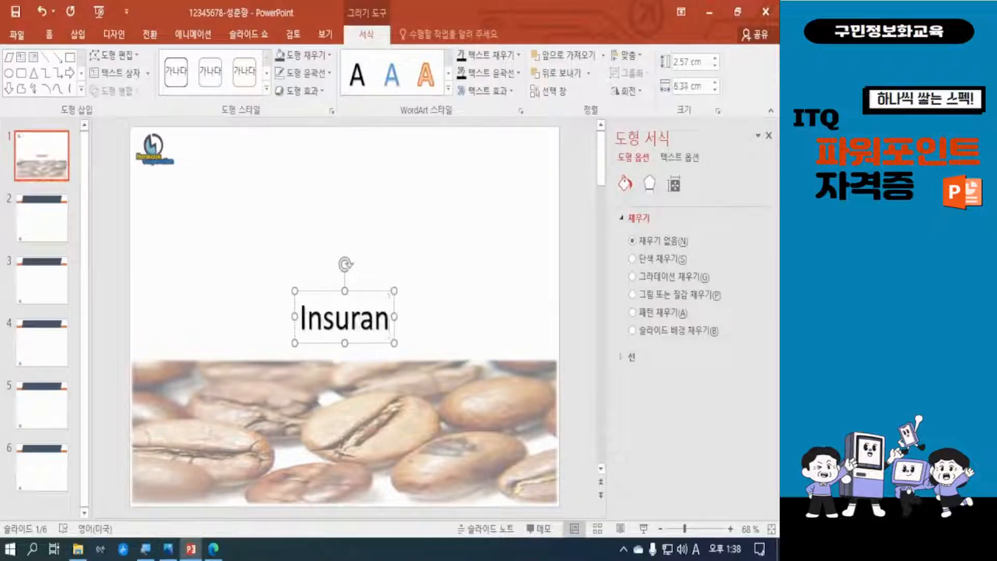
type("e")
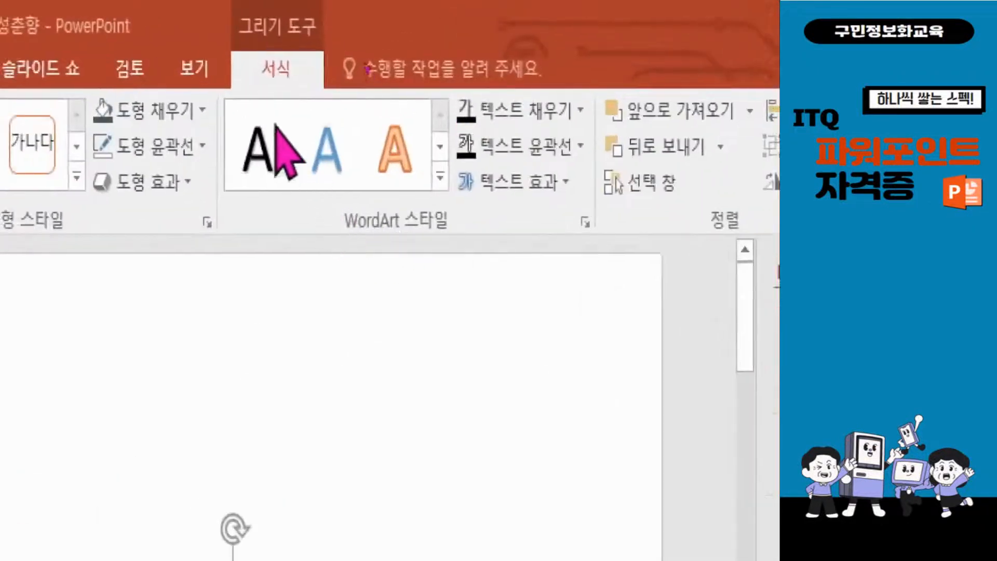
Set the Insurance WordArt's text shadow to none and apply the Slant Up (위로 기울기) transform effect
left_click(561, 179)
mouse_move(566, 249)
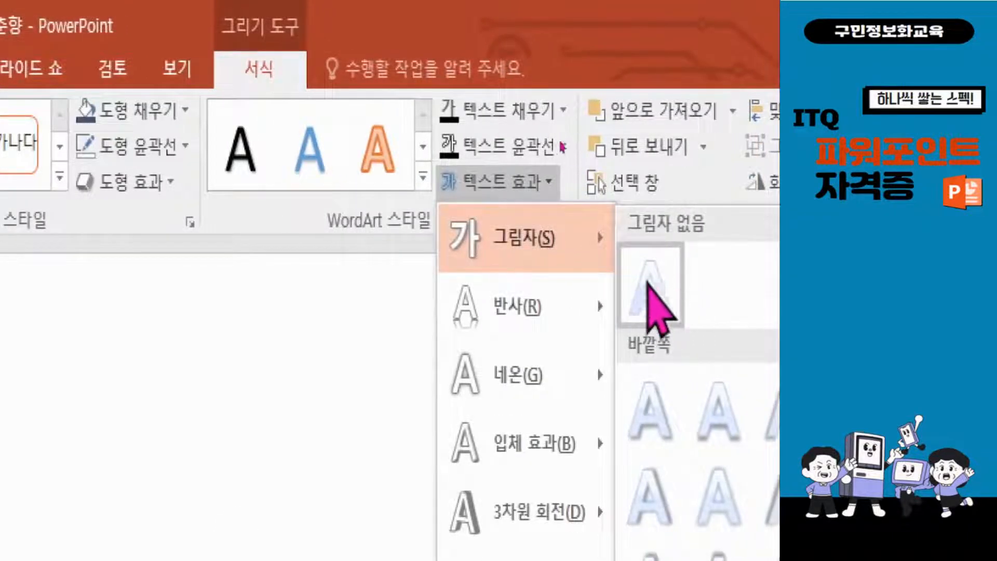
left_click(649, 286)
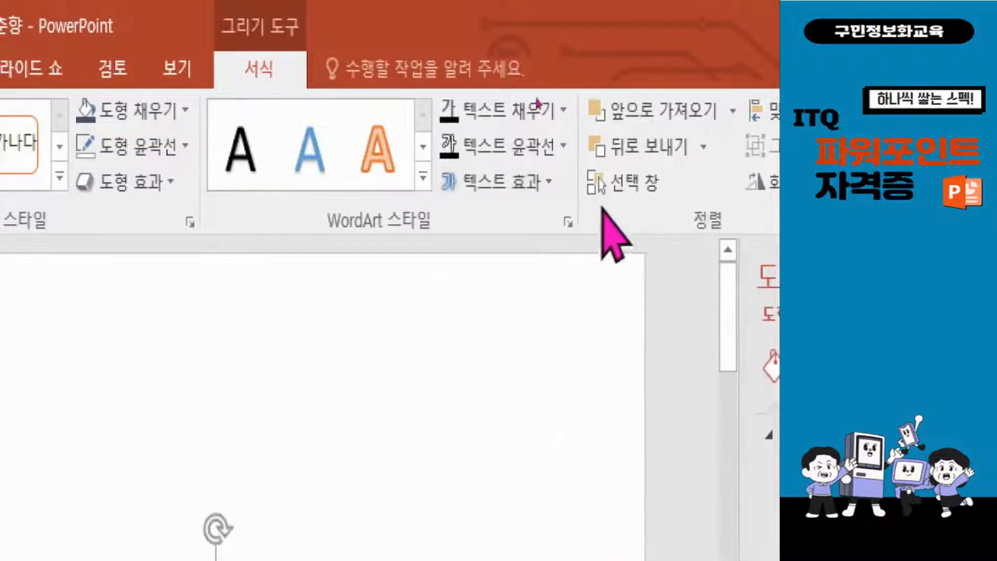
left_click(535, 183)
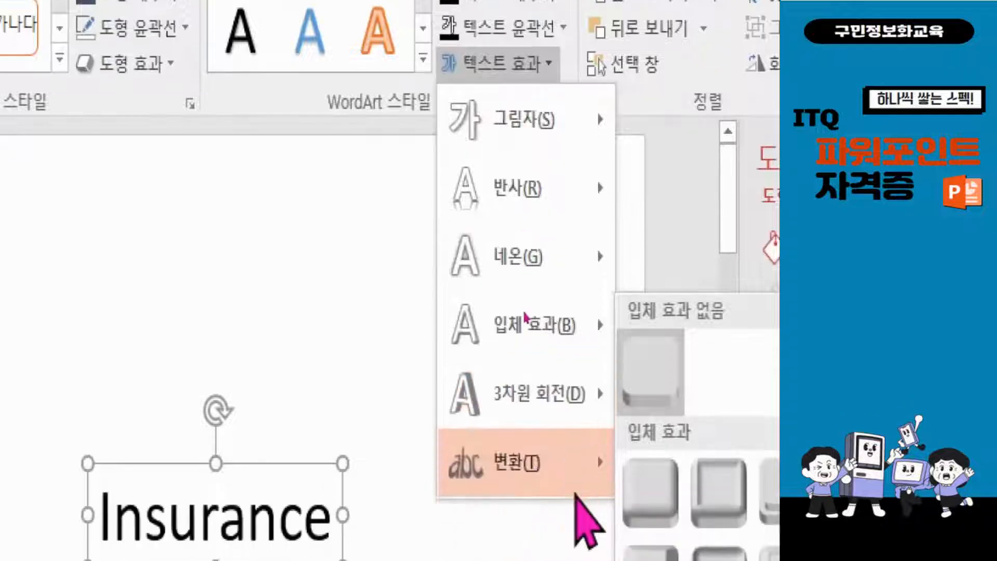
mouse_move(608, 462)
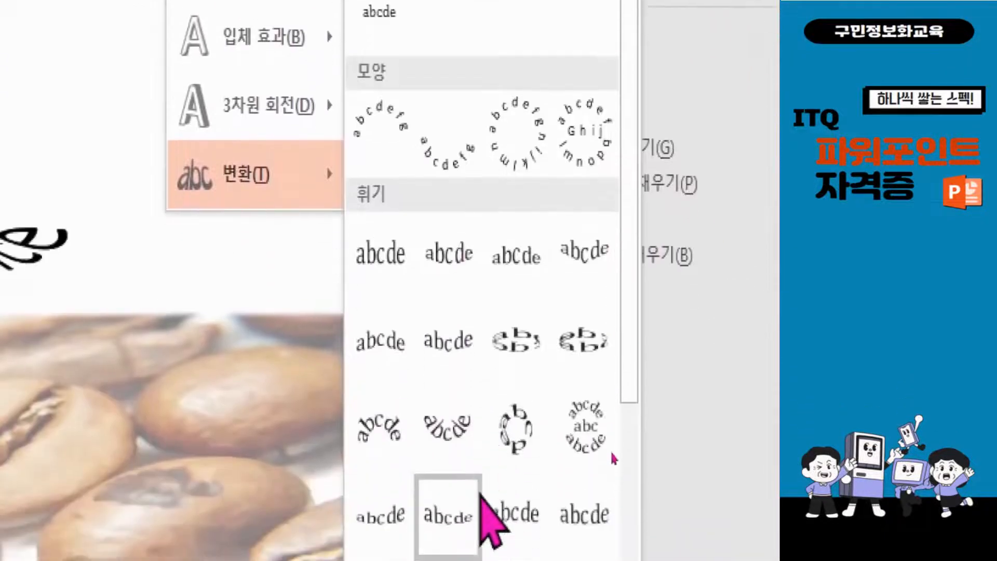
scroll(543, 333, "down", 3)
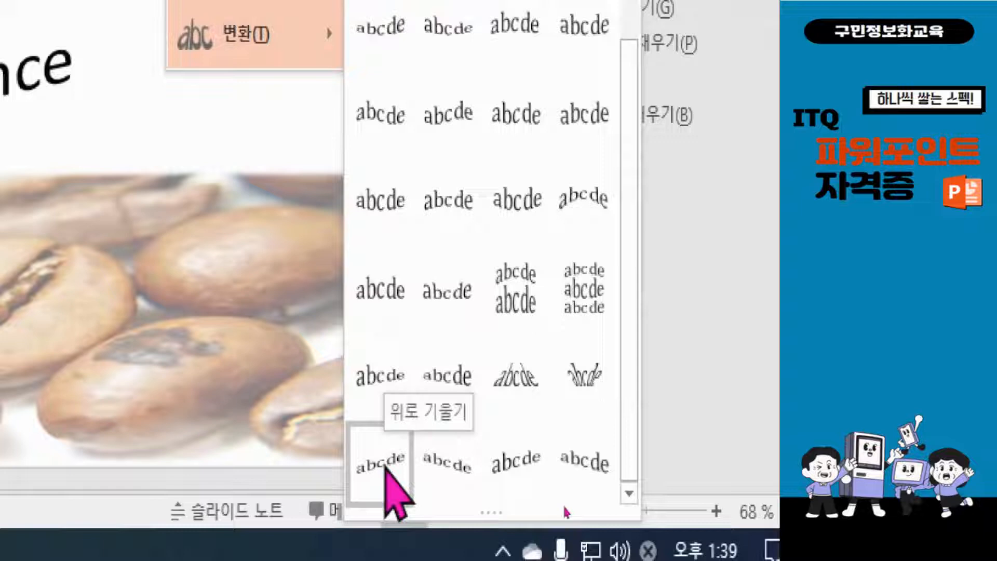
left_click(386, 465)
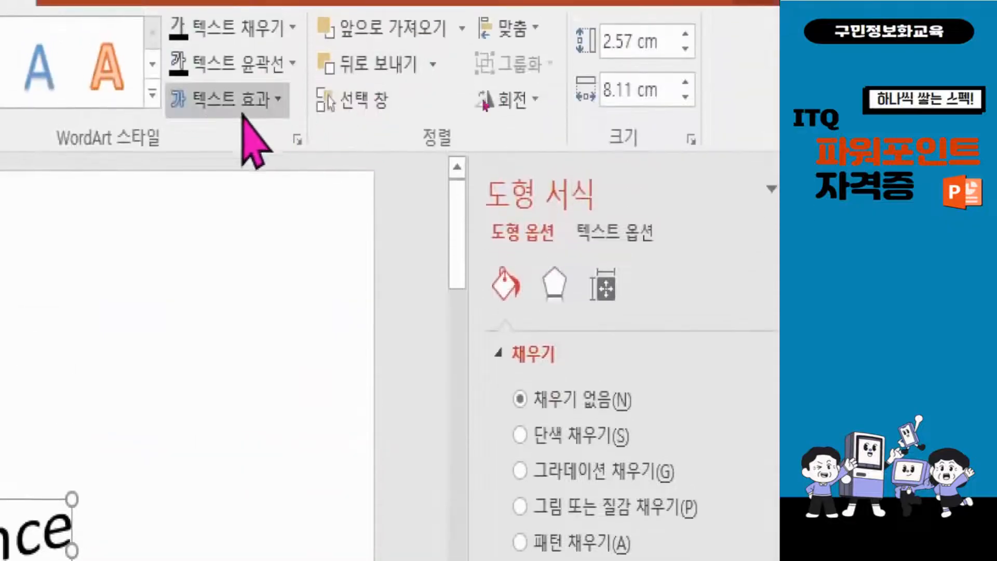
Apply the full reflection, touching (전체 반사, 터치) variation to the Insurance WordArt text
left_click(214, 102)
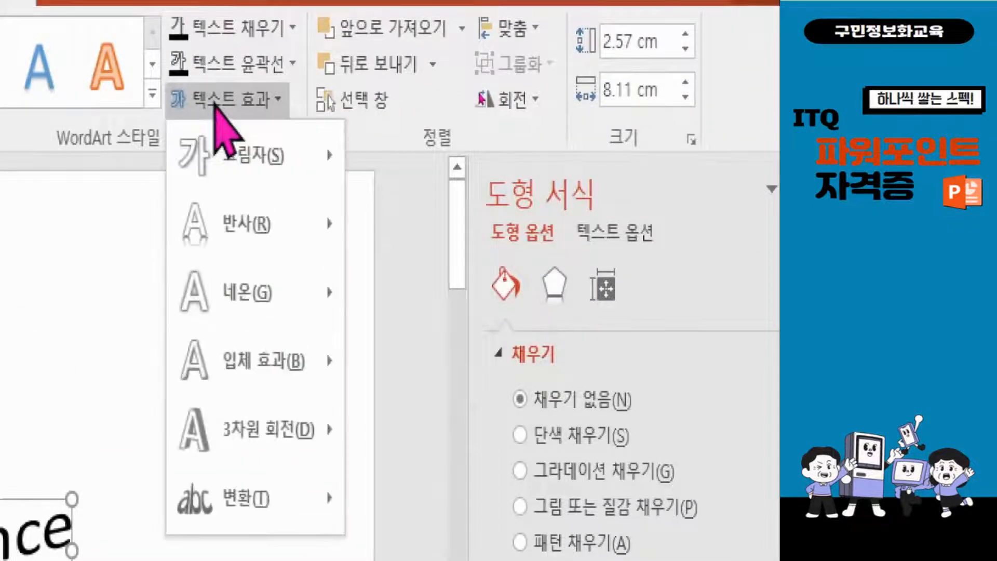
mouse_move(214, 218)
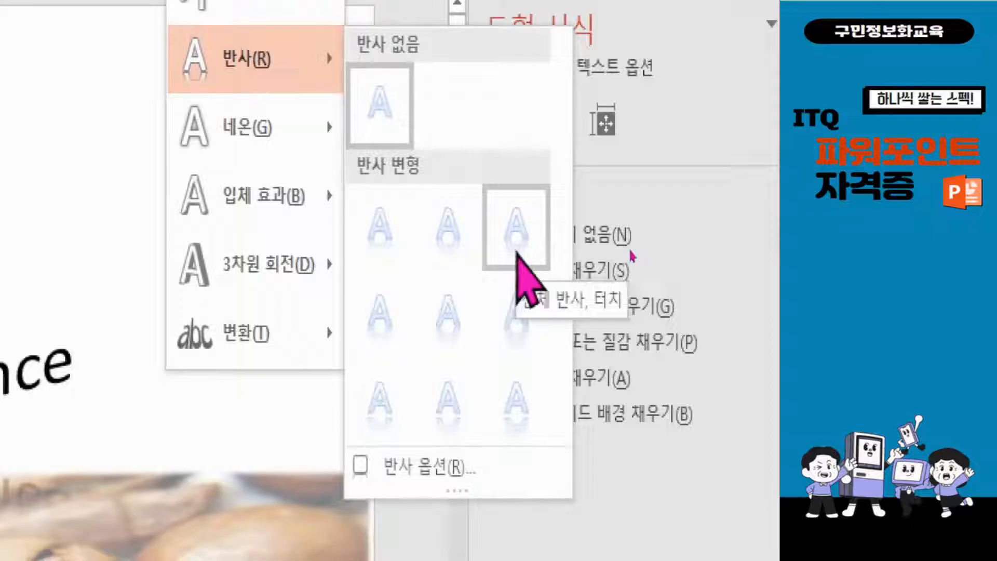
left_click(517, 254)
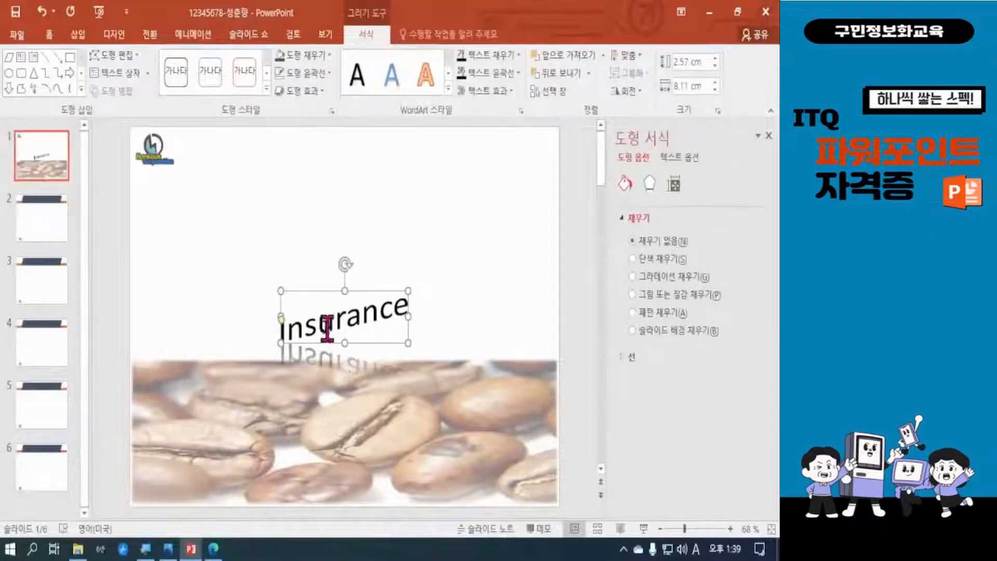
Enlarge the Insurance WordArt to about 3.81 cm high and 20.32 cm wide and place it above the coffee bean picture
left_click_drag(283, 294, 223, 218)
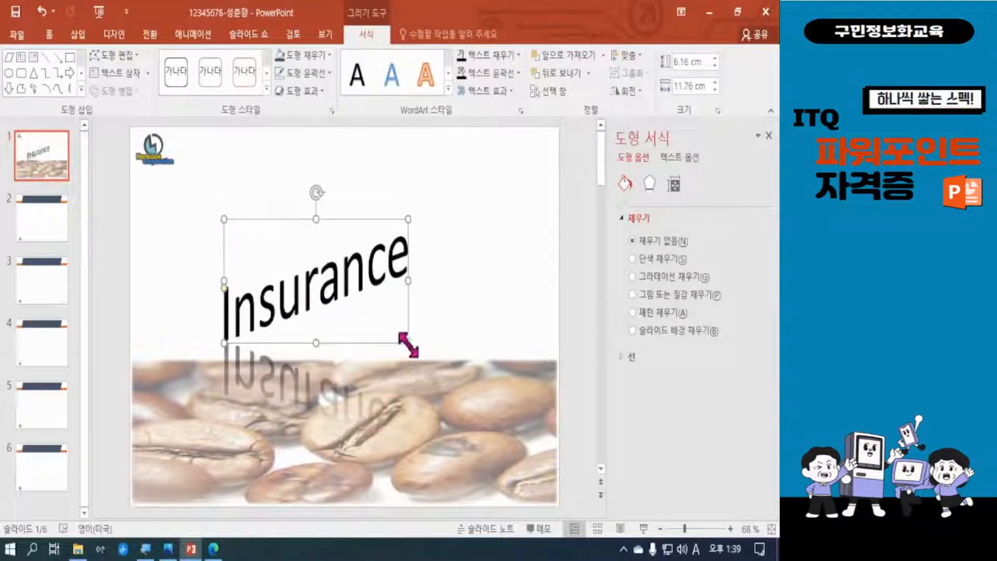
left_click_drag(408, 278, 500, 263)
left_click_drag(399, 199, 346, 196)
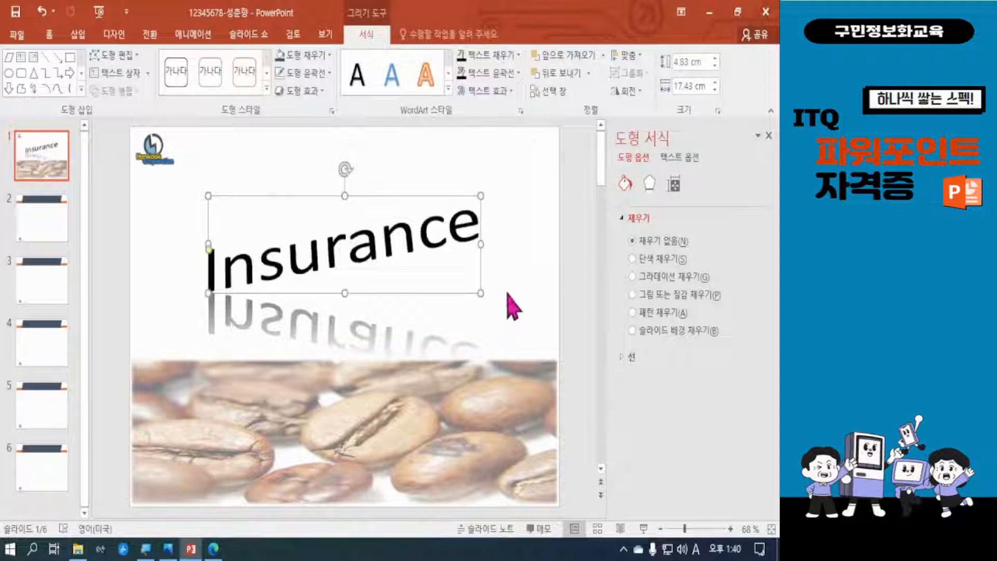
left_click_drag(480, 243, 525, 236)
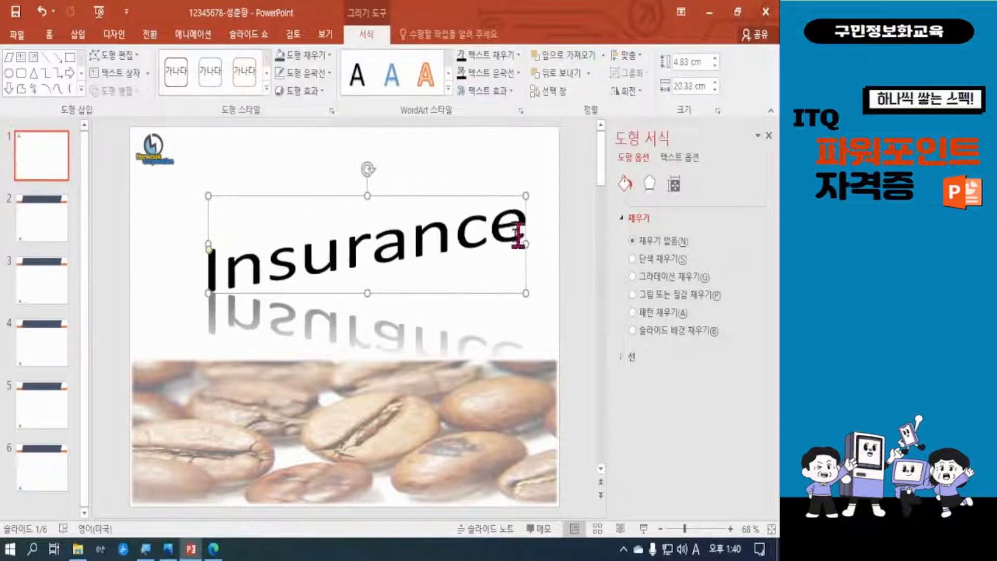
left_click_drag(378, 194, 357, 174)
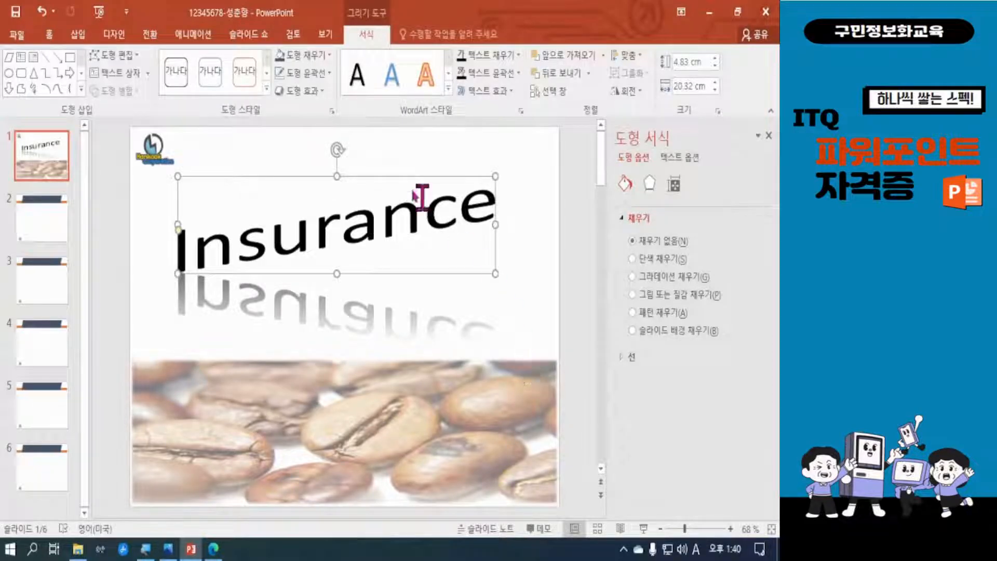
left_click_drag(337, 176, 344, 204)
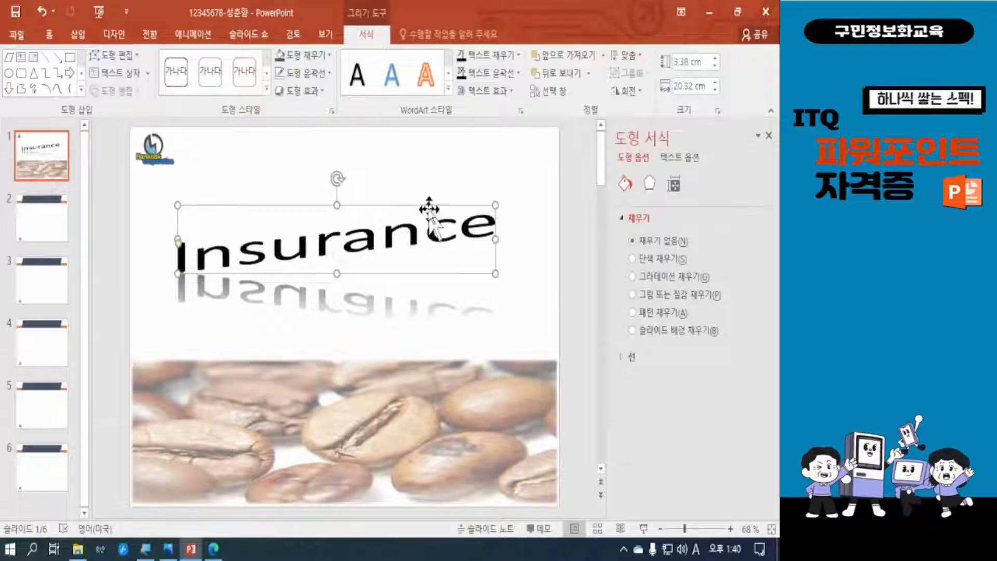
left_click_drag(337, 204, 337, 196)
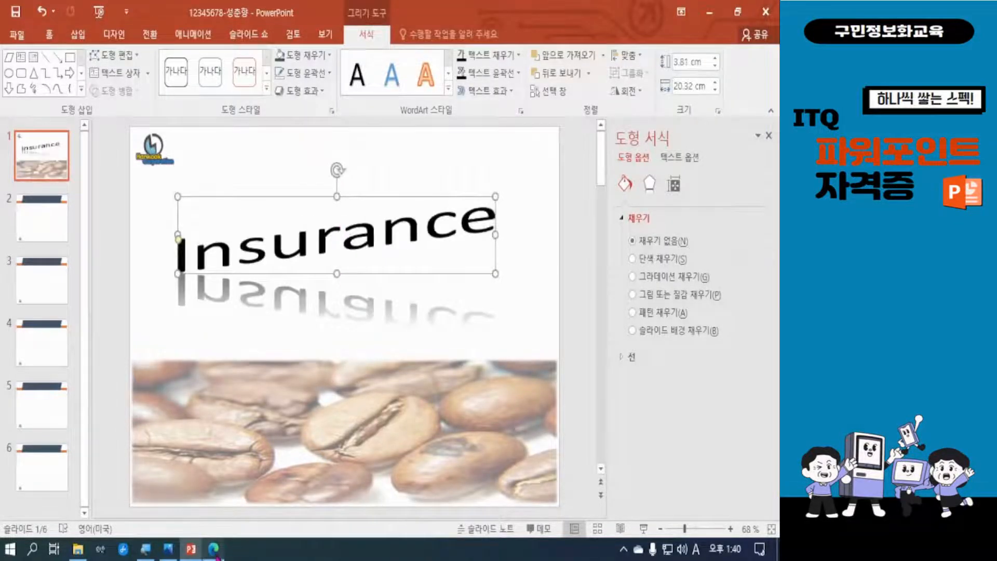
Consult the sample slide in the exam PDF to widen the Insurance WordArt to about 21.8 cm, and save the presentation
left_click(213, 548)
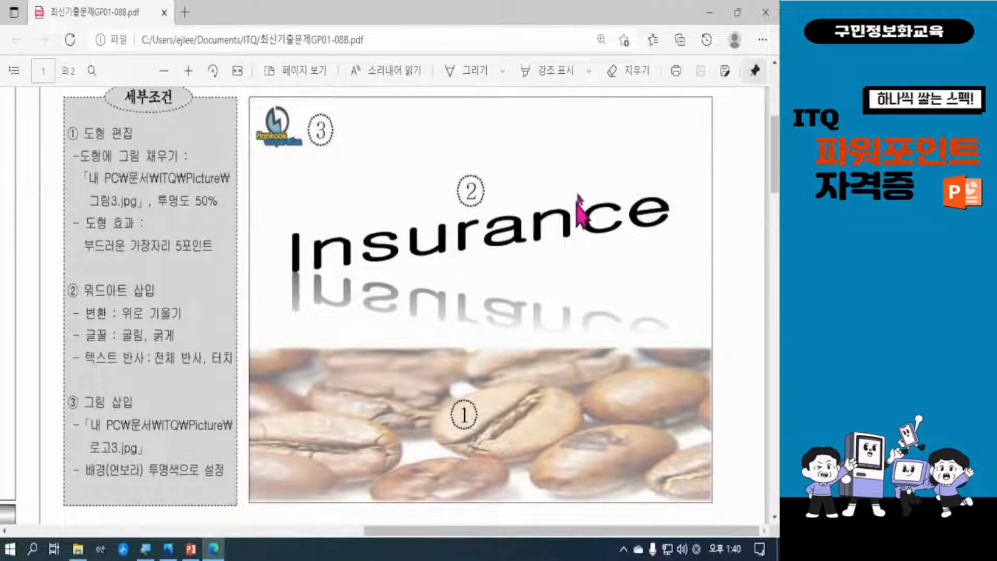
left_click(709, 13)
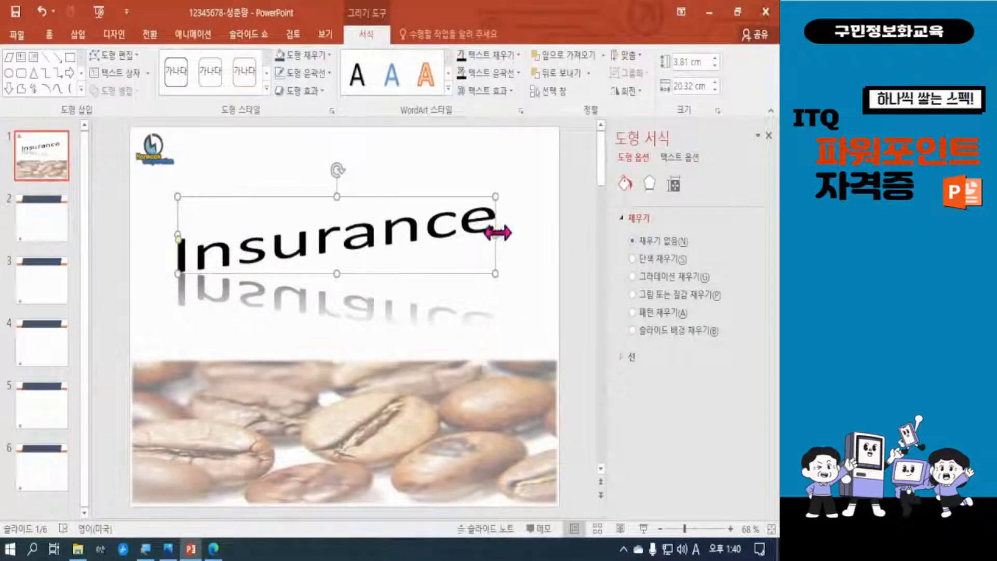
left_click_drag(496, 234, 518, 234)
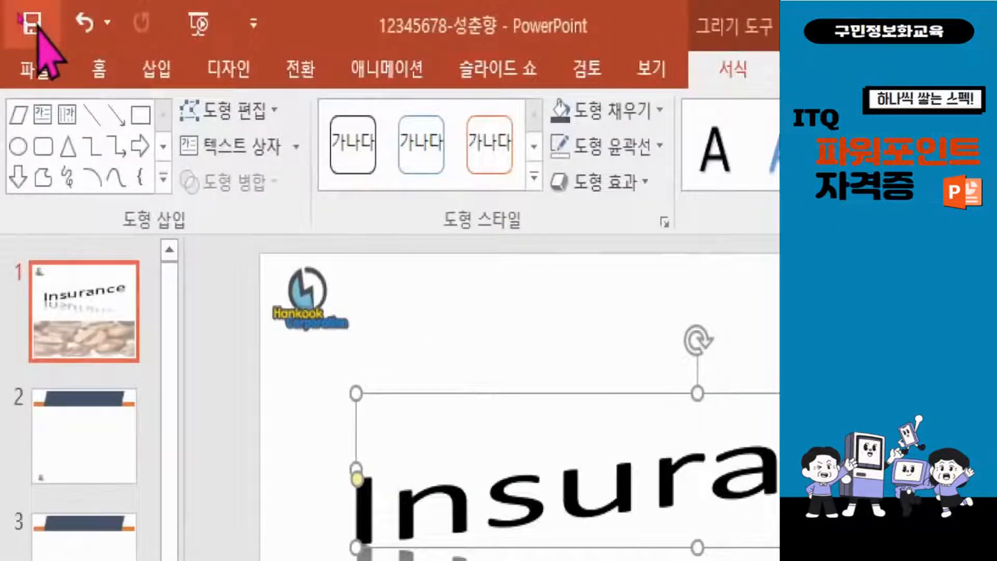
left_click(37, 26)
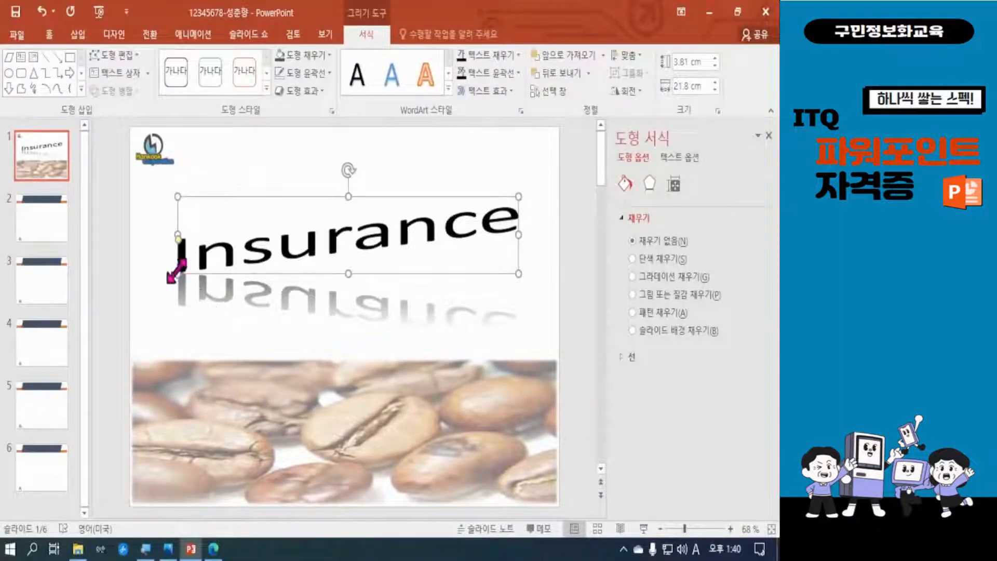
Adjust the Insurance WordArt's width to about 22.27 cm and move it slightly down toward the picture
left_click_drag(177, 197, 167, 197)
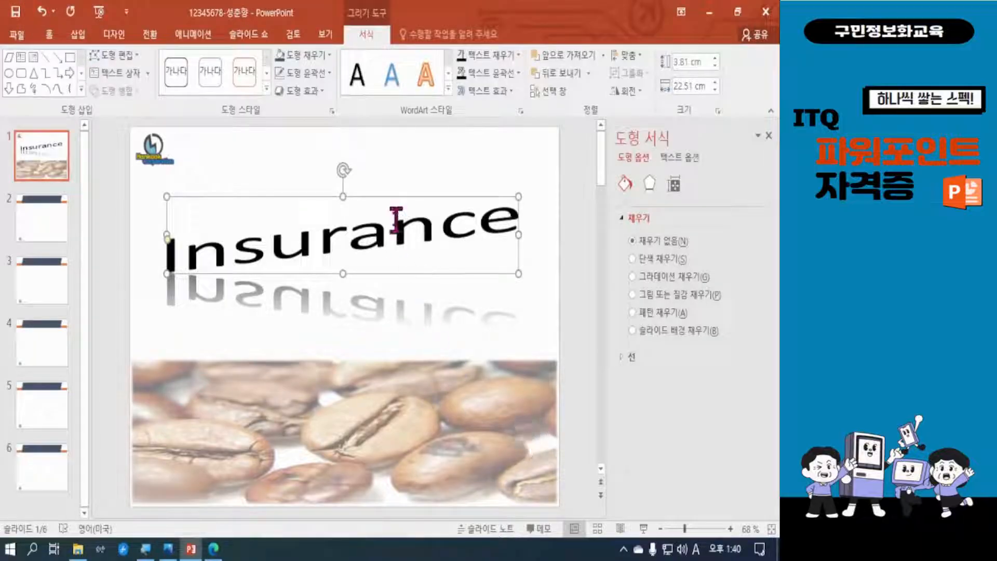
mouse_move(392, 191)
left_mouse_down()
mouse_move(394, 212)
mouse_move(392, 202)
left_mouse_up()
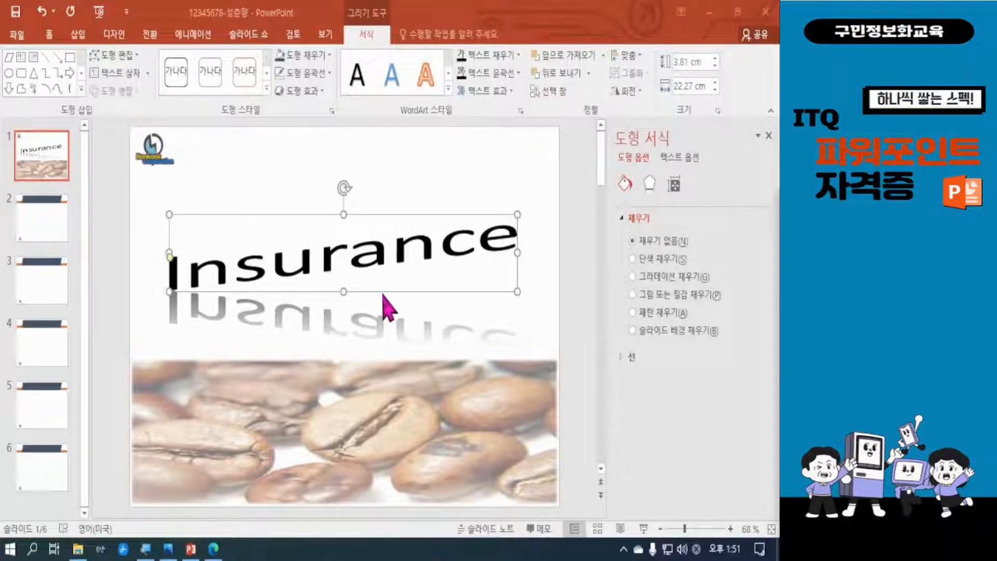
left_click(460, 291)
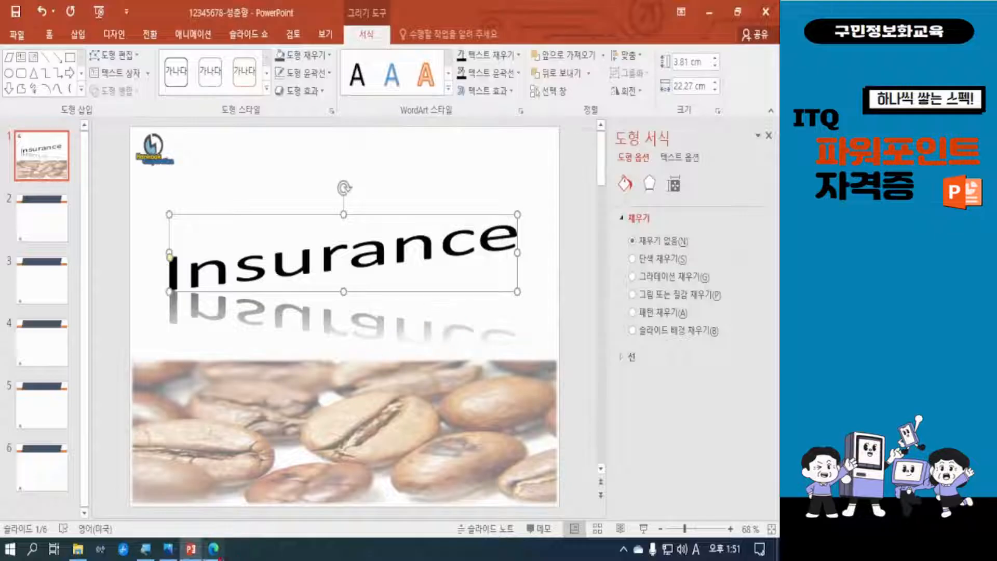
Switch to the exam PDF and examine the slant and reflection of the sample Insurance title and its listed conditions
left_click(254, 467)
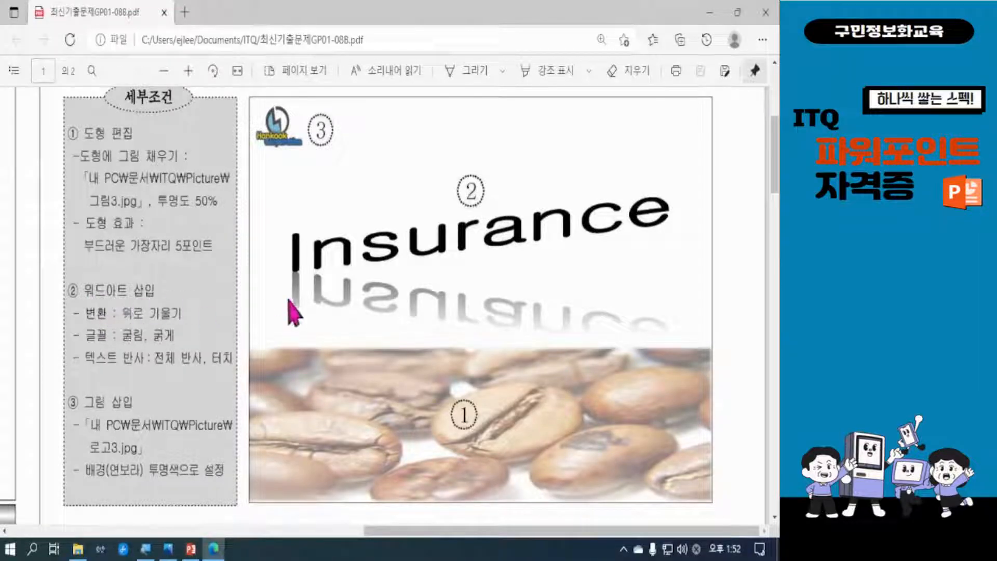
left_click_drag(296, 274, 652, 198)
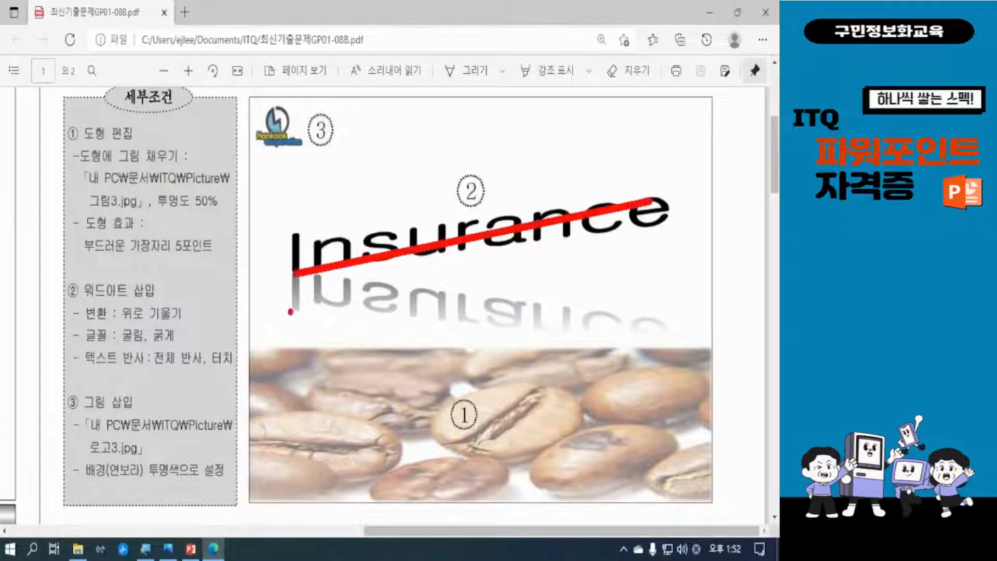
left_click_drag(301, 295, 634, 295)
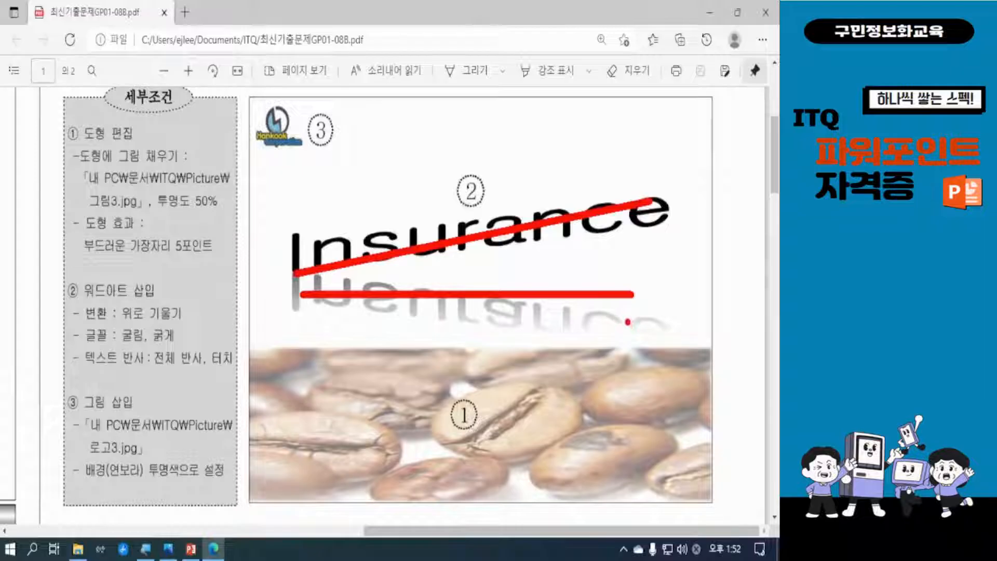
key("Escape")
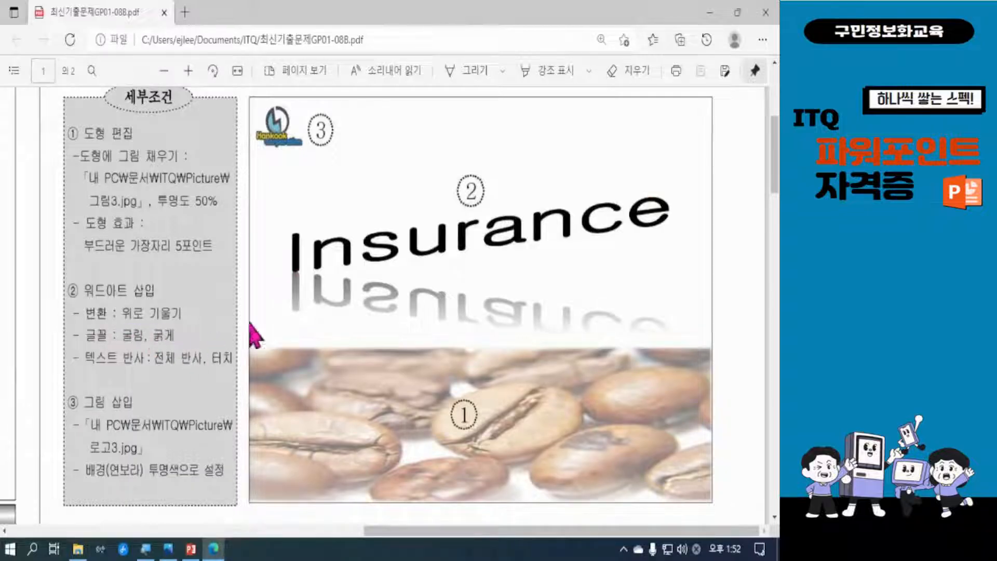
left_click(711, 13)
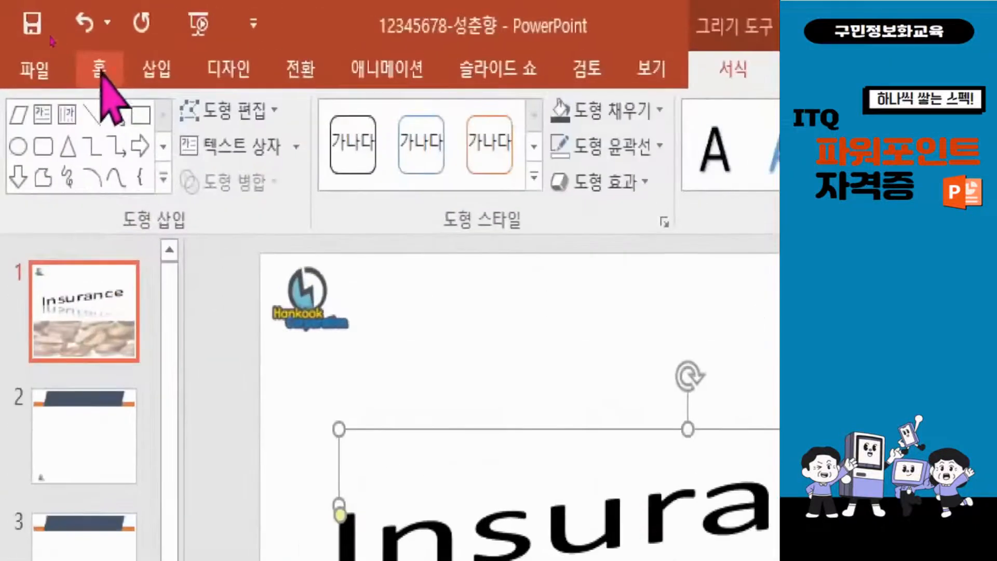
Set the Insurance WordArt's font to 굴림 in bold and view the available font colors
left_click(89, 71)
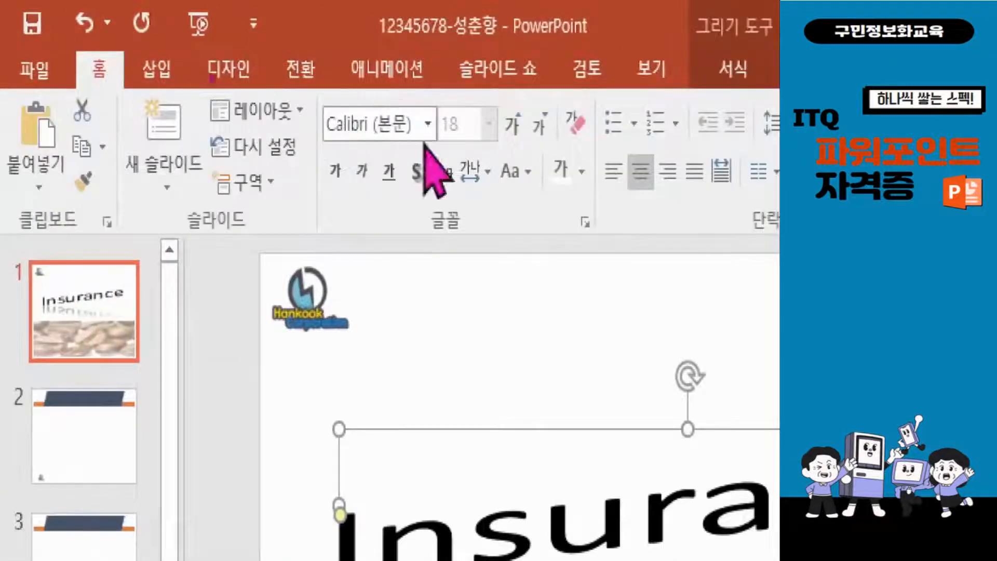
left_click(369, 127)
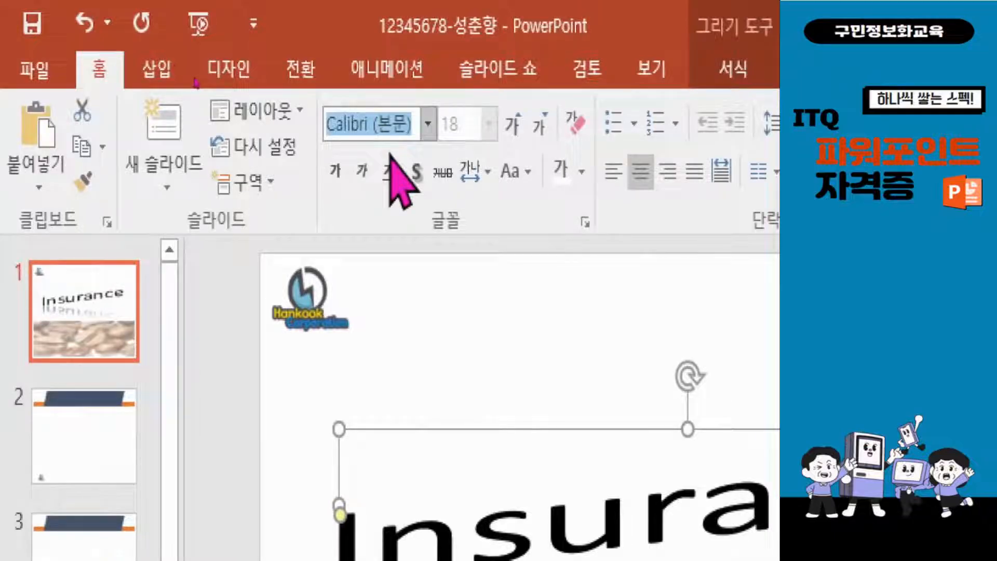
type("ㄱ")
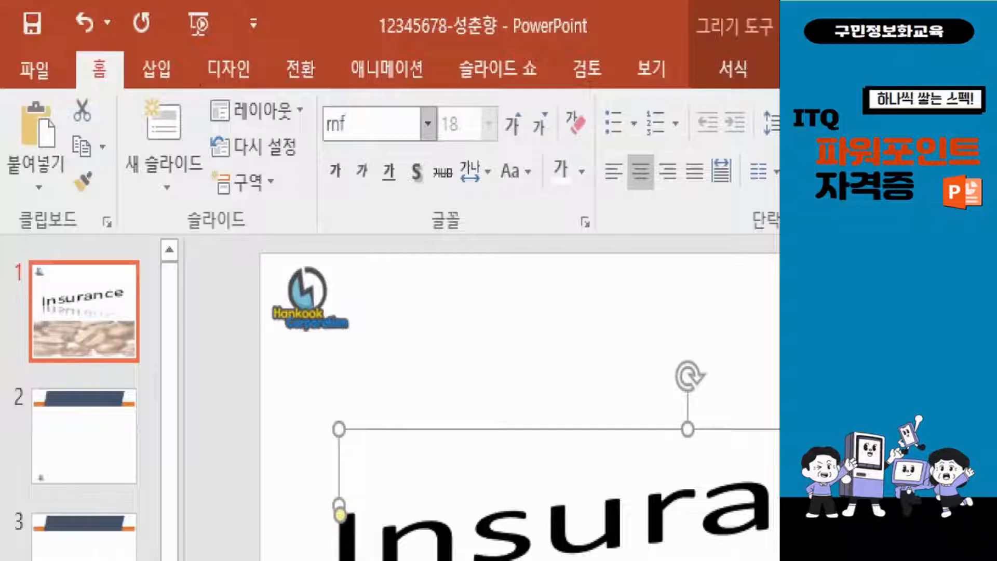
type("림")
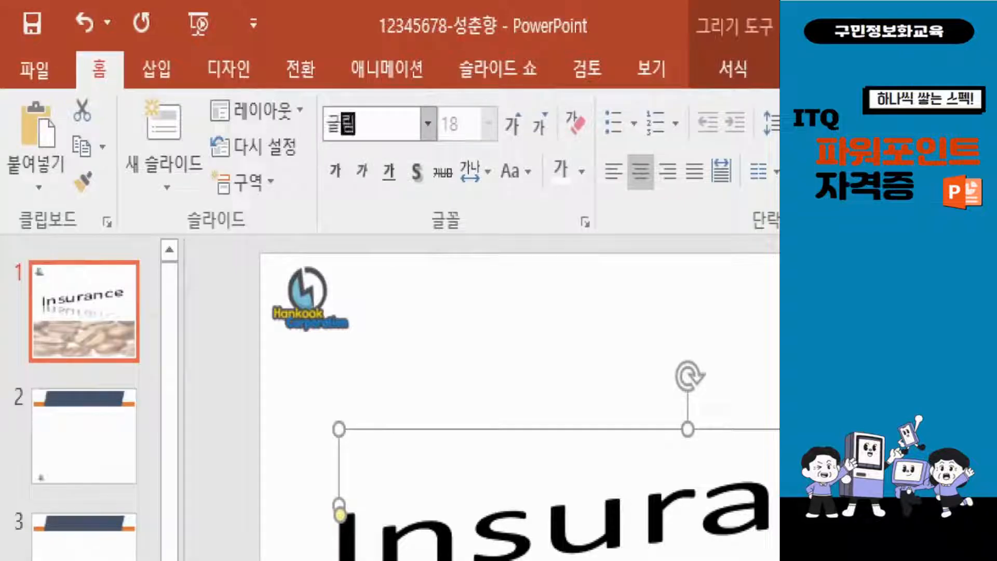
key("Return")
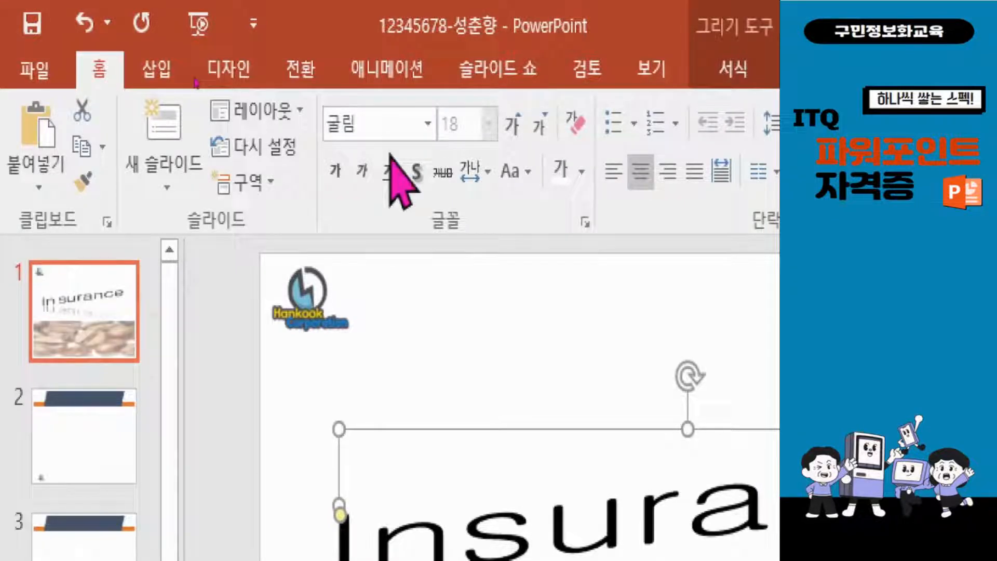
left_click(337, 176)
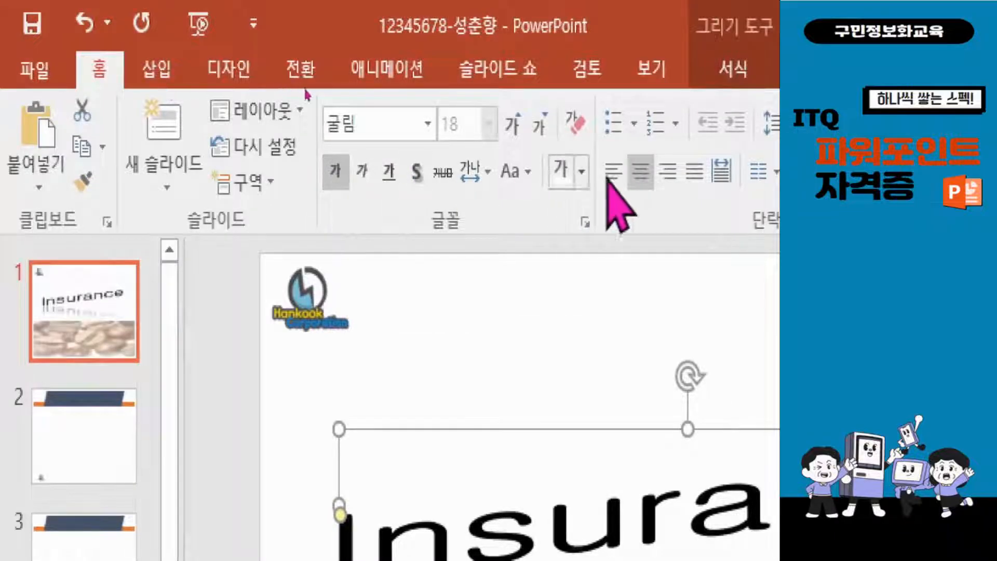
left_click(582, 173)
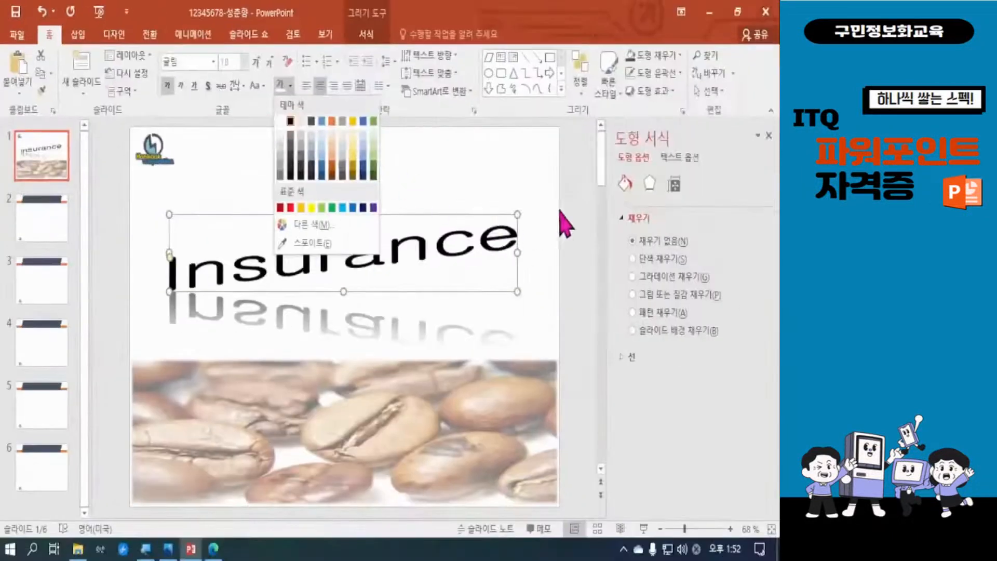
left_click(567, 207)
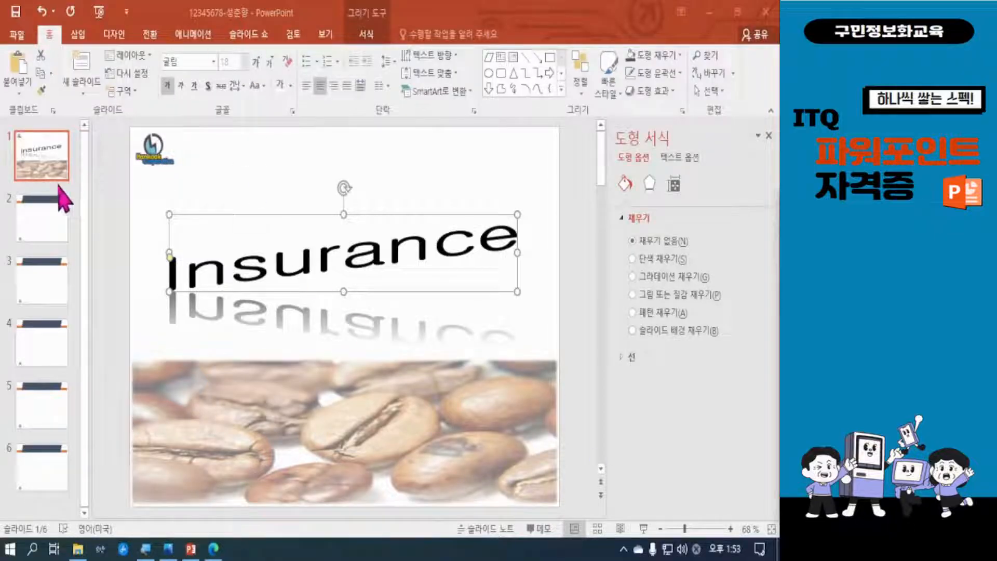
Open slide 2 for editing and close the background formatting options
left_click(50, 242)
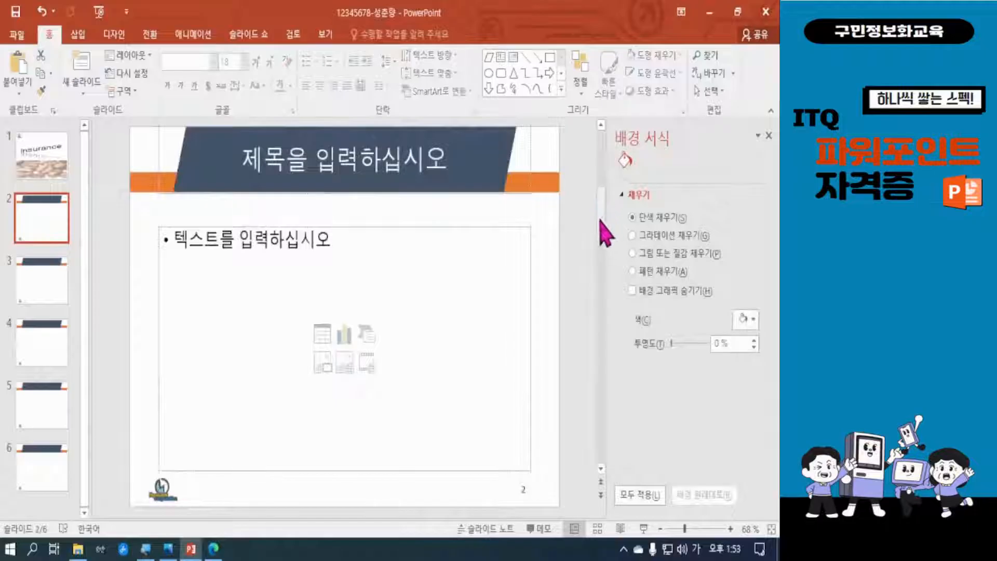
left_click(769, 136)
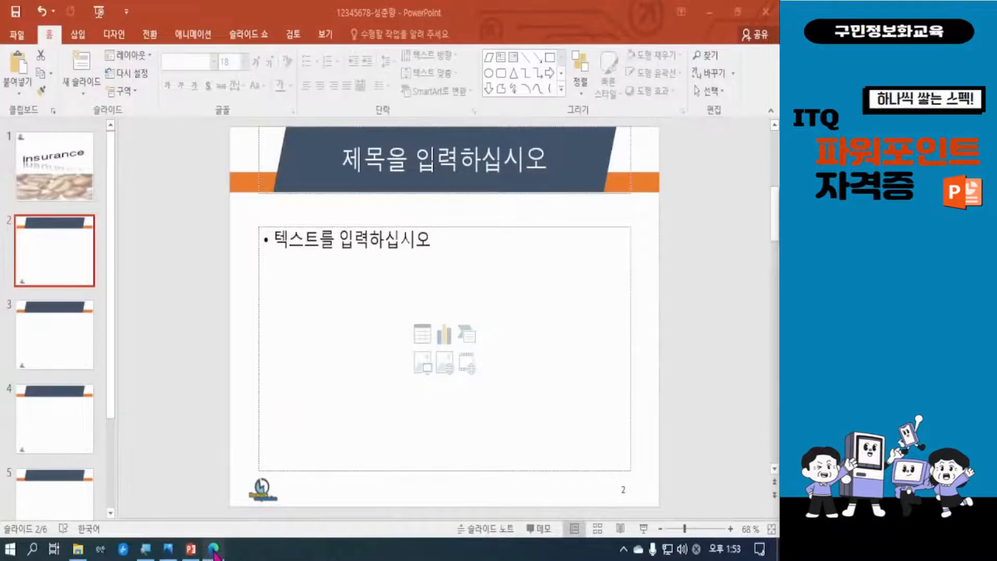
Switch to the exam PDF and examine the slide 2 table-of-contents (목차) instructions, detailed conditions and sample layout
left_click(214, 552)
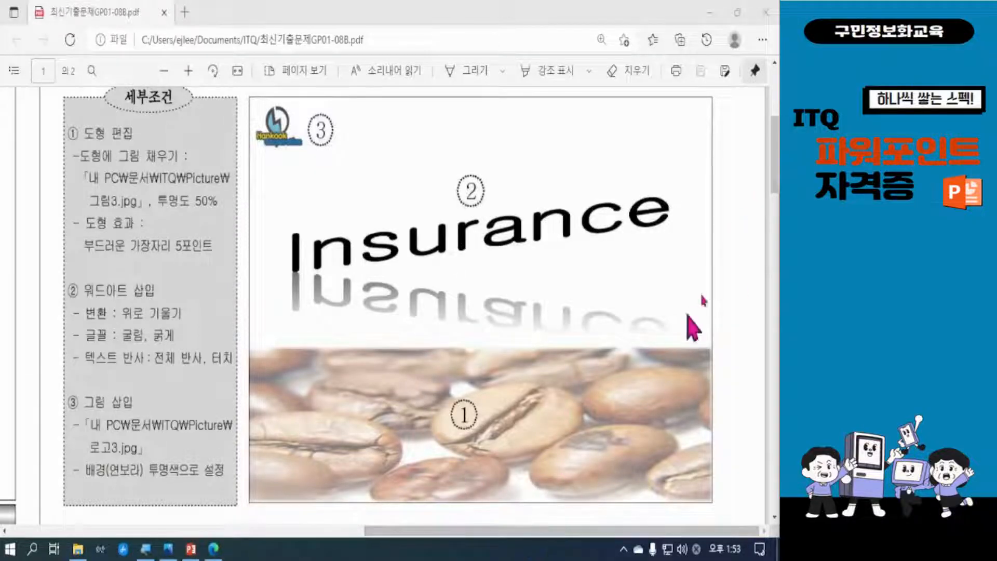
left_click_drag(774, 161, 775, 231)
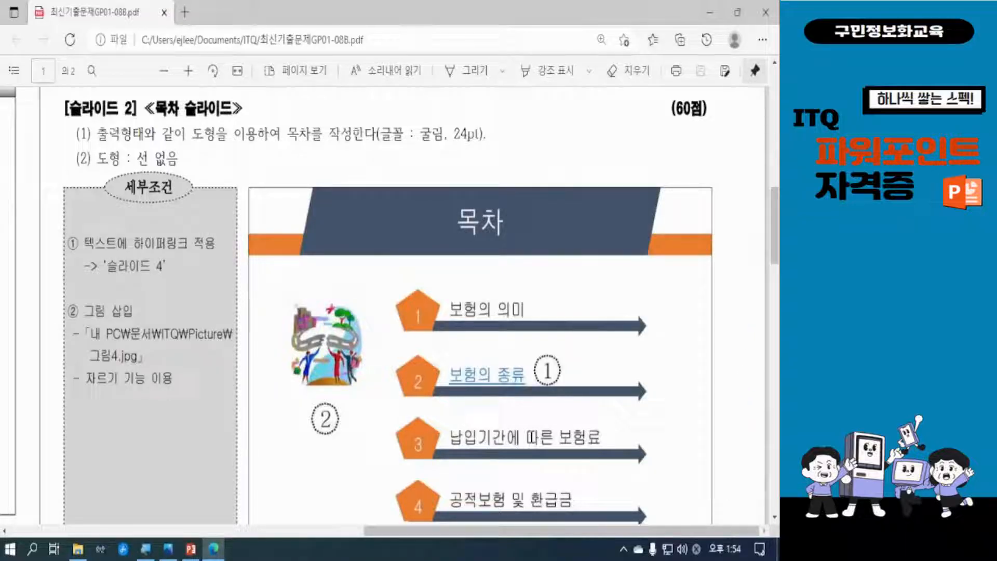
key("alt+Tab")
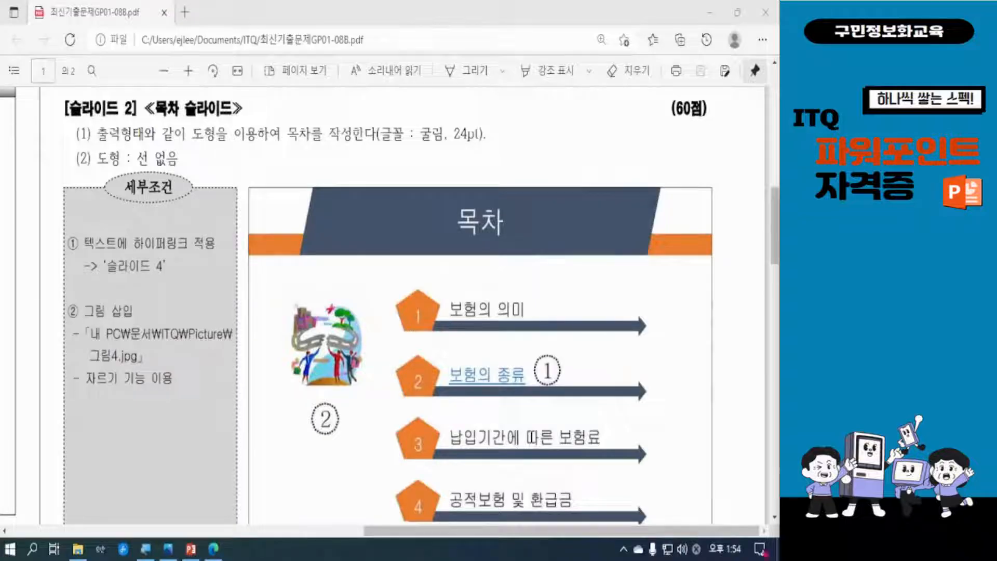
scroll(672, 379, "down", 1)
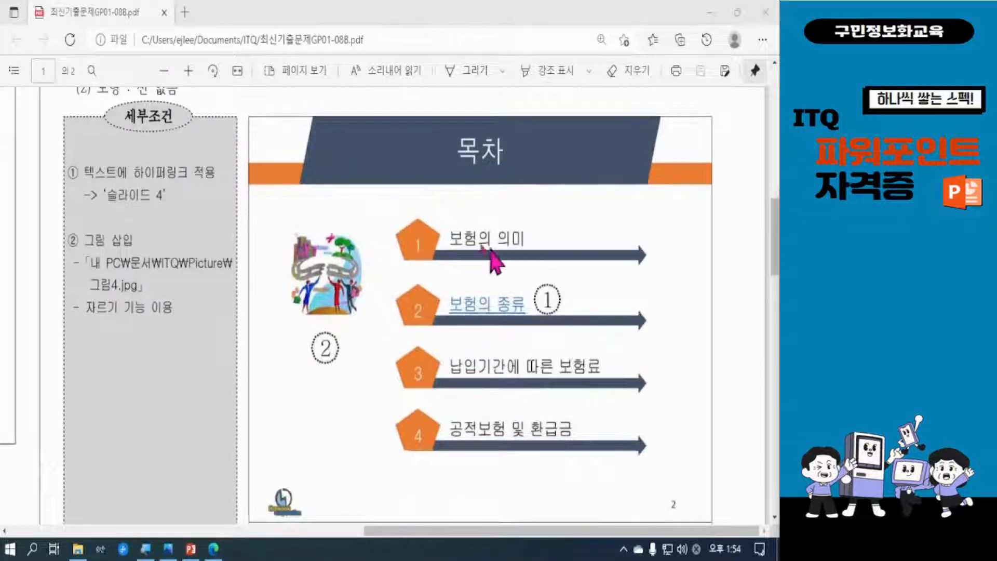